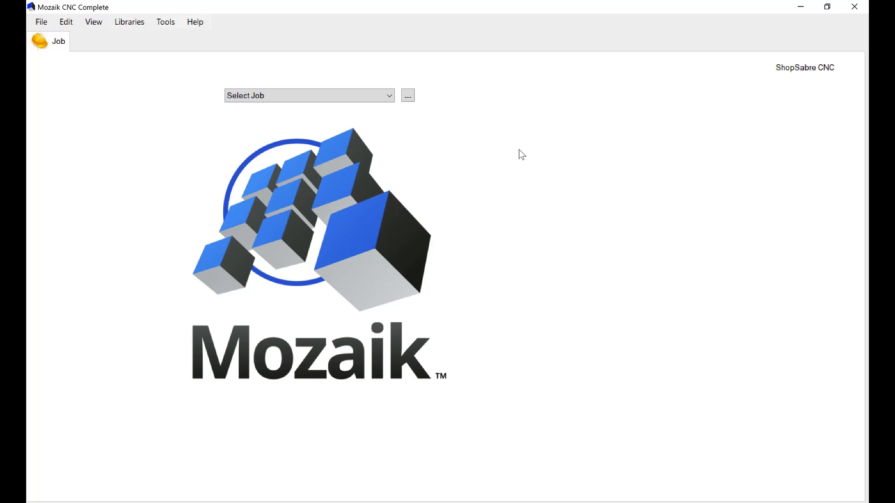
Step: Set the thickness of the 3/4 Plywood panel stock to .72 in the stock materials library
{"action": "left_click", "coordinate": [130, 23]}
{"action": "left_click", "coordinate": [137, 48]}
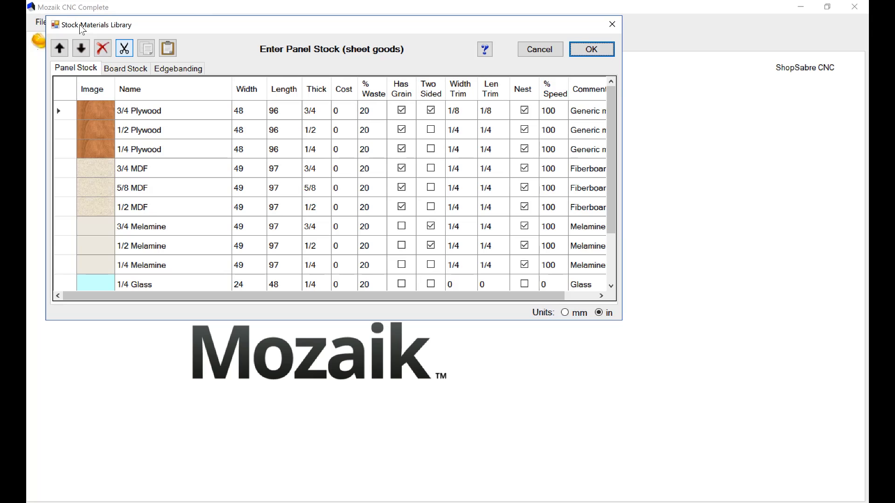
{"action": "left_click", "coordinate": [321, 115]}
{"action": "key", "text": "BackSpace"}
{"action": "key", "text": "Tab"}
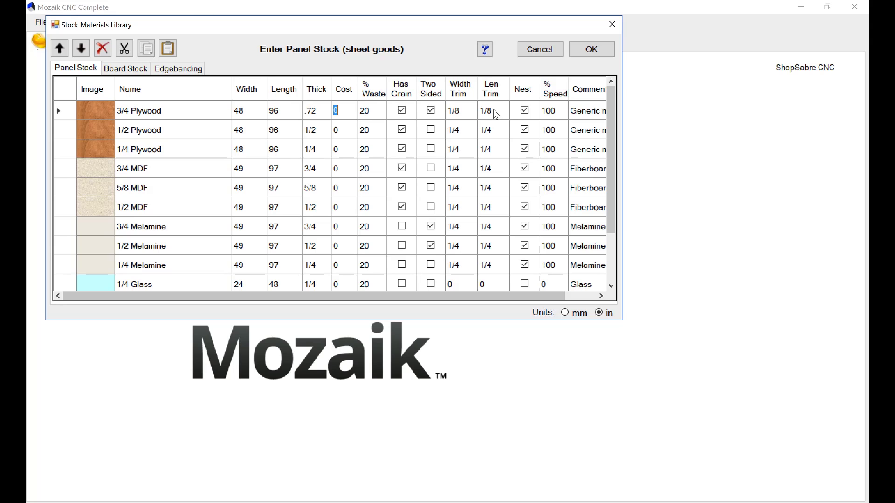
{"action": "left_click", "coordinate": [590, 50]}
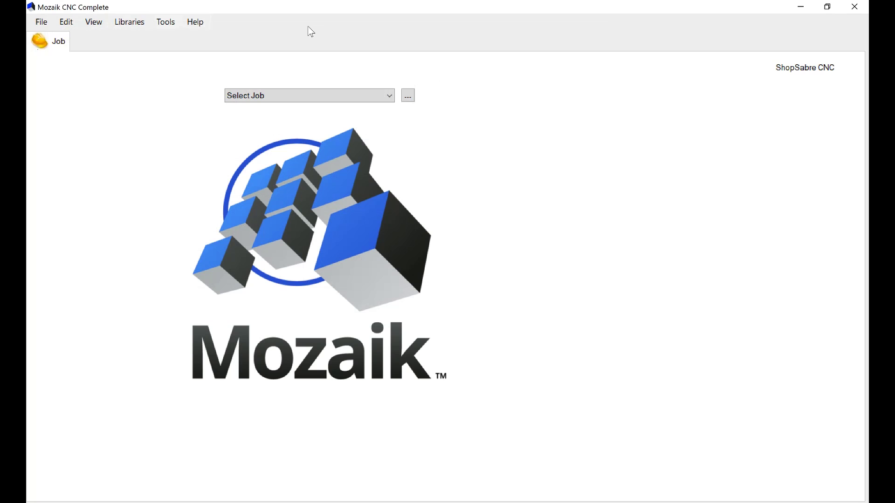
Step: Check the part thicknesses of the 3-4 Plywood Cabinet material template for cabinet parts
{"action": "left_click", "coordinate": [132, 29]}
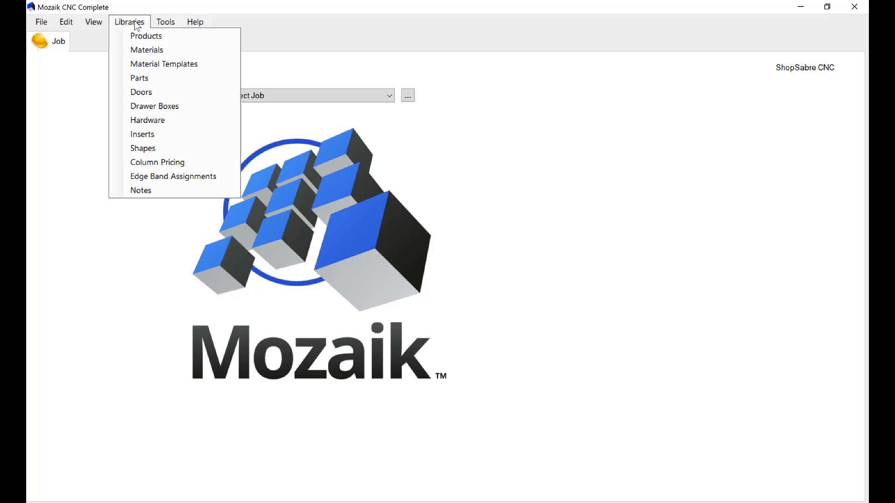
{"action": "left_click", "coordinate": [141, 64]}
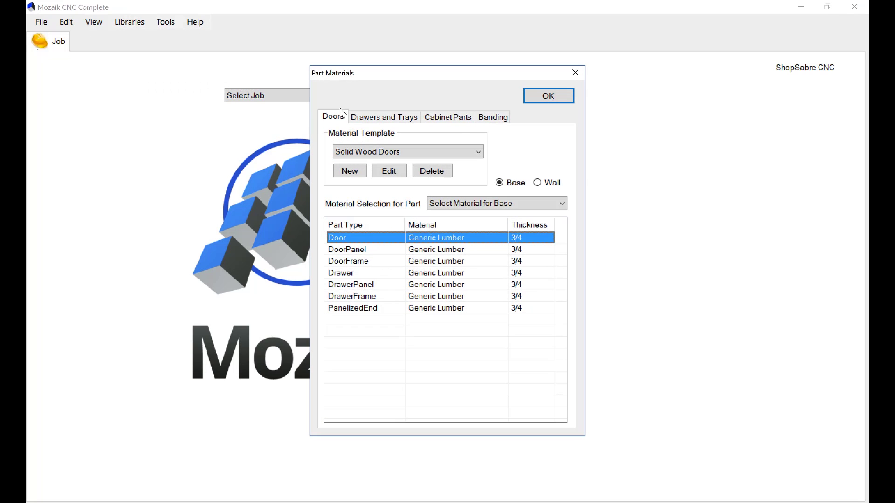
{"action": "left_click", "coordinate": [448, 117]}
{"action": "left_click", "coordinate": [474, 153]}
{"action": "left_click", "coordinate": [455, 172]}
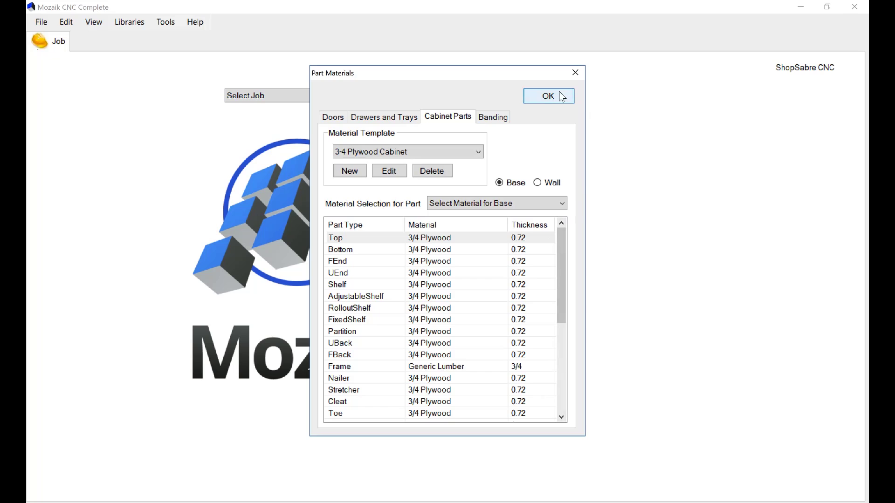
{"action": "left_click", "coordinate": [564, 96]}
Step: View the drawer guide settings in the hardware library and close it
{"action": "left_click", "coordinate": [127, 25]}
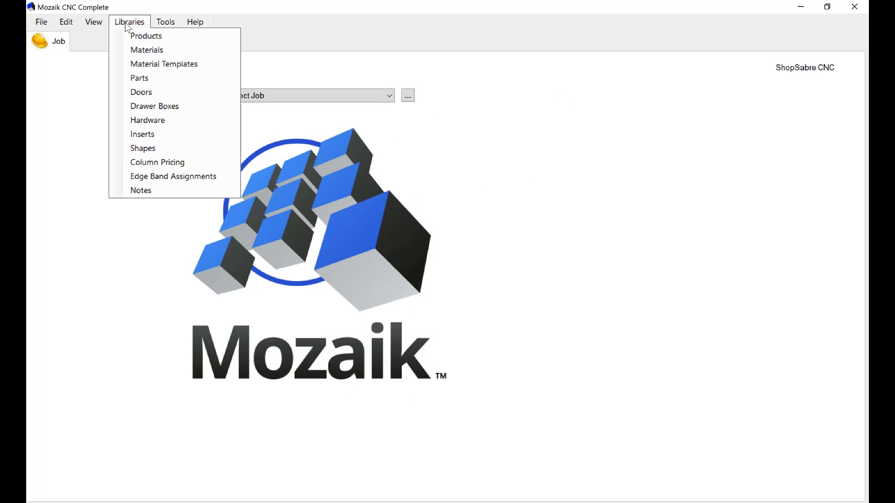
{"action": "left_click", "coordinate": [147, 121]}
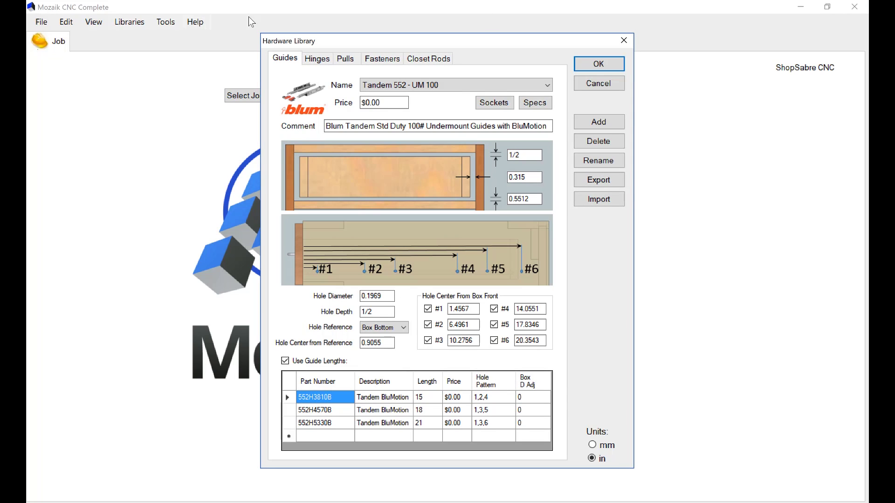
{"action": "left_click", "coordinate": [590, 66]}
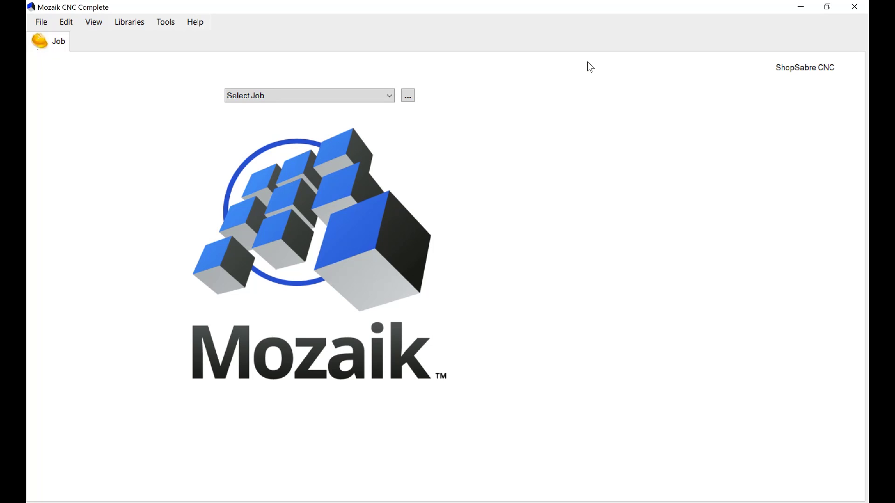
Step: Open the product library, look at Custom Frame Cabinets, and switch to the Frameless 2018 library
{"action": "left_click", "coordinate": [131, 24]}
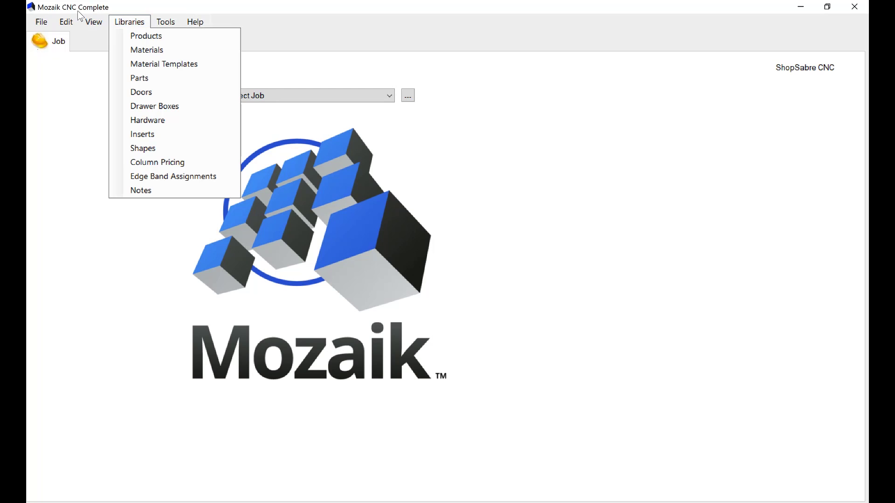
{"action": "left_click", "coordinate": [136, 41]}
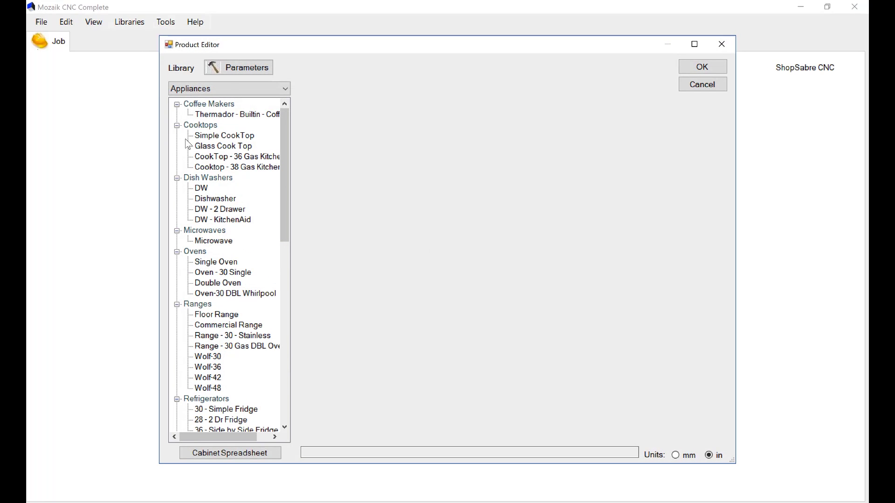
{"action": "left_click", "coordinate": [283, 89]}
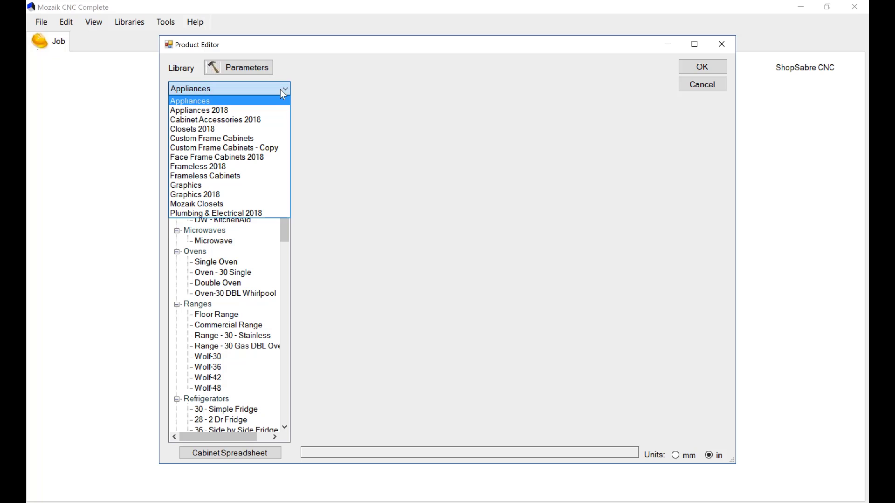
{"action": "left_click", "coordinate": [268, 139]}
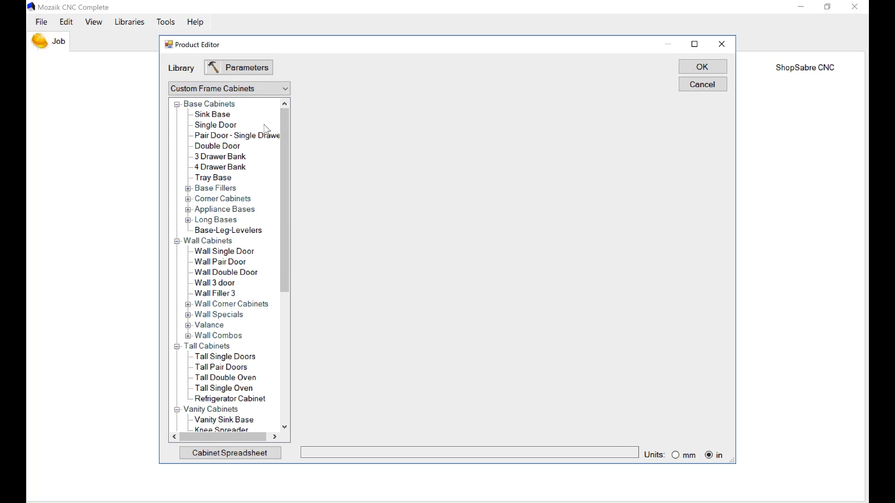
{"action": "left_click", "coordinate": [285, 90]}
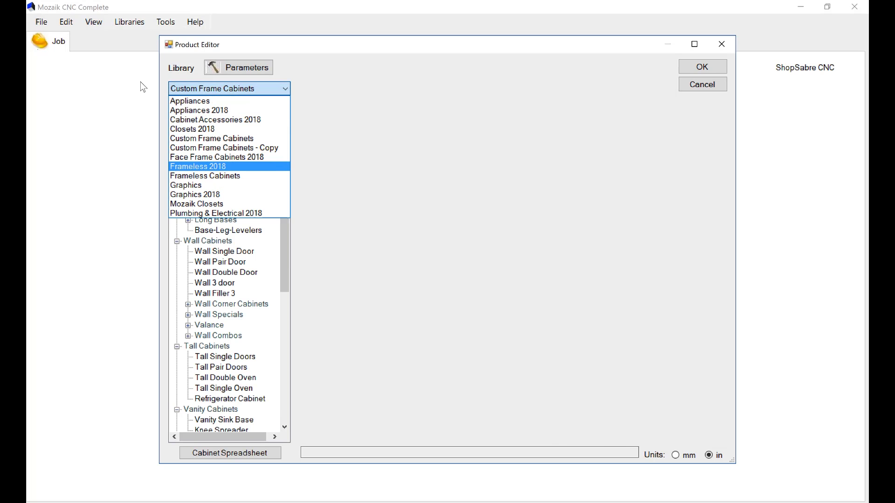
{"action": "left_click", "coordinate": [258, 167]}
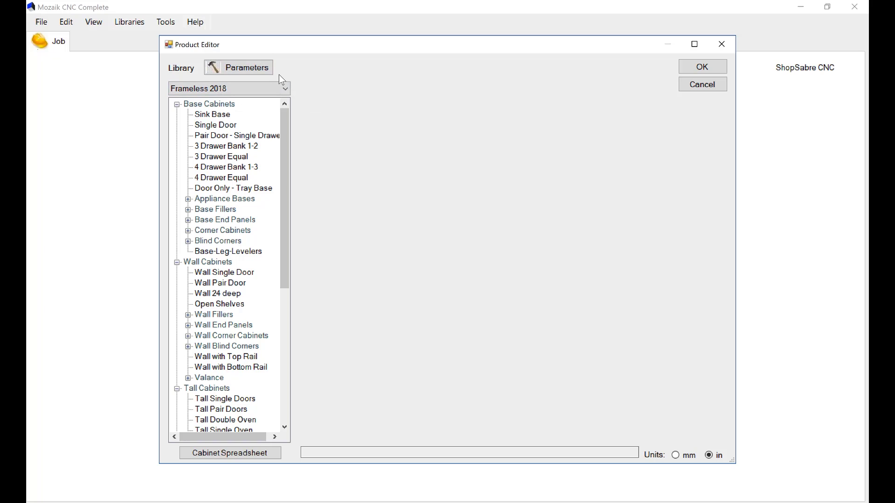
Step: Open the Pair Door - Single Drawer base cabinet from the Frameless 2018 library
{"action": "left_click", "coordinate": [251, 136]}
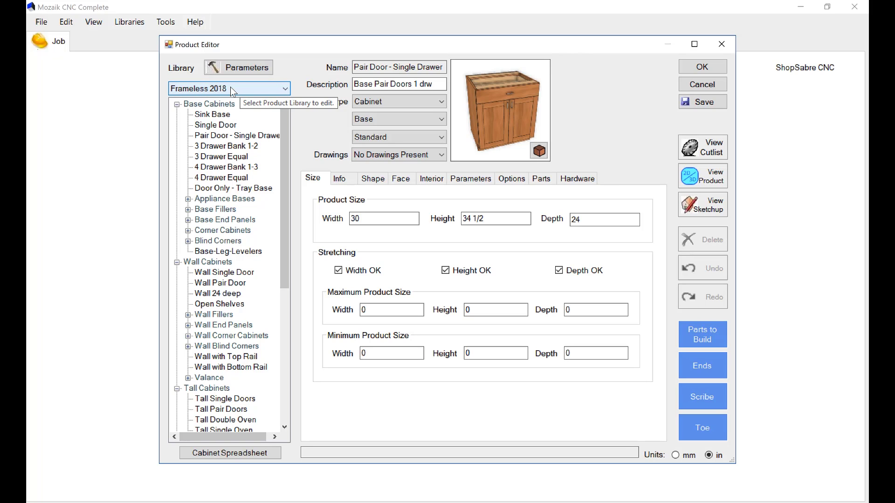
{"action": "left_click", "coordinate": [284, 89]}
{"action": "left_click", "coordinate": [286, 89]}
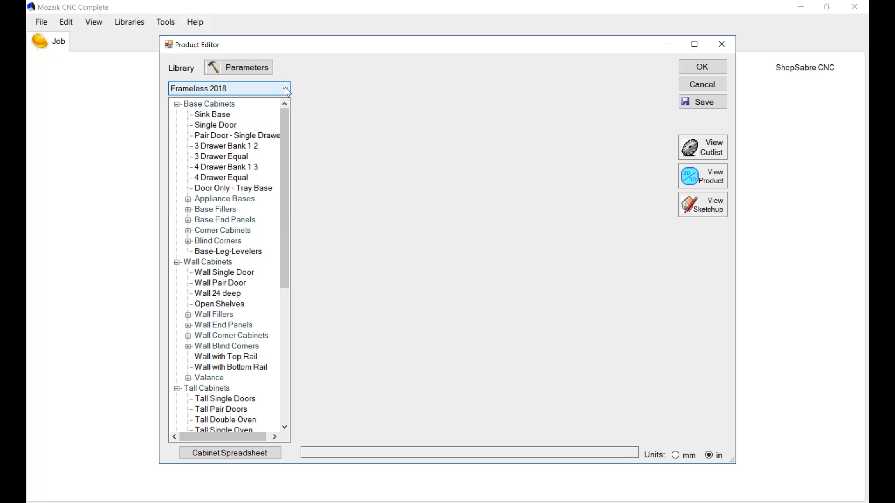
{"action": "left_click", "coordinate": [218, 138]}
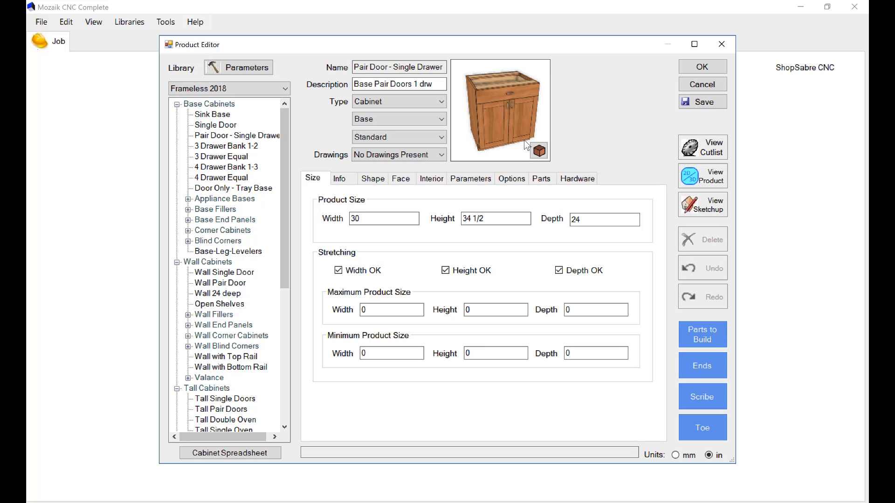
Step: Generate a high-detail presentation drawing of the pair-door cabinet in SketchUp
{"action": "left_click", "coordinate": [709, 205]}
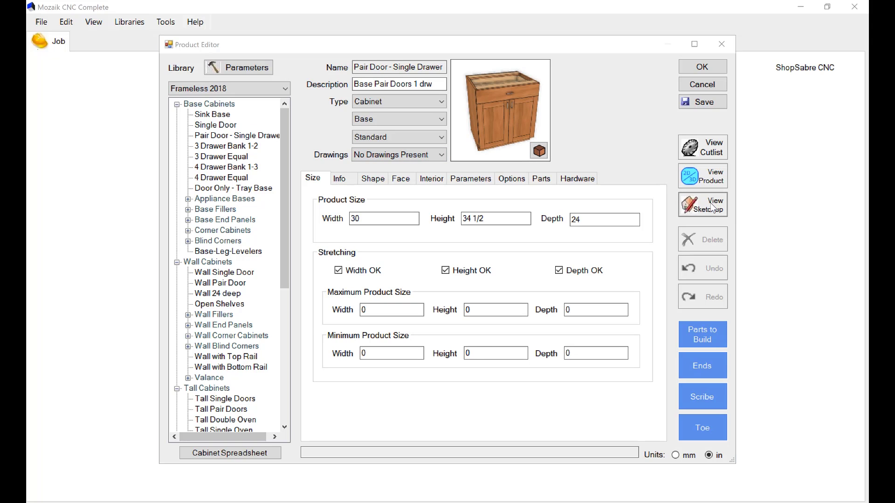
{"action": "left_click", "coordinate": [484, 275]}
{"action": "left_click", "coordinate": [518, 224]}
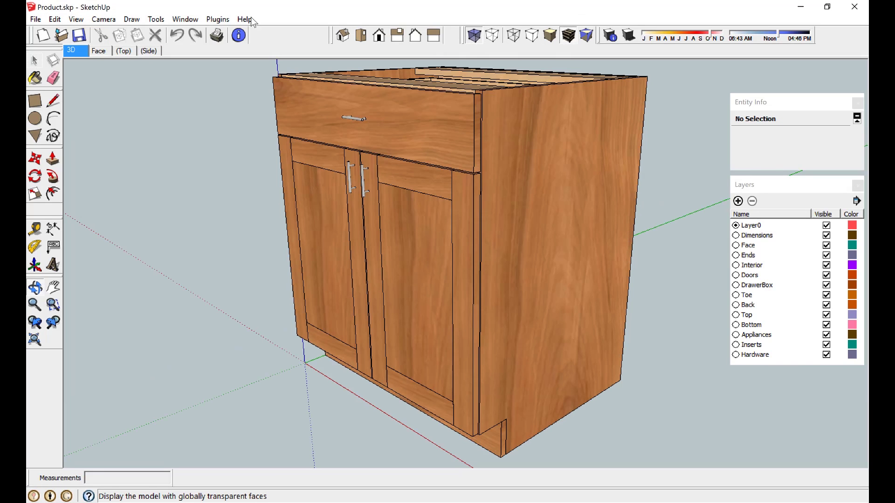
Step: Examine the cabinet's interior construction from several angles in X-ray mode, and turn X-ray off
{"action": "left_click", "coordinate": [474, 35]}
{"action": "left_click_drag", "start_coordinate": [614, 186], "coordinate": [504, 236]}
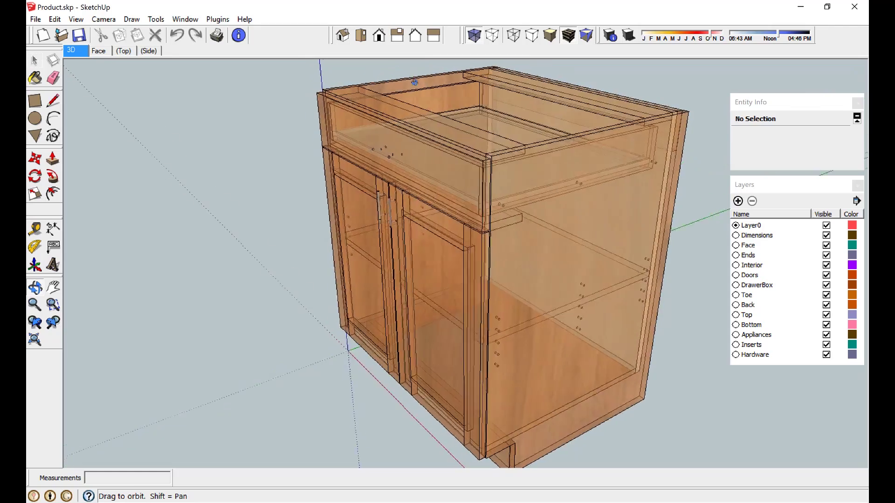
{"action": "mouse_move", "coordinate": [433, 205]}
{"action": "left_mouse_down"}
{"action": "mouse_move", "coordinate": [452, 202]}
{"action": "mouse_move", "coordinate": [606, 66]}
{"action": "left_mouse_up"}
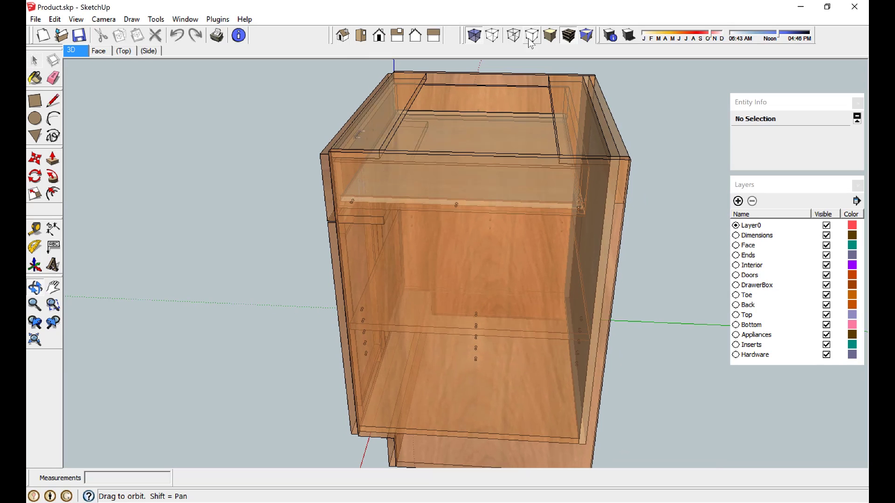
{"action": "left_click", "coordinate": [474, 34]}
Step: Examine the cabinet's back and top construction from behind, and close the SketchUp model without saving
{"action": "left_click_drag", "start_coordinate": [536, 140], "coordinate": [466, 186]}
{"action": "left_click_drag", "start_coordinate": [380, 167], "coordinate": [590, 226]}
{"action": "left_click_drag", "start_coordinate": [544, 208], "coordinate": [546, 218]}
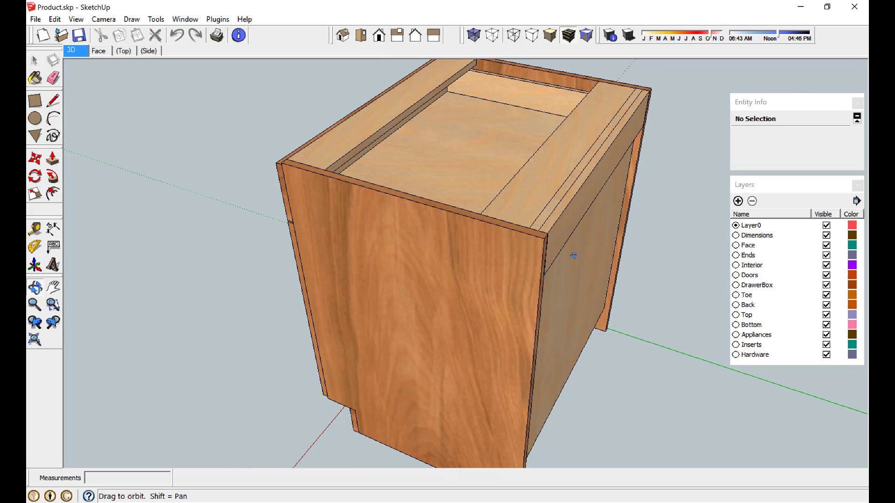
{"action": "mouse_move", "coordinate": [576, 270]}
{"action": "left_mouse_down"}
{"action": "mouse_move", "coordinate": [586, 275]}
{"action": "mouse_move", "coordinate": [559, 226]}
{"action": "mouse_move", "coordinate": [578, 265]}
{"action": "left_mouse_up"}
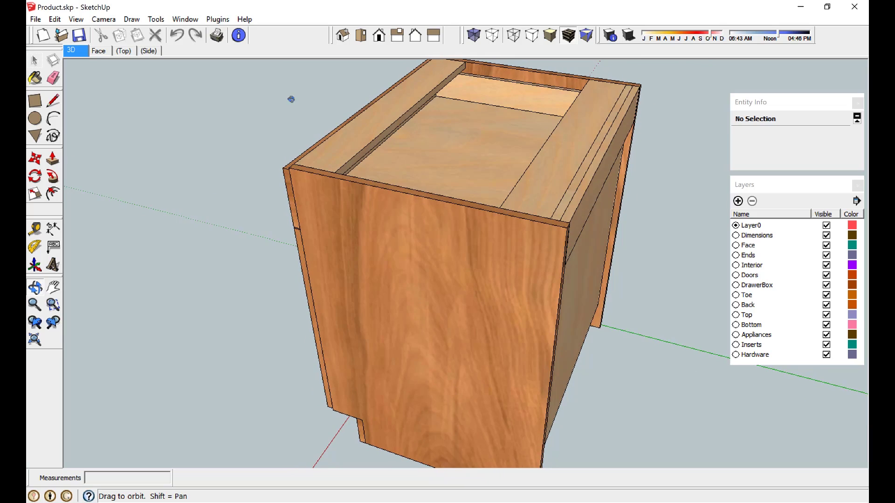
{"action": "left_click_drag", "start_coordinate": [552, 191], "coordinate": [617, 139]}
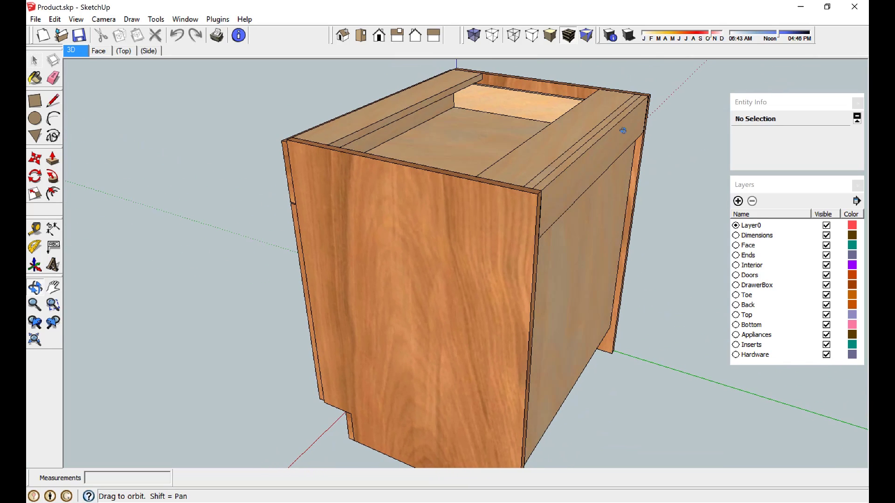
{"action": "left_click", "coordinate": [866, 6]}
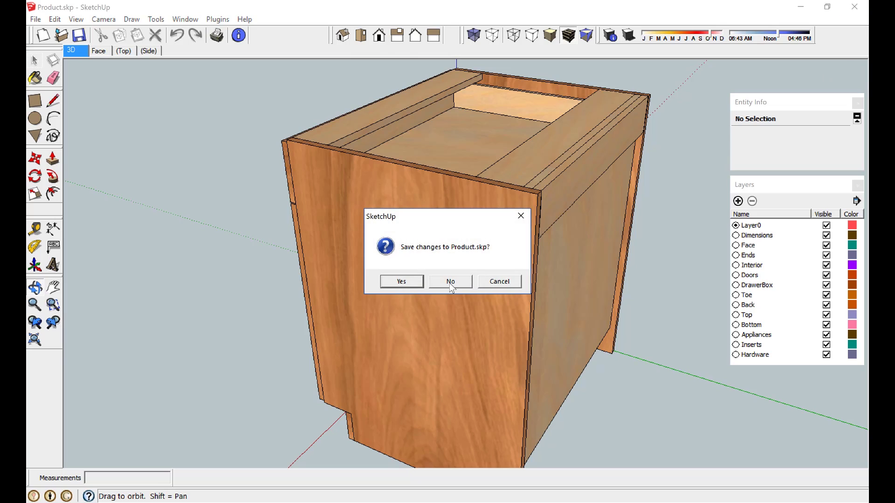
{"action": "left_click", "coordinate": [451, 283]}
Step: Set the Case Nailer Width to 0 in the Nailers parameters of the Frameless 2018 library
{"action": "mouse_move", "coordinate": [472, 270]}
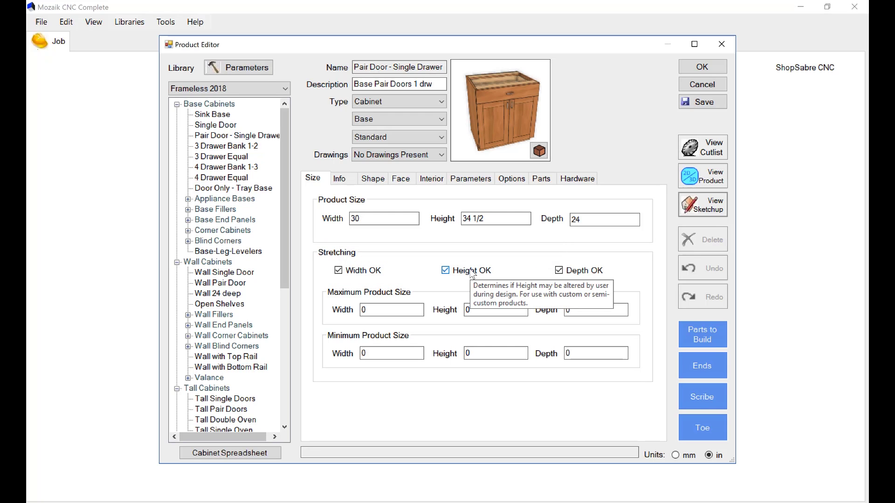
{"action": "left_click", "coordinate": [238, 68]}
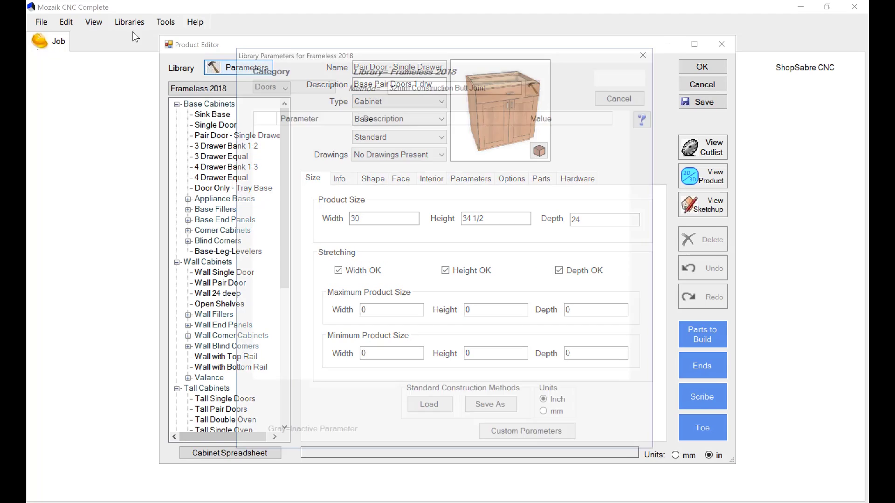
{"action": "left_click", "coordinate": [331, 85]}
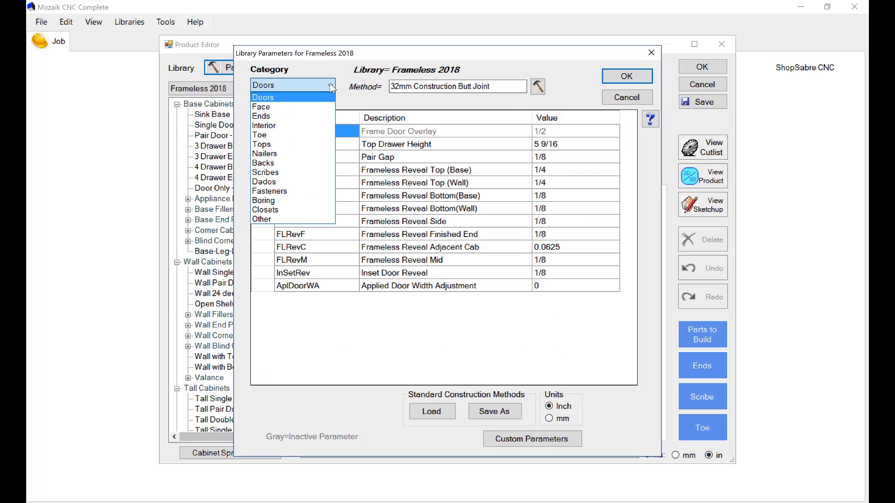
{"action": "left_click", "coordinate": [298, 153]}
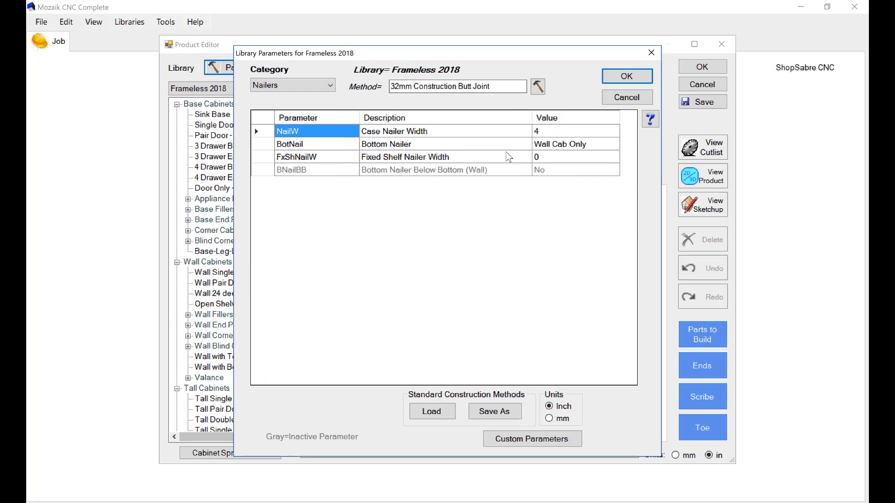
{"action": "left_click", "coordinate": [556, 133]}
{"action": "type", "text": "0"}
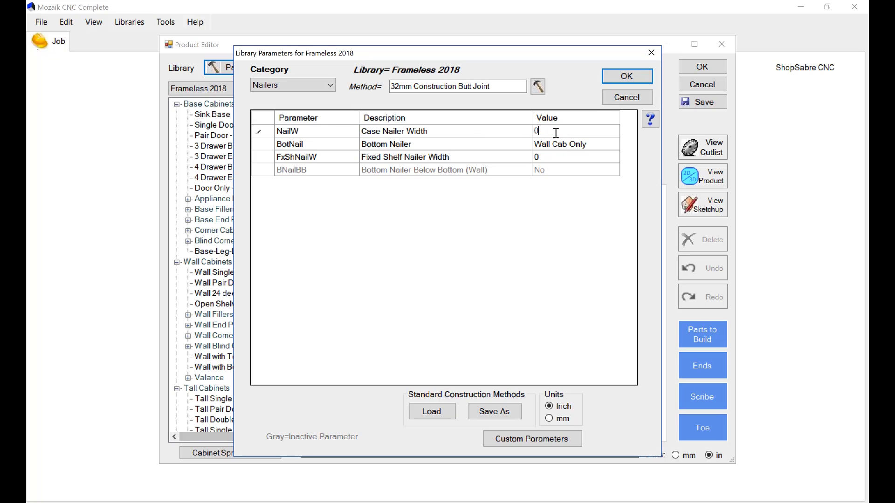
{"action": "left_click", "coordinate": [625, 76]}
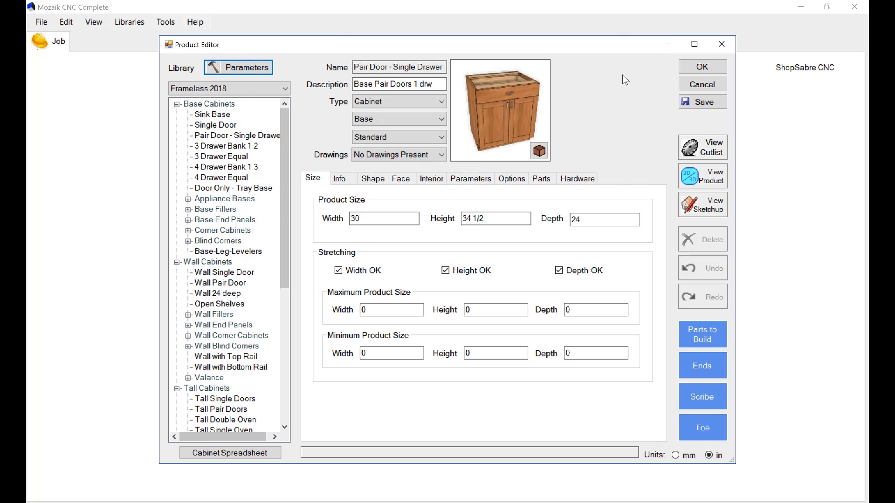
Step: Regenerate the cabinet as a high-detail presentation drawing in SketchUp and inspect its back
{"action": "left_click", "coordinate": [705, 203]}
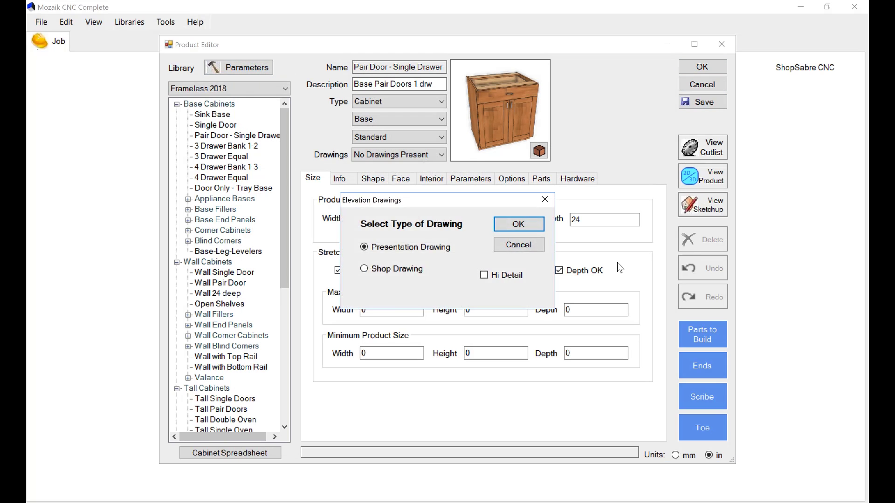
{"action": "left_click", "coordinate": [484, 275]}
{"action": "left_click", "coordinate": [519, 224]}
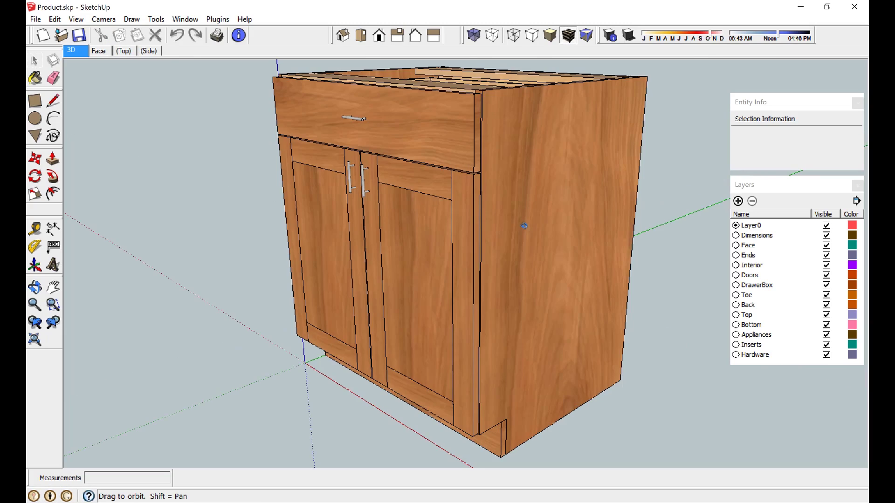
{"action": "middle_click_drag", "start_coordinate": [524, 226], "coordinate": [424, 59]}
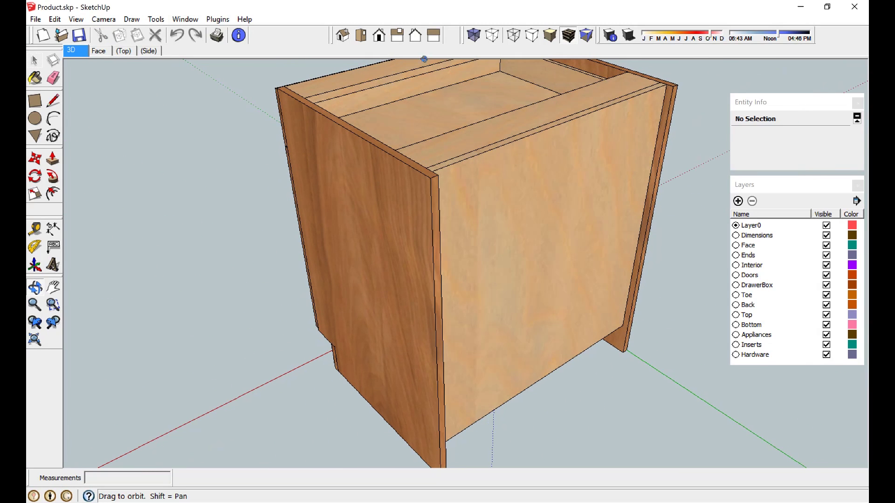
Step: Examine the cabinet's back and top construction with and without X-ray mode, and close the SketchUp model without saving
{"action": "left_click", "coordinate": [474, 36]}
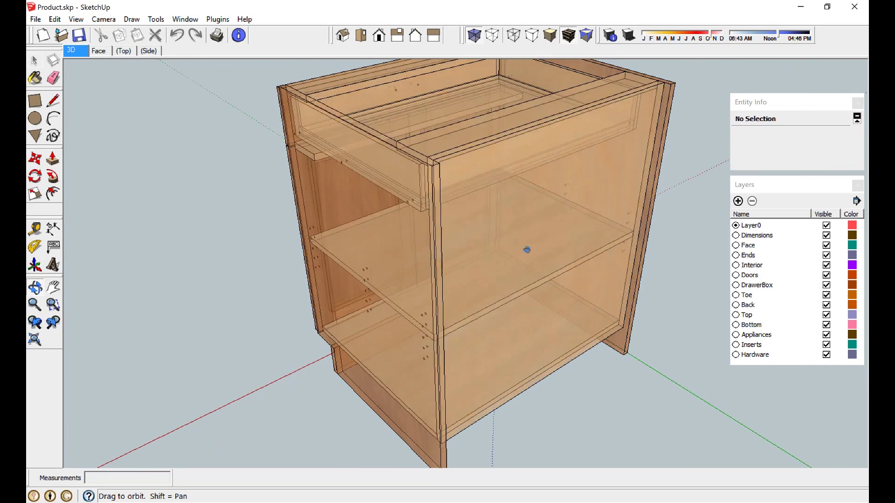
{"action": "middle_click_drag", "start_coordinate": [527, 249], "coordinate": [527, 194]}
{"action": "left_click", "coordinate": [472, 37]}
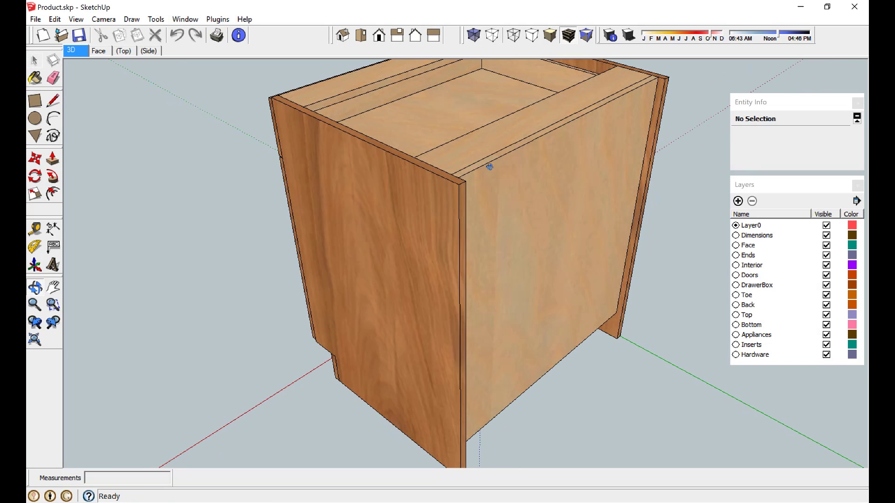
{"action": "mouse_move", "coordinate": [470, 188]}
{"action": "left_mouse_down"}
{"action": "mouse_move", "coordinate": [493, 213]}
{"action": "mouse_move", "coordinate": [478, 160]}
{"action": "mouse_move", "coordinate": [484, 193]}
{"action": "left_mouse_up"}
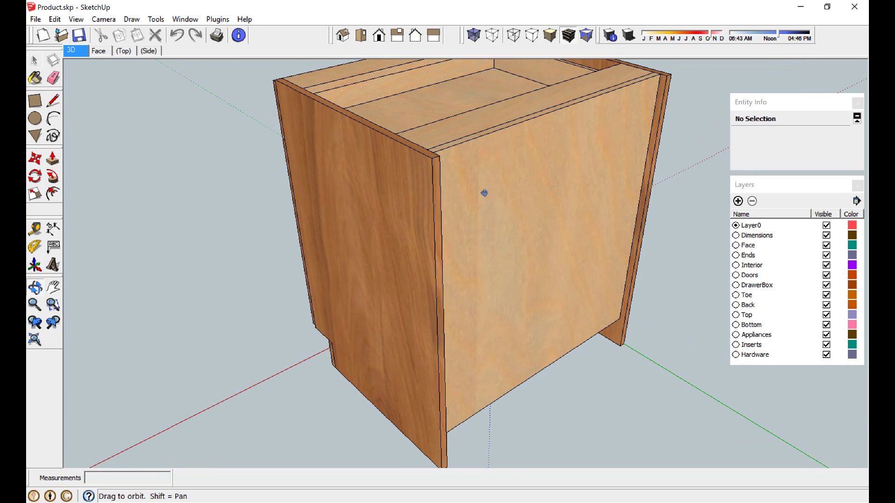
{"action": "mouse_move", "coordinate": [474, 232]}
{"action": "left_mouse_down"}
{"action": "mouse_move", "coordinate": [544, 296]}
{"action": "mouse_move", "coordinate": [512, 343]}
{"action": "left_mouse_up"}
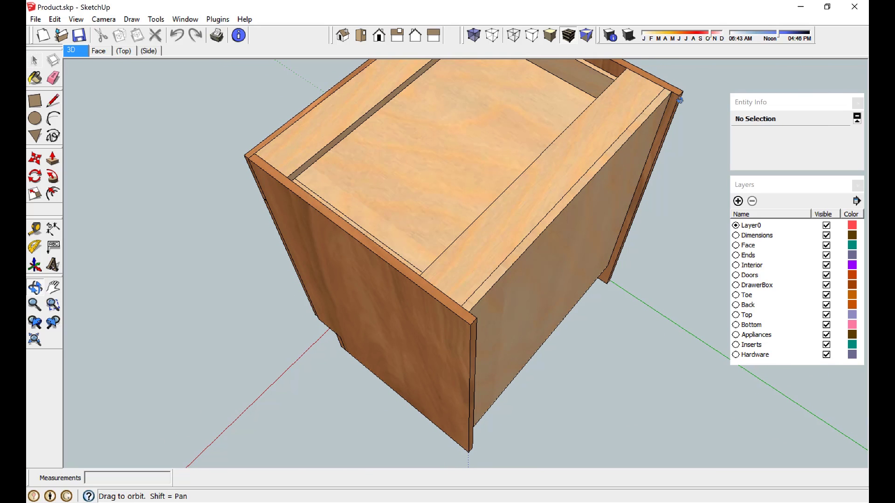
{"action": "left_click", "coordinate": [855, 8]}
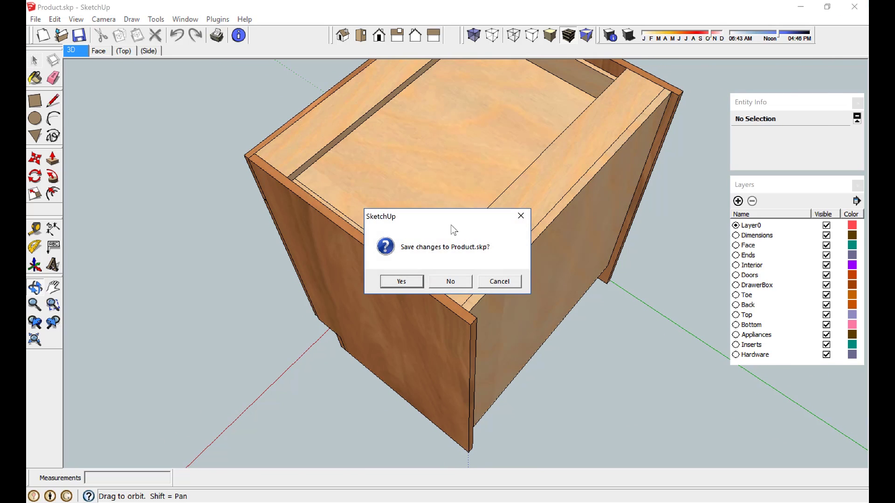
{"action": "left_click", "coordinate": [458, 280]}
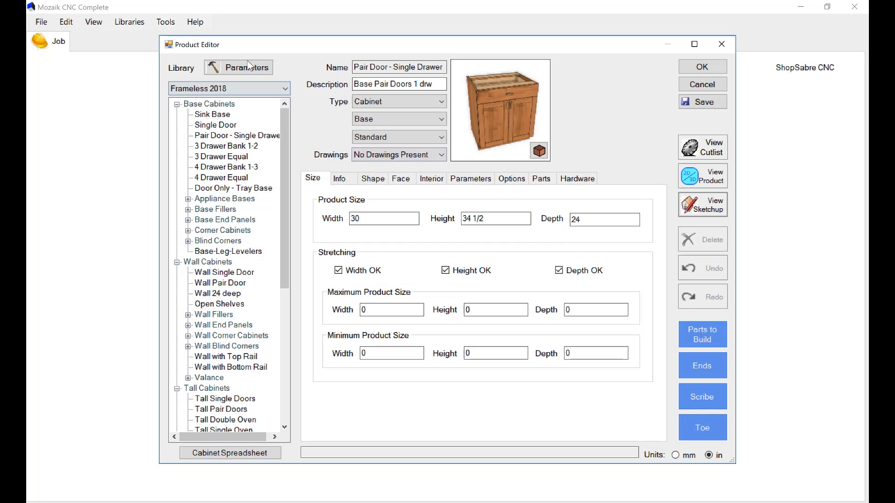
Step: Set the Unfinished Back Recess to 1/4 in the Backs parameters of the Frameless 2018 library
{"action": "left_click", "coordinate": [234, 73]}
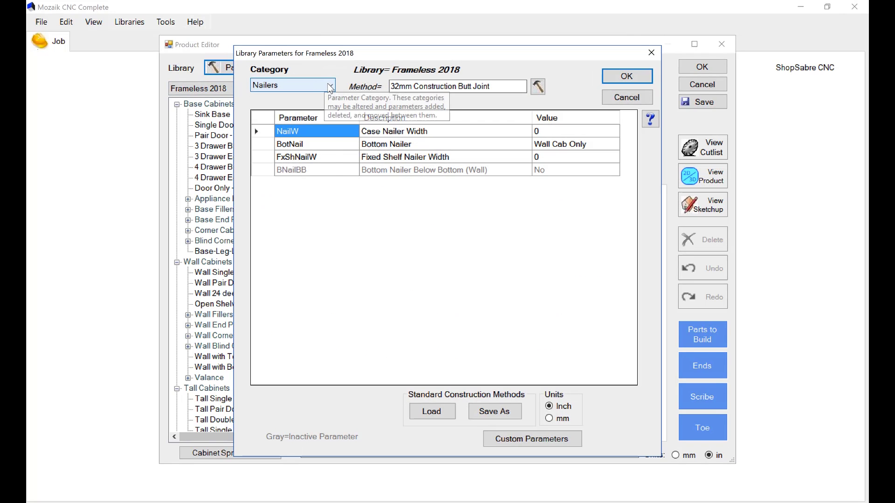
{"action": "left_click", "coordinate": [330, 86]}
{"action": "left_click", "coordinate": [308, 162]}
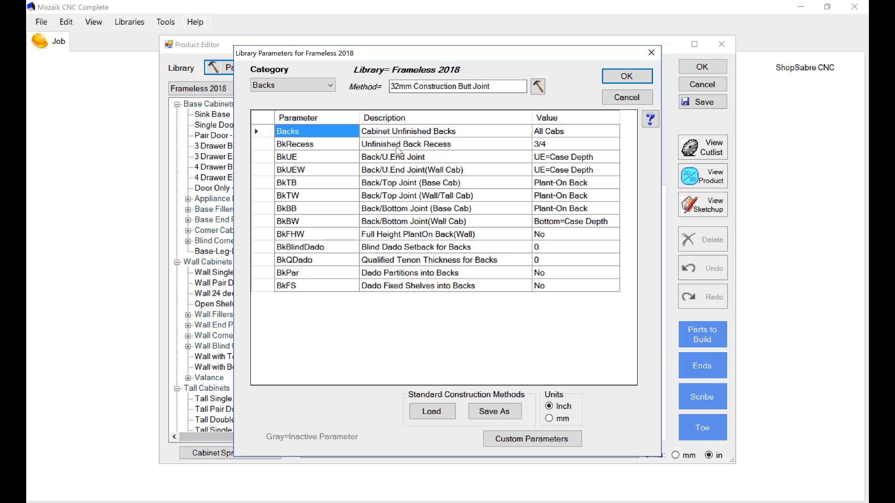
{"action": "left_click", "coordinate": [540, 144]}
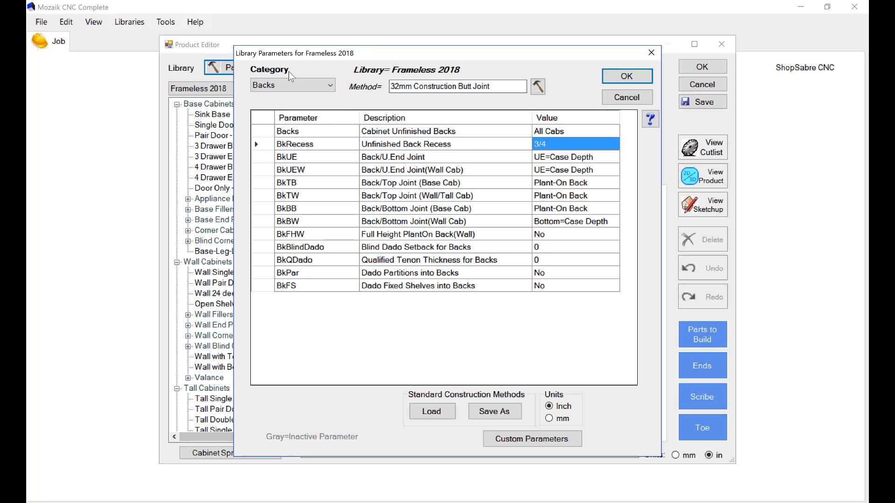
{"action": "type", "text": "1"}
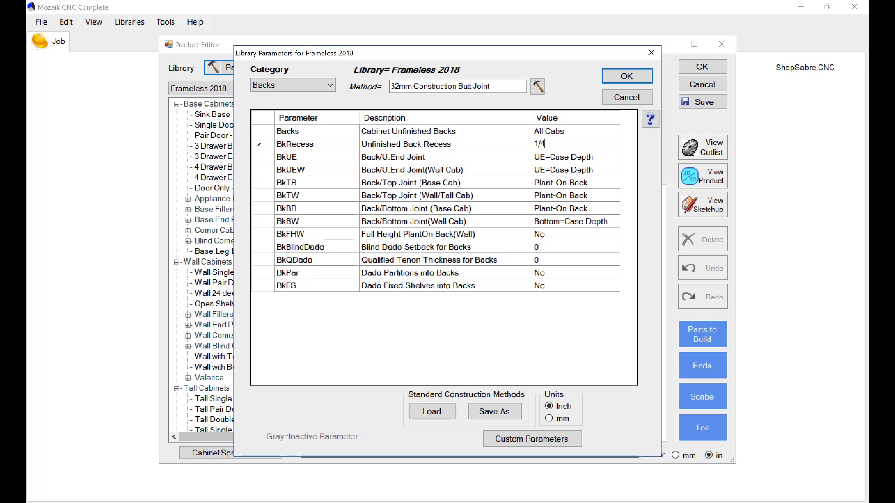
{"action": "left_click", "coordinate": [617, 75]}
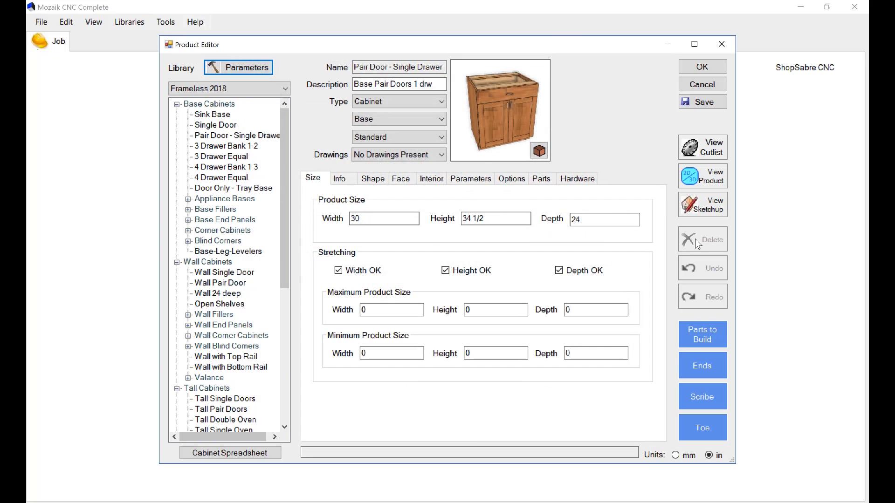
Step: Generate the cabinet as a high-detail presentation drawing in SketchUp and view its back
{"action": "left_click", "coordinate": [708, 208]}
{"action": "left_click", "coordinate": [484, 276]}
{"action": "left_click", "coordinate": [519, 224]}
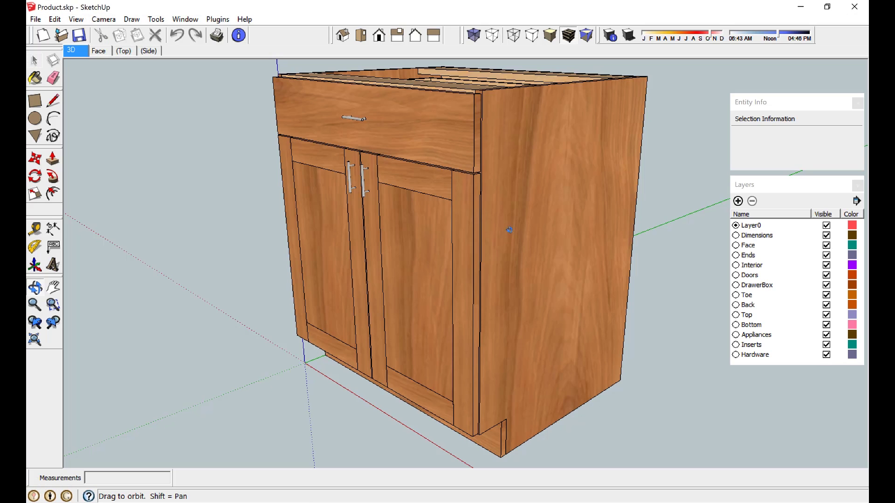
{"action": "mouse_move", "coordinate": [553, 201]}
{"action": "middle_mouse_down"}
{"action": "mouse_move", "coordinate": [547, 225]}
{"action": "mouse_move", "coordinate": [526, 233]}
{"action": "mouse_move", "coordinate": [263, 223]}
{"action": "mouse_move", "coordinate": [236, 240]}
{"action": "mouse_move", "coordinate": [401, 80]}
{"action": "middle_mouse_up"}
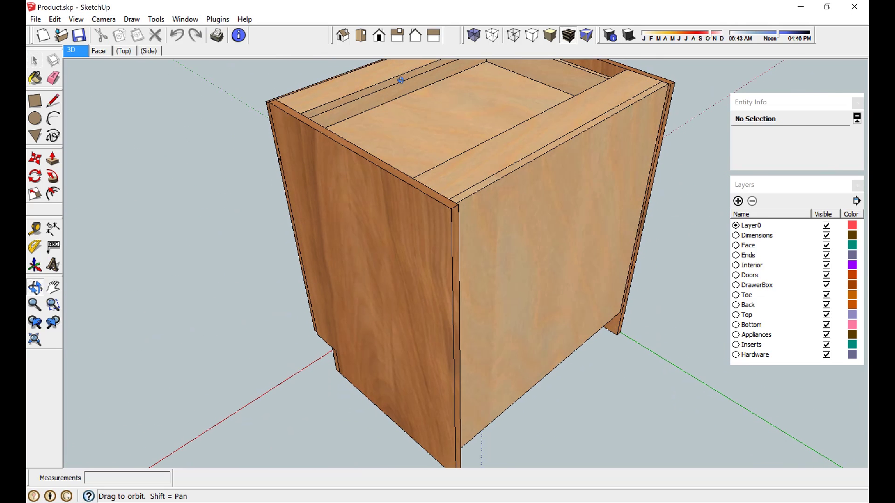
Step: Examine how the recessed back meets the cabinet bottom in X-ray mode, and close the SketchUp model without saving
{"action": "left_click", "coordinate": [474, 35]}
{"action": "middle_click_drag", "start_coordinate": [359, 276], "coordinate": [511, 224]}
{"action": "middle_click_drag", "start_coordinate": [376, 168], "coordinate": [499, 387]}
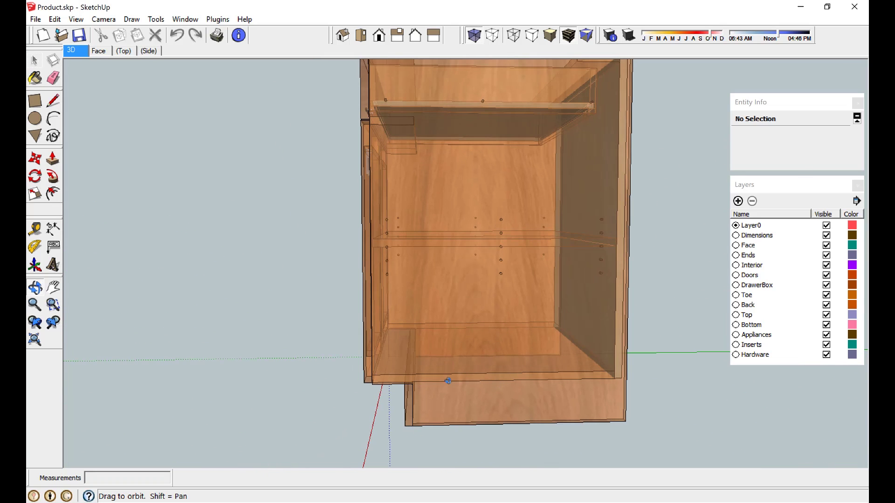
{"action": "middle_click_drag", "start_coordinate": [594, 378], "coordinate": [555, 377]}
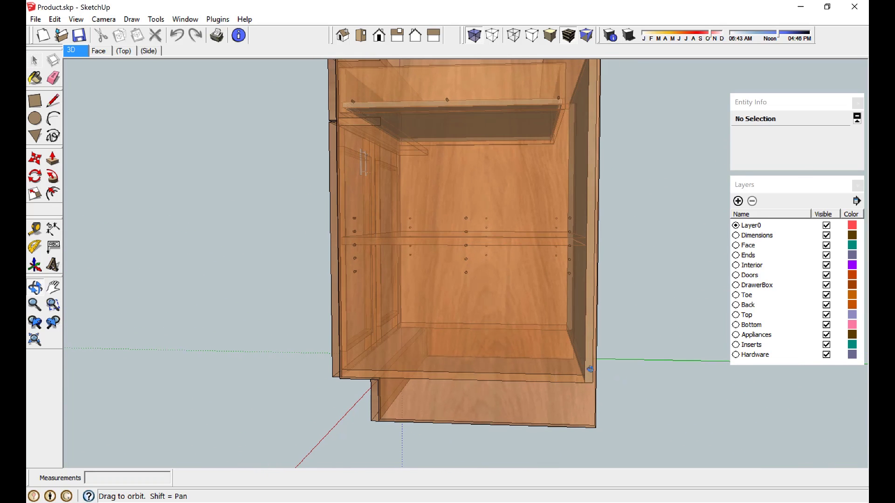
{"action": "middle_click_drag", "start_coordinate": [593, 376], "coordinate": [673, 272]}
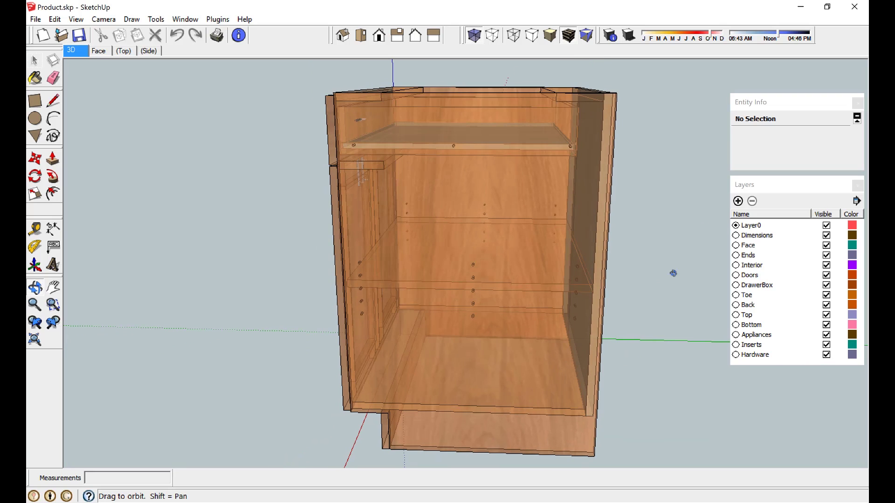
{"action": "left_click", "coordinate": [854, 7]}
{"action": "left_click", "coordinate": [452, 282]}
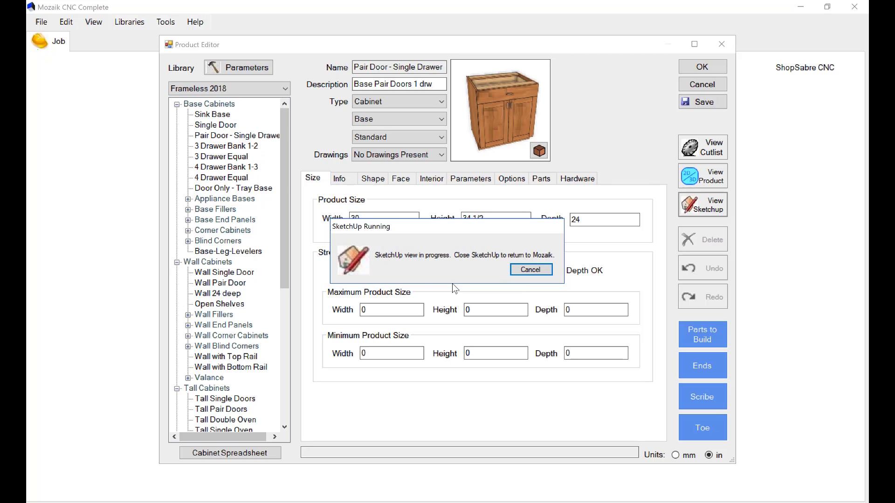
Step: Review the Back/Bottom Joint (Base Cab) options in the library's Backs parameters and read the help for BkBB
{"action": "left_click", "coordinate": [254, 70]}
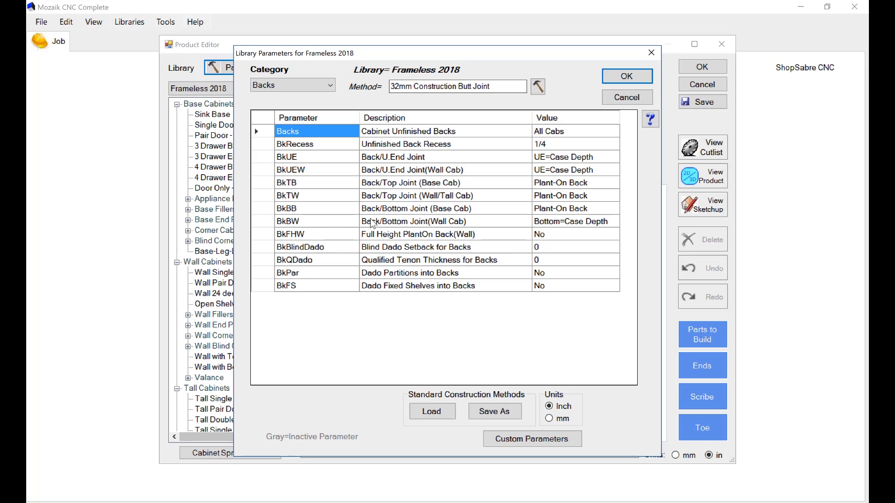
{"action": "left_click", "coordinate": [402, 213]}
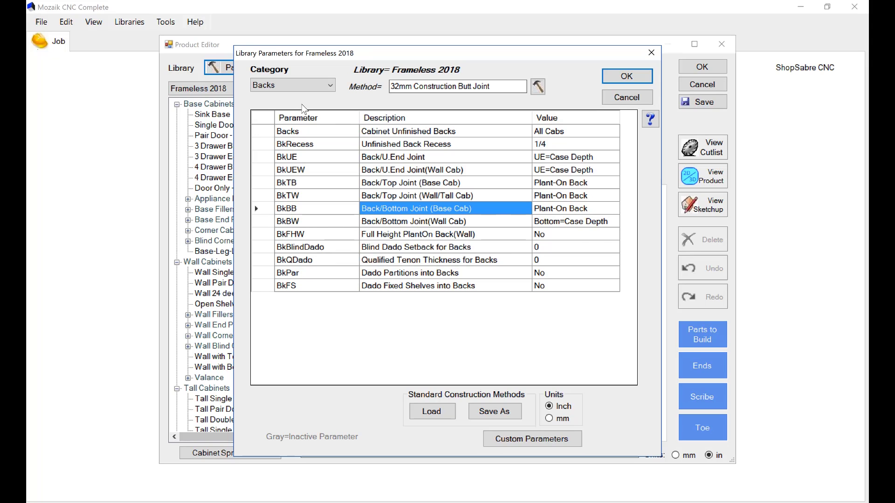
{"action": "left_click", "coordinate": [577, 209]}
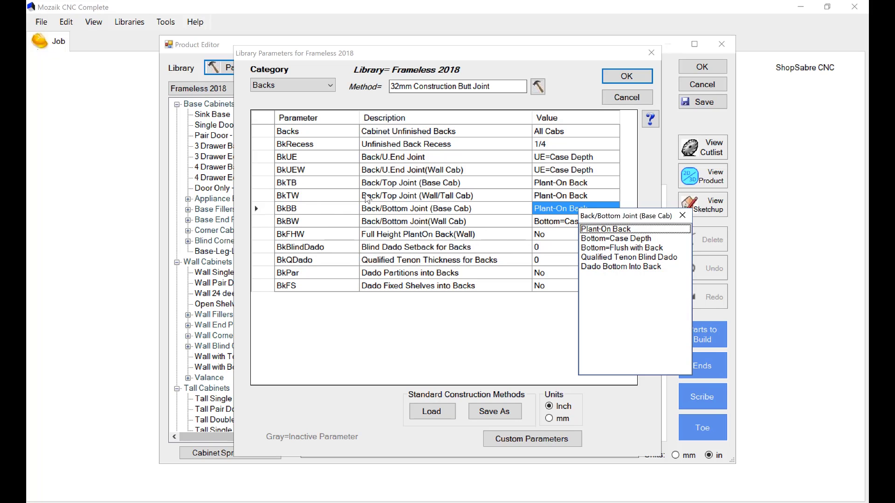
{"action": "left_click", "coordinate": [602, 231]}
{"action": "left_click", "coordinate": [317, 210]}
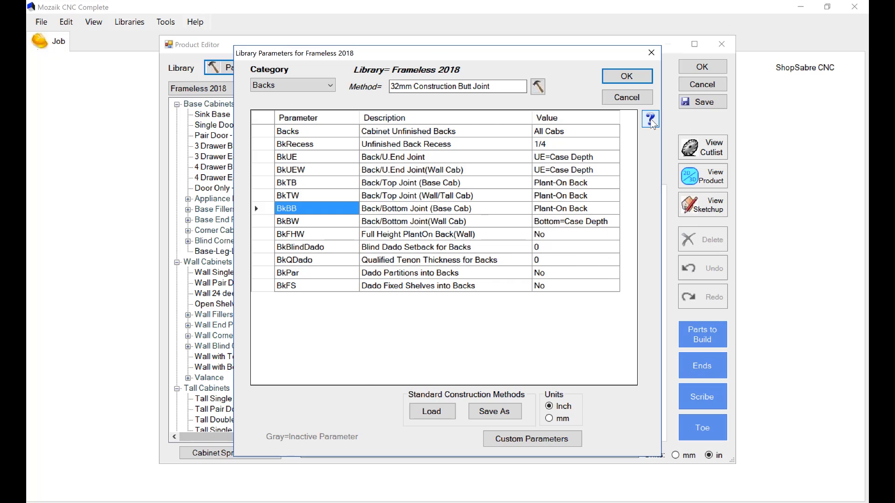
{"action": "left_click", "coordinate": [651, 120]}
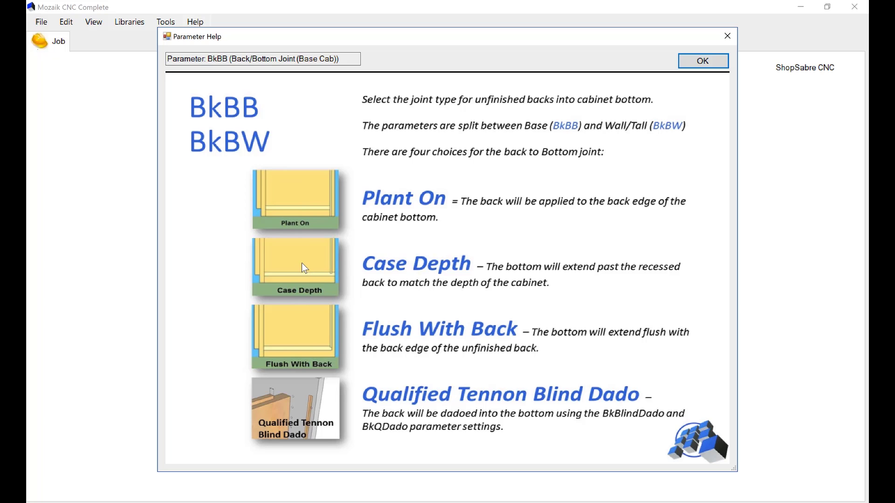
{"action": "left_click", "coordinate": [704, 61]}
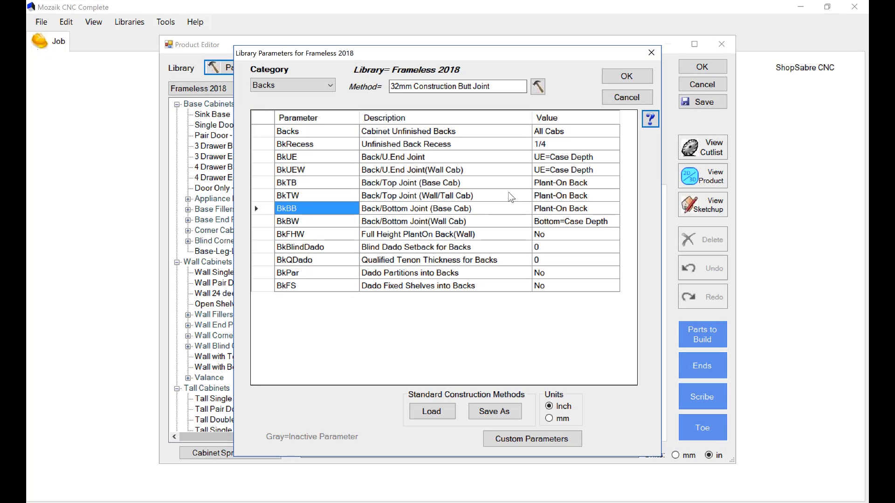
Step: Check the Back/Top Joint (Wall/Tall Cab) options, keeping Plant-On Back
{"action": "left_click", "coordinate": [333, 197]}
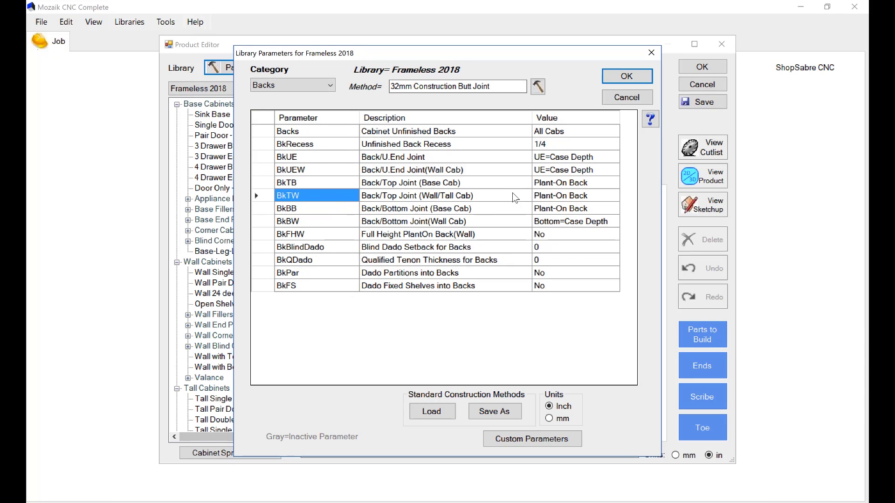
{"action": "left_click", "coordinate": [553, 196]}
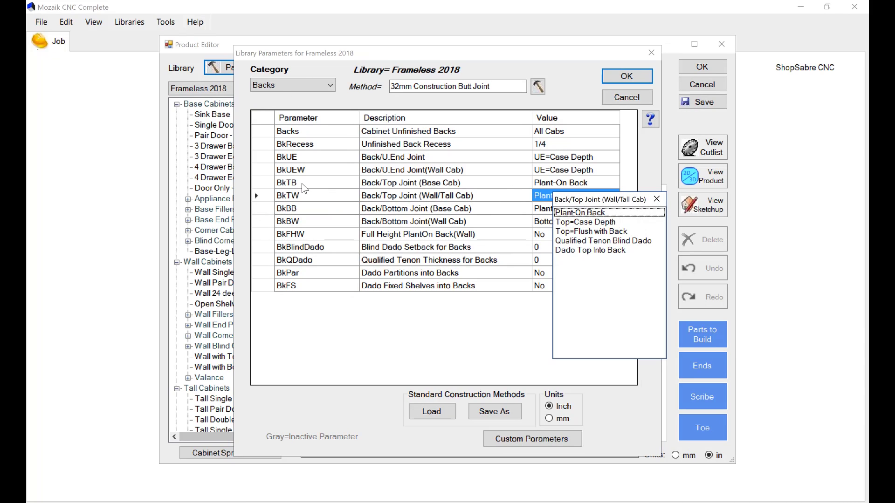
{"action": "left_click", "coordinate": [303, 207]}
{"action": "left_click", "coordinate": [610, 211]}
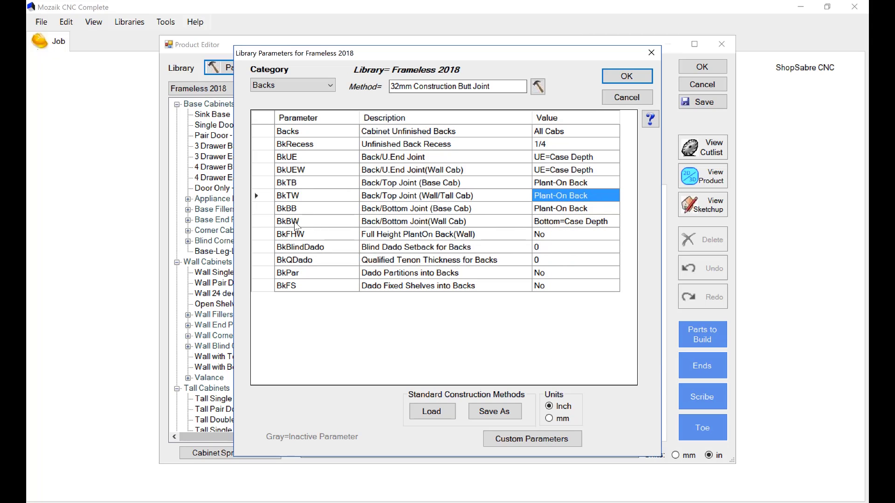
Step: Set the Back/Bottom Joint (Base Cab) parameter to Bottom=Case Depth and accept the library parameters
{"action": "left_click", "coordinate": [326, 215]}
{"action": "left_click", "coordinate": [558, 213]}
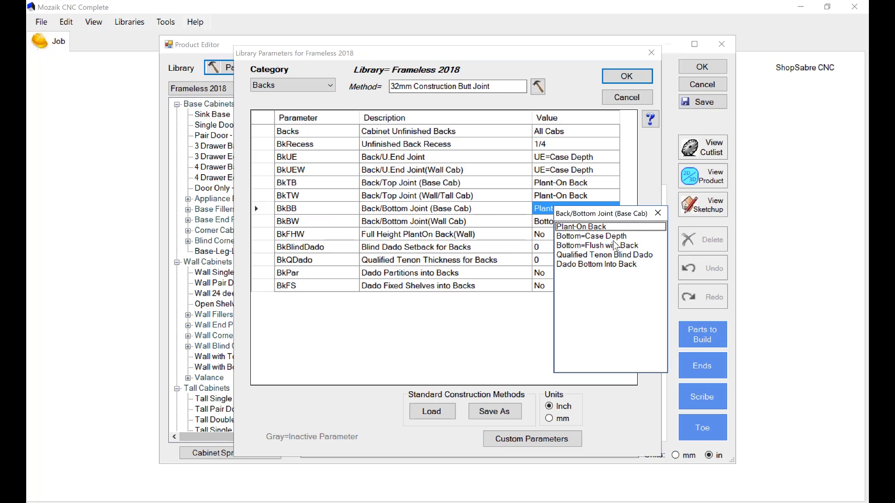
{"action": "left_click", "coordinate": [624, 236]}
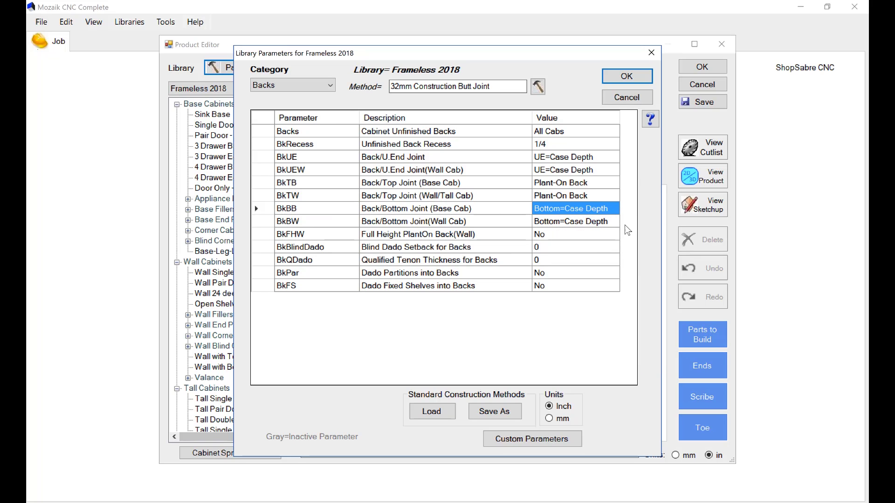
{"action": "left_click", "coordinate": [640, 76]}
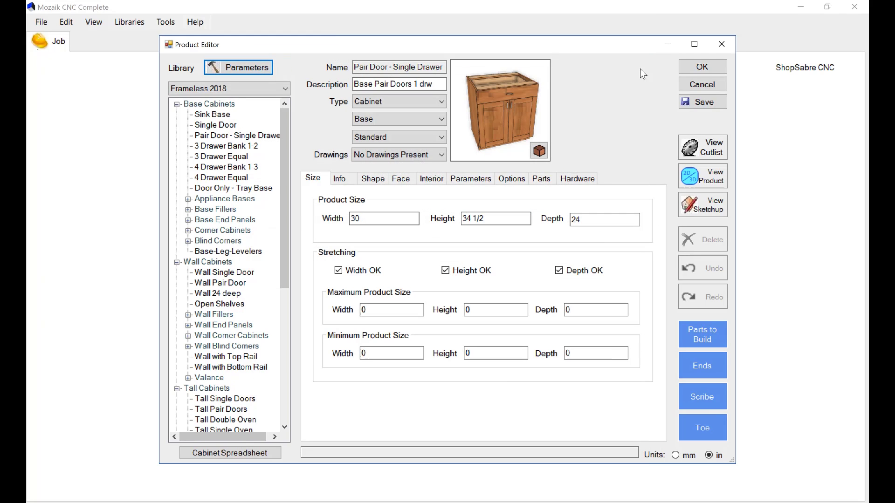
Step: Regenerate the cabinet as a high-detail presentation drawing in SketchUp and inspect the bottom's back edge from behind and below
{"action": "left_click", "coordinate": [706, 205]}
{"action": "left_click", "coordinate": [484, 277]}
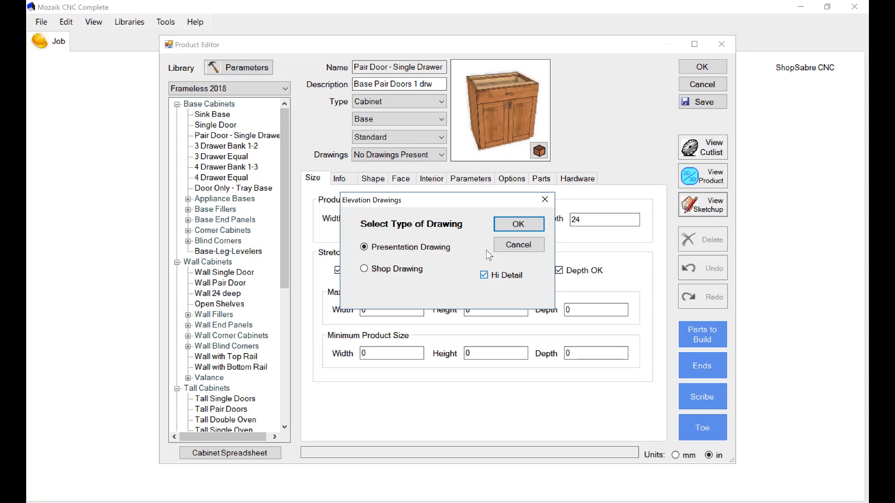
{"action": "left_click", "coordinate": [507, 228]}
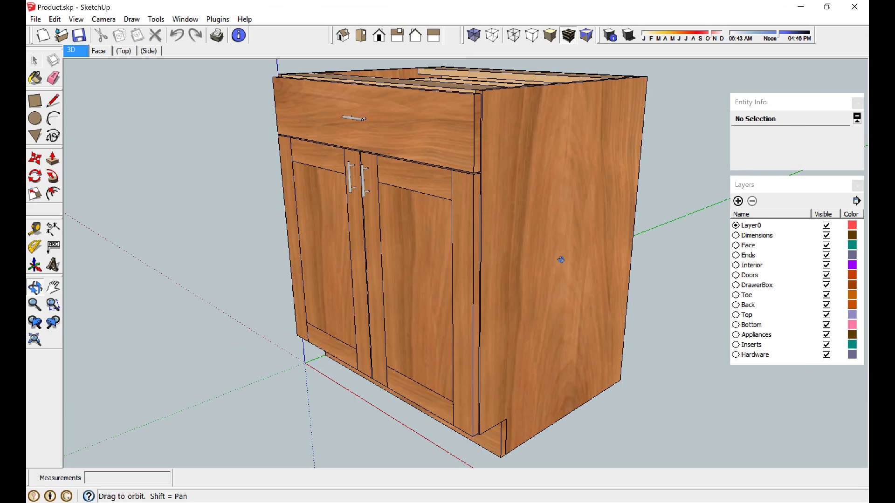
{"action": "mouse_move", "coordinate": [561, 260]}
{"action": "middle_mouse_down"}
{"action": "mouse_move", "coordinate": [402, 304]}
{"action": "mouse_move", "coordinate": [423, 291]}
{"action": "mouse_move", "coordinate": [368, 117]}
{"action": "middle_mouse_up"}
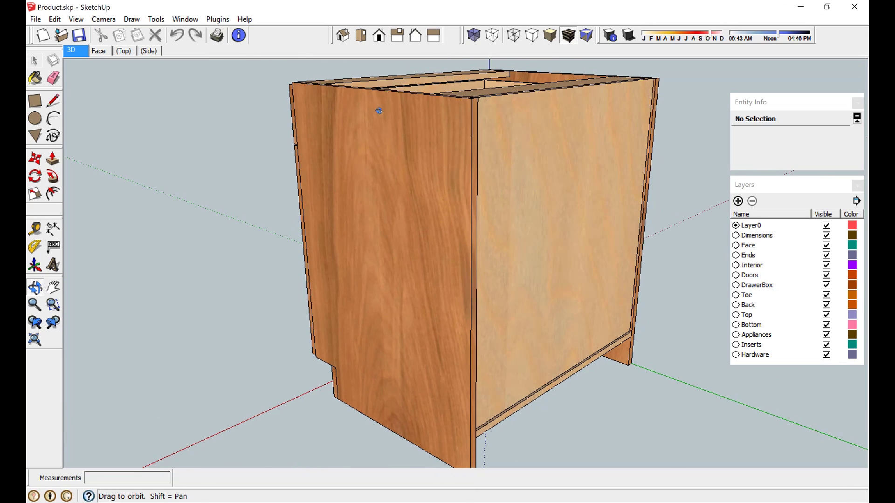
{"action": "middle_click_drag", "start_coordinate": [571, 351], "coordinate": [552, 301]}
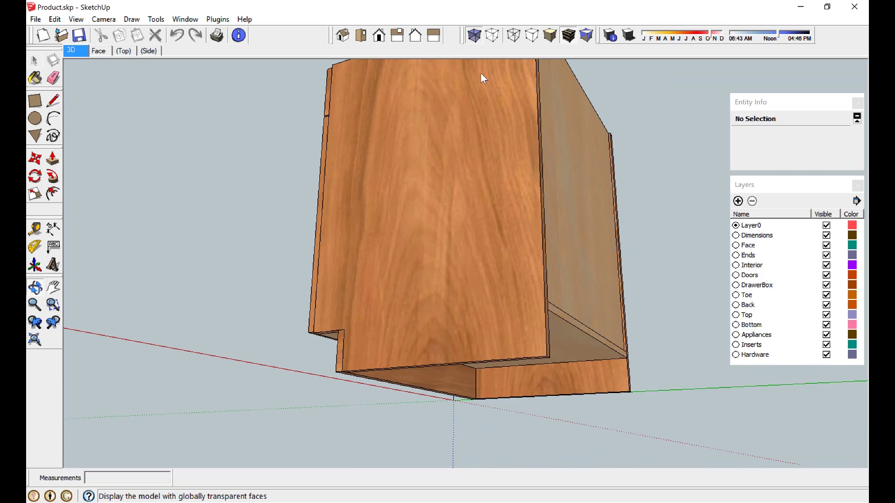
Step: Show the cabinet in X-ray mode, inspect its construction from several angles, and close the SketchUp model without saving
{"action": "left_click", "coordinate": [475, 39]}
{"action": "left_click_drag", "start_coordinate": [544, 322], "coordinate": [567, 381]}
{"action": "left_click_drag", "start_coordinate": [548, 293], "coordinate": [615, 275]}
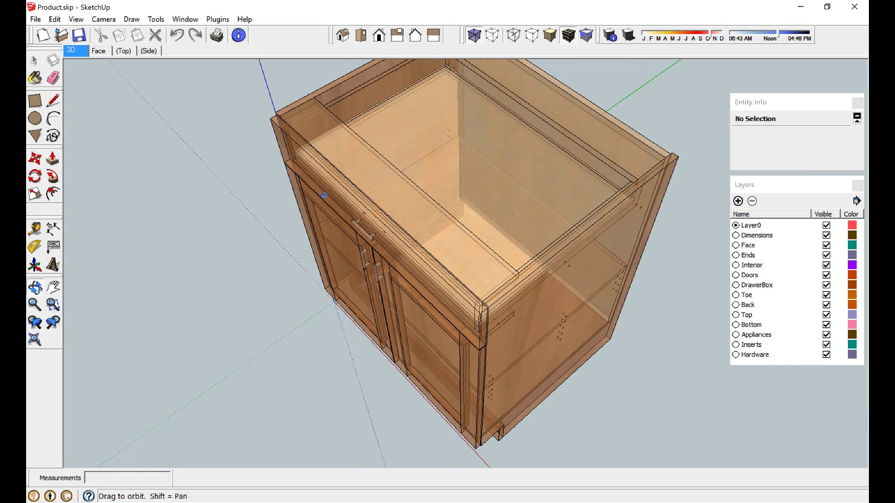
{"action": "left_click_drag", "start_coordinate": [324, 195], "coordinate": [228, 124]}
{"action": "left_click", "coordinate": [855, 7]}
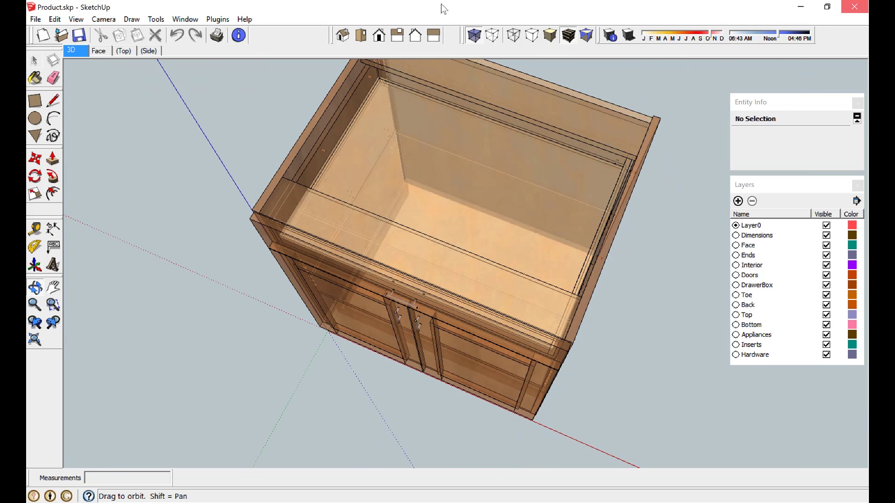
{"action": "left_click", "coordinate": [449, 281]}
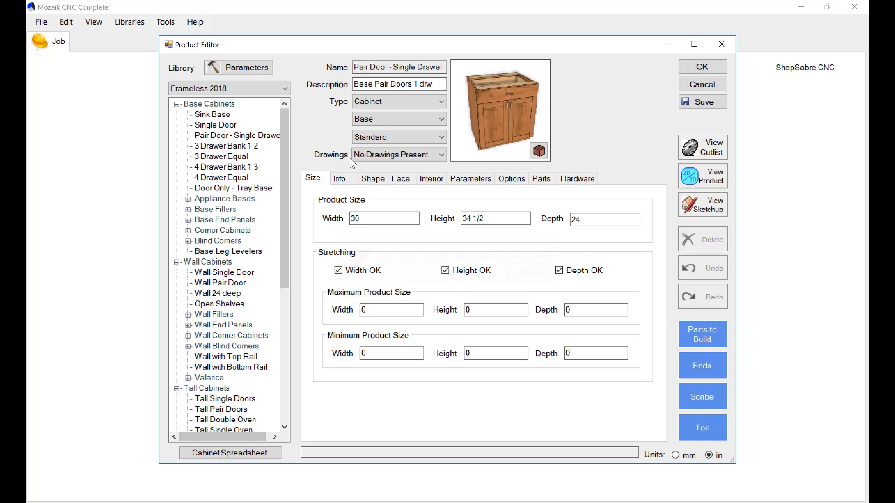
Step: In the library's Dados parameters, set the top-into-ends and bottom-into-ends dado depths to 1/4
{"action": "left_click", "coordinate": [238, 68]}
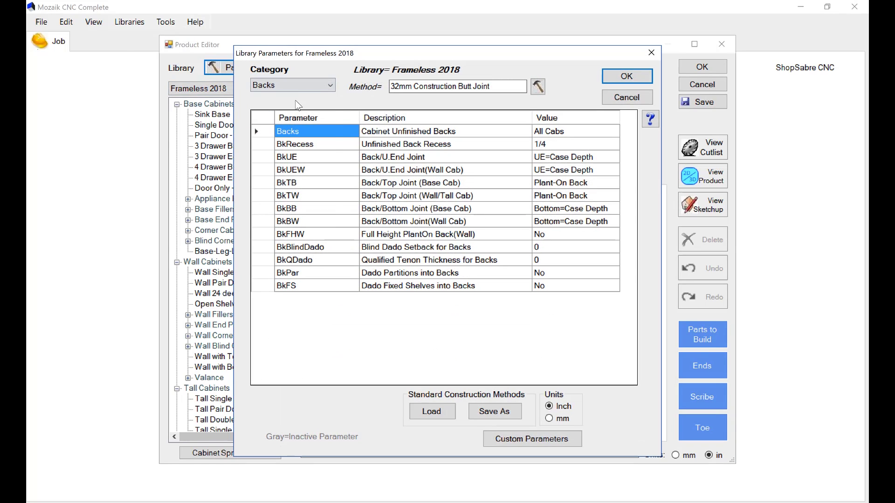
{"action": "left_click", "coordinate": [303, 85]}
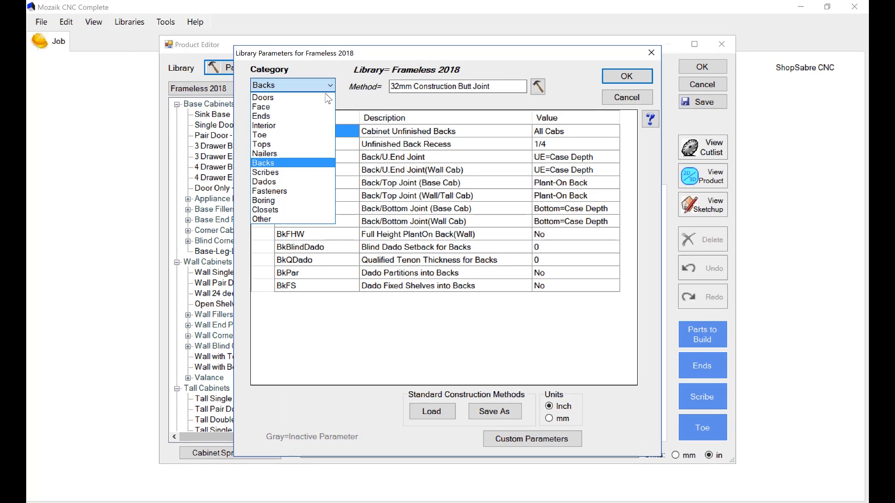
{"action": "left_click", "coordinate": [278, 183]}
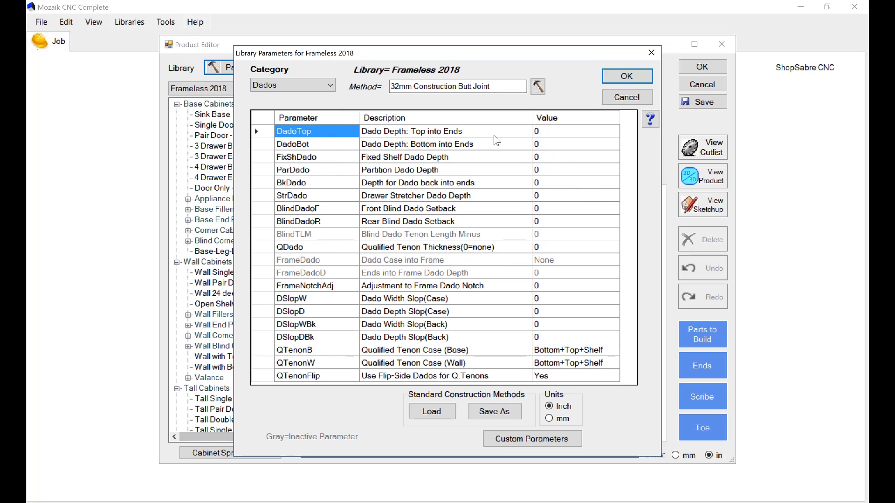
{"action": "left_click", "coordinate": [550, 133]}
{"action": "left_click", "coordinate": [549, 134]}
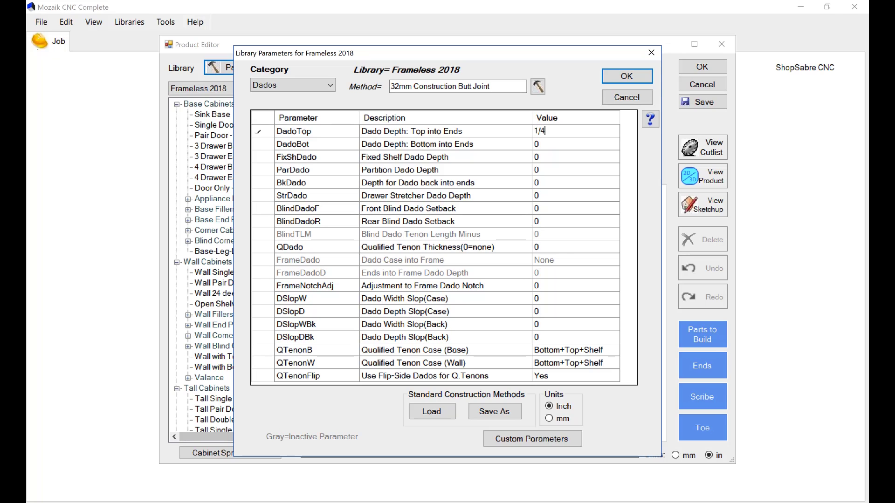
{"action": "type", "text": "1/4"}
{"action": "key", "text": "Return"}
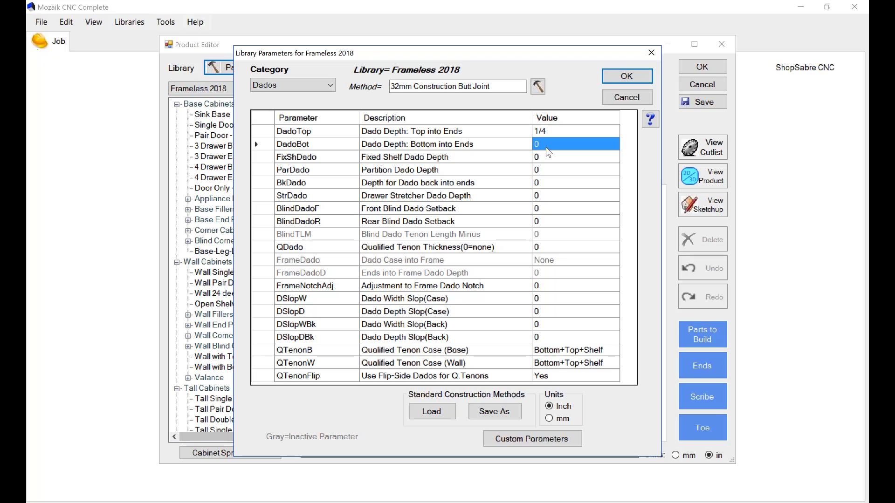
{"action": "type", "text": "1/4"}
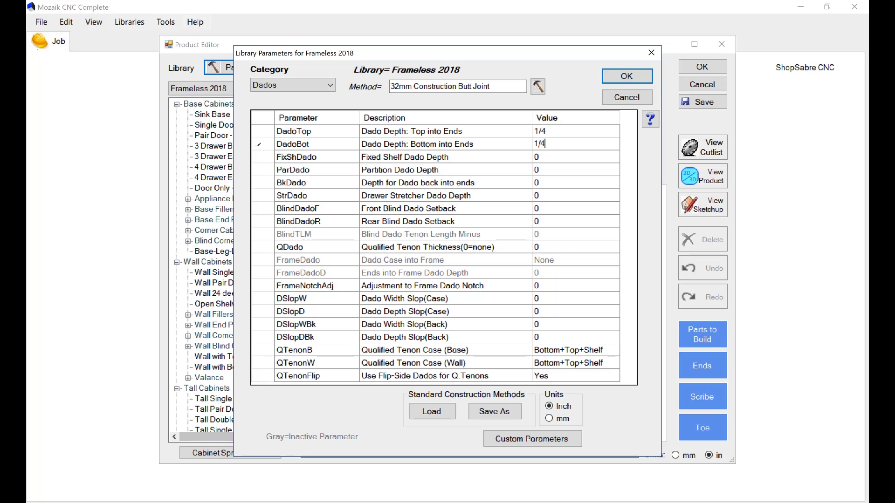
Step: Set the fixed shelf dado depth and the depth for dado back into ends to 1/4, and accept the library parameters
{"action": "left_click", "coordinate": [537, 155]}
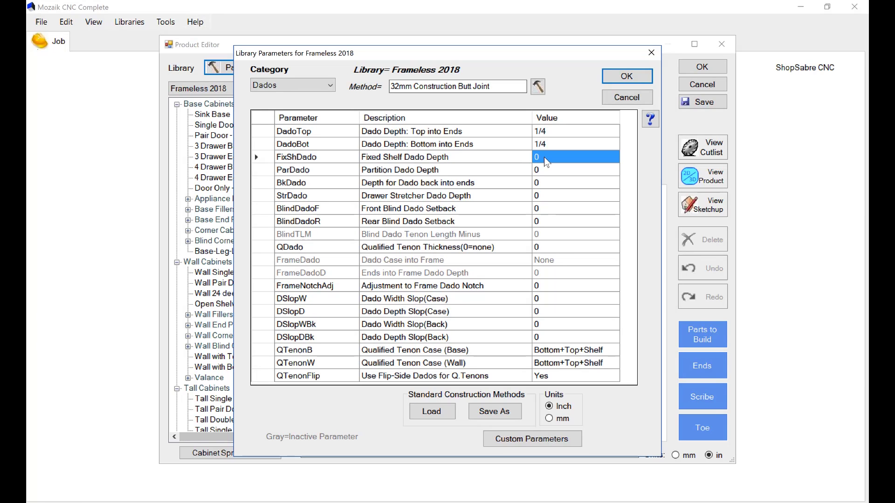
{"action": "type", "text": "1/4"}
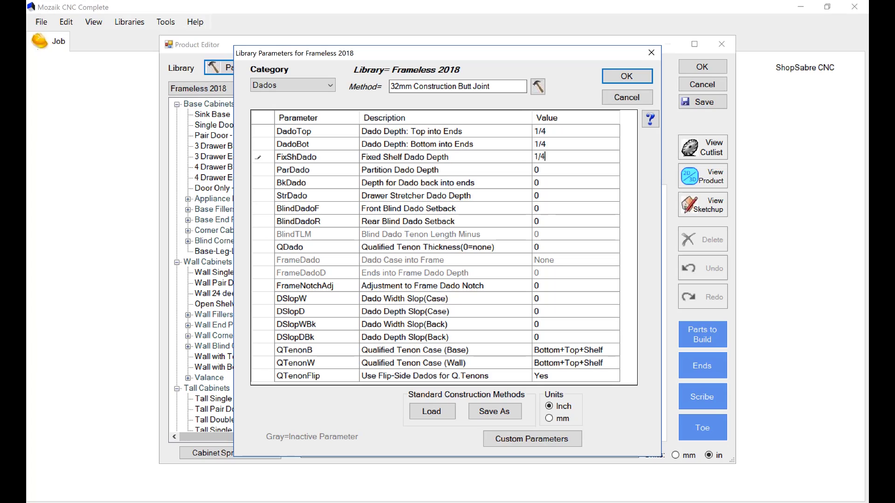
{"action": "left_click", "coordinate": [550, 187]}
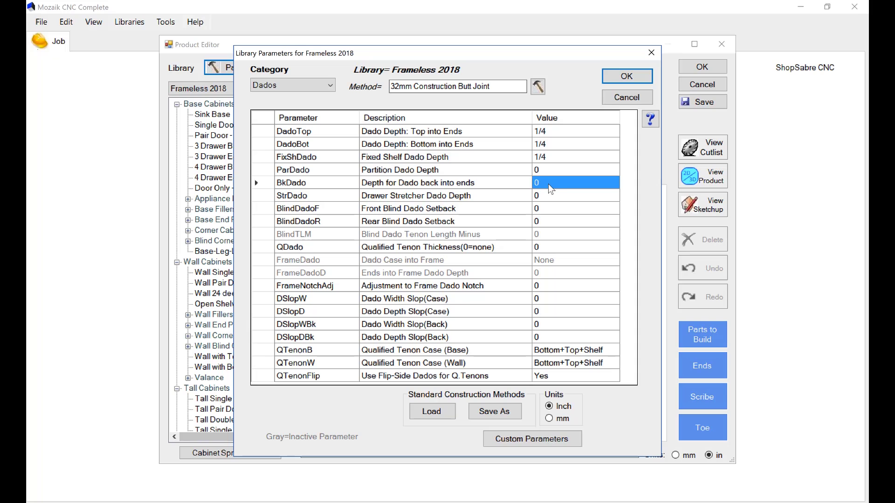
{"action": "type", "text": "1/4"}
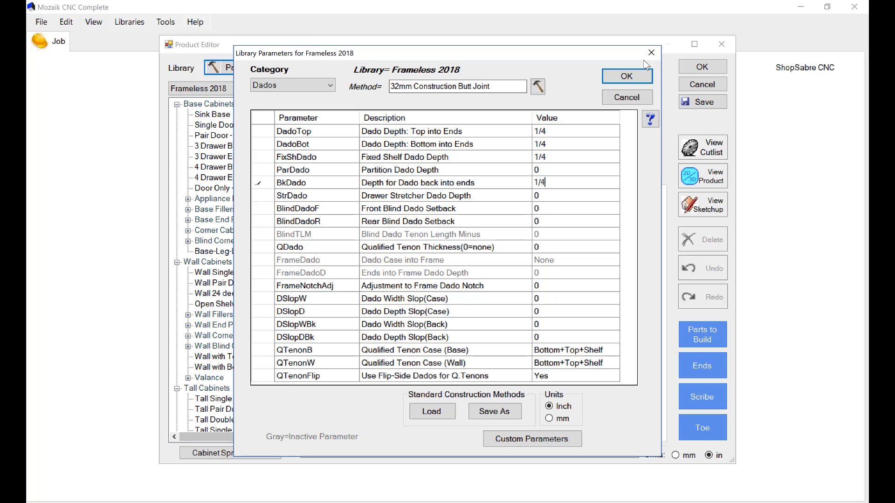
{"action": "left_click", "coordinate": [628, 77]}
Step: Generate a high-detail presentation drawing in SketchUp, inspect the dado joints in X-ray mode from the cabinet's side, and close it without saving
{"action": "left_click", "coordinate": [694, 213]}
{"action": "left_click", "coordinate": [483, 276]}
{"action": "left_click", "coordinate": [517, 224]}
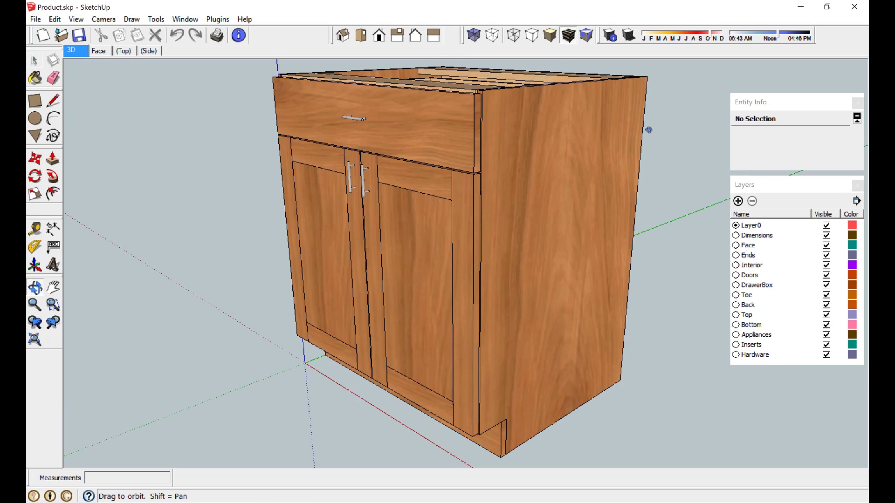
{"action": "left_click_drag", "start_coordinate": [649, 147], "coordinate": [356, 218]}
{"action": "left_click", "coordinate": [474, 35]}
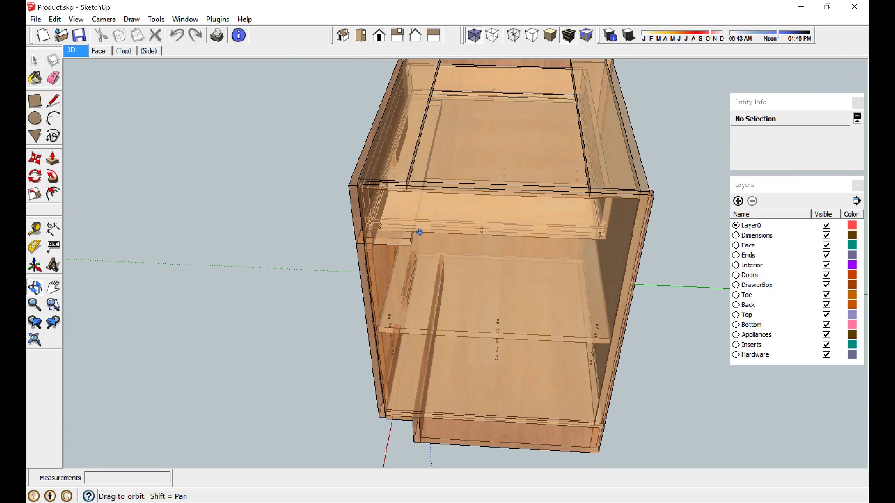
{"action": "left_click_drag", "start_coordinate": [422, 249], "coordinate": [432, 230]}
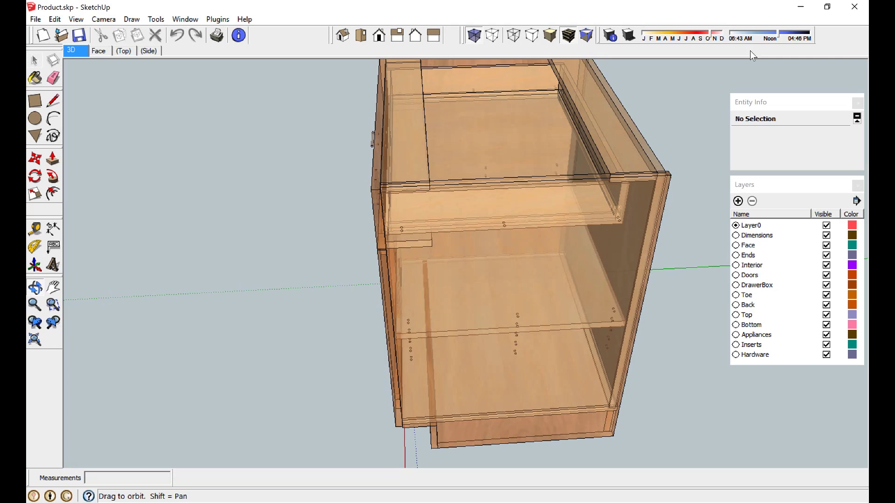
{"action": "left_click", "coordinate": [854, 7]}
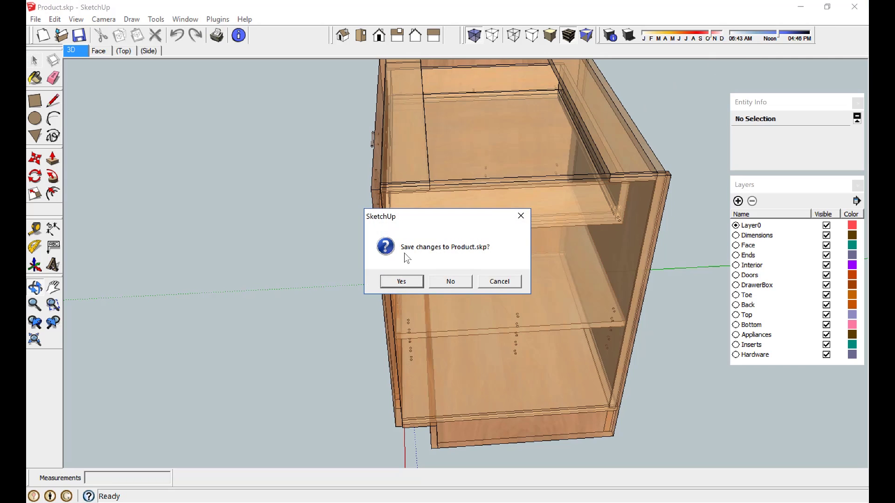
{"action": "left_click", "coordinate": [450, 282]}
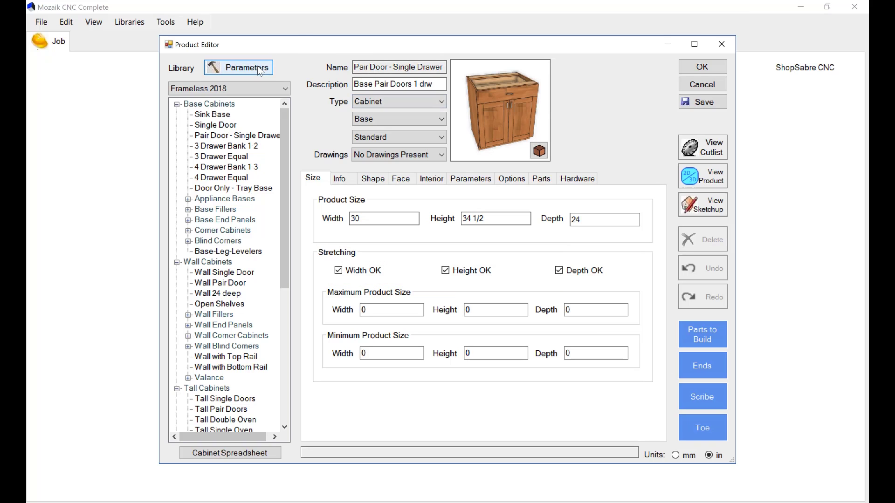
Step: Set the Front Blind Dado Setback to 1 and the Rear Blind Dado Setback to 1.5 in the library's Dados parameters, and accept them
{"action": "left_click", "coordinate": [263, 69]}
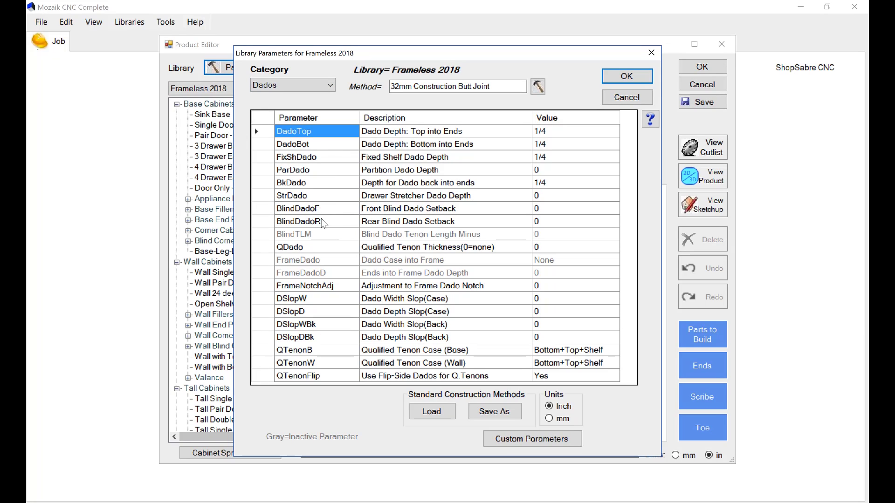
{"action": "left_click", "coordinate": [544, 210]}
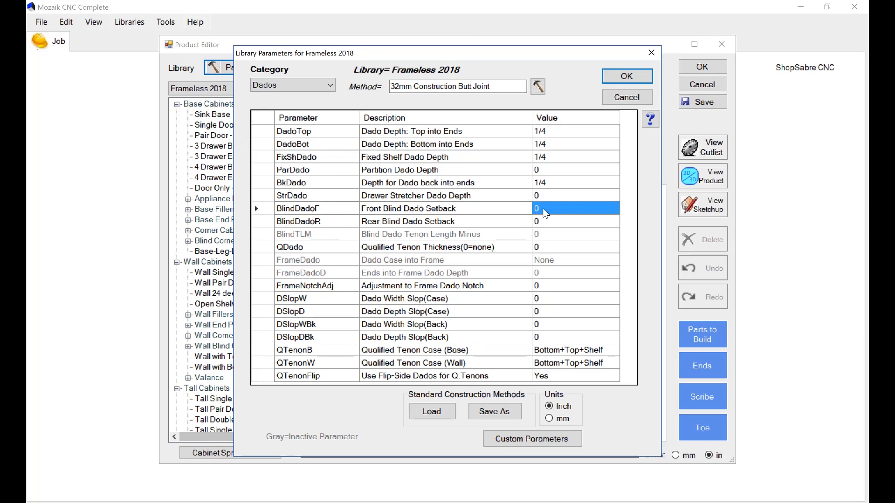
{"action": "type", "text": "1"}
{"action": "left_click", "coordinate": [544, 223]}
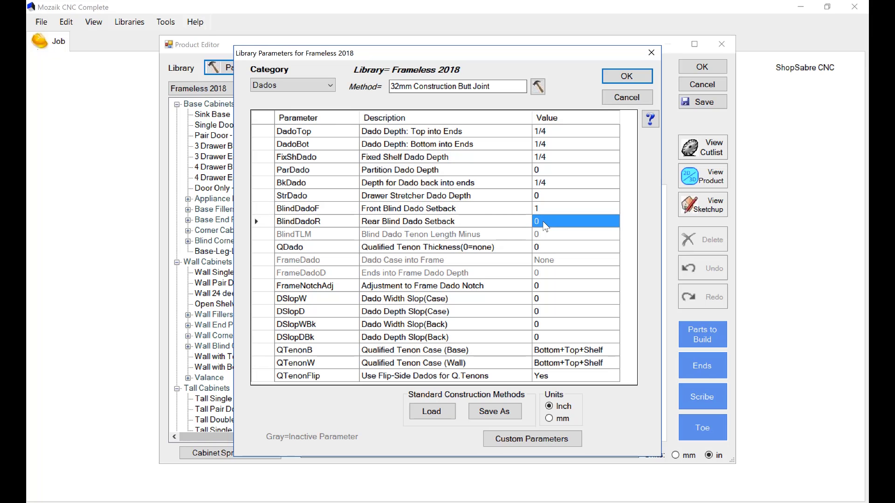
{"action": "type", "text": "1.5"}
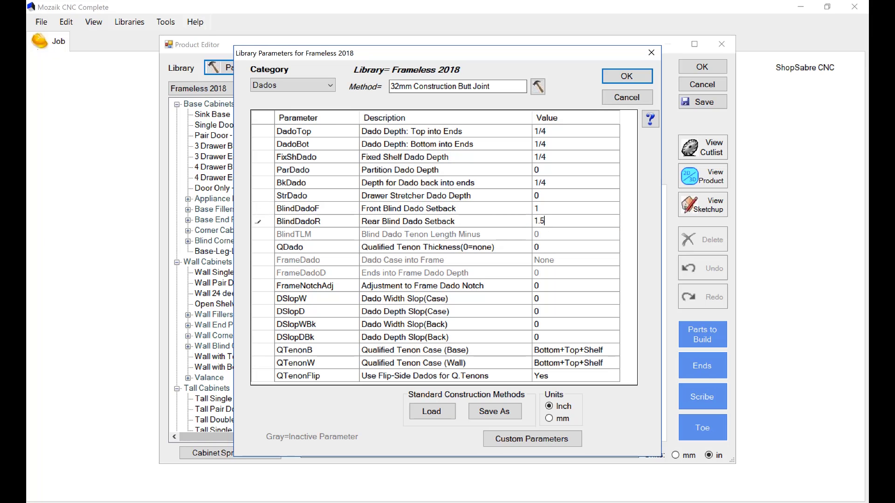
{"action": "left_click", "coordinate": [639, 76]}
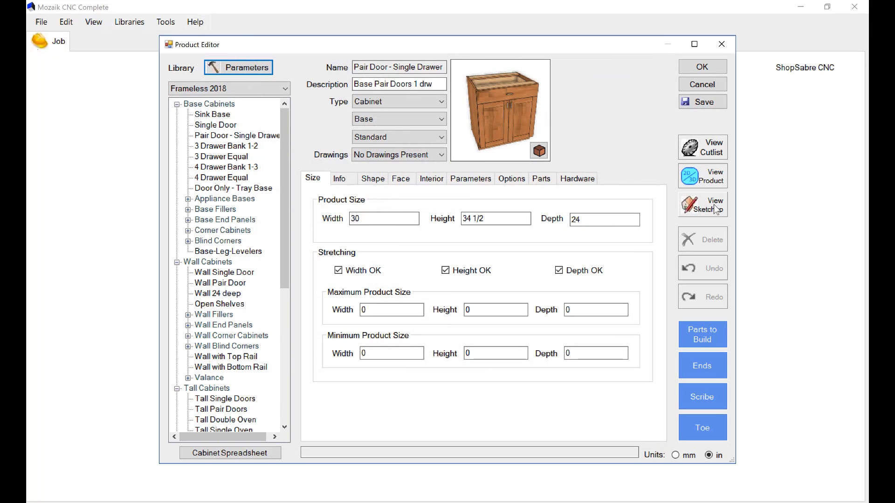
Step: Regenerate the high-detail presentation drawing in SketchUp, inspect the blind dado setbacks in X-ray mode from several angles, and close it without saving
{"action": "left_click", "coordinate": [716, 208]}
{"action": "left_click", "coordinate": [484, 275]}
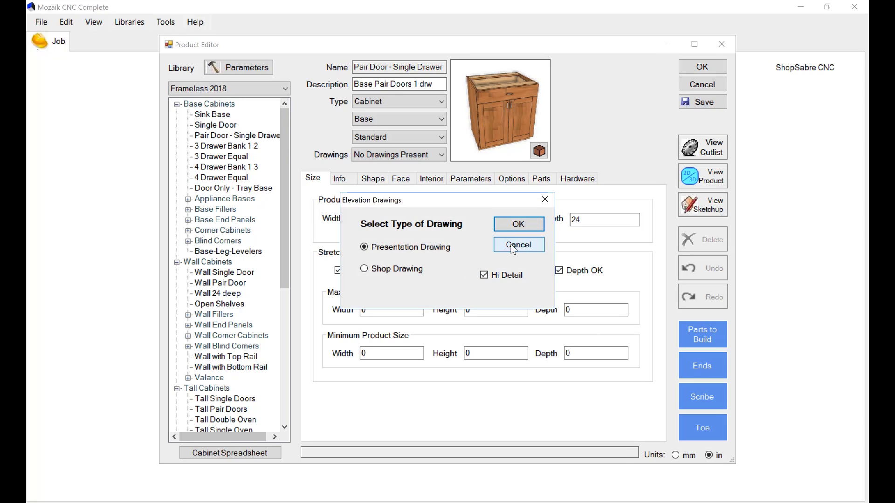
{"action": "key", "text": "Return"}
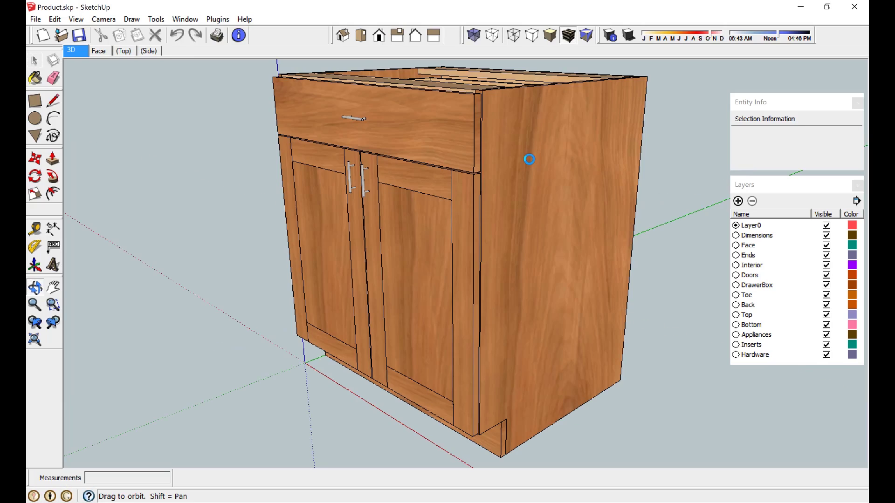
{"action": "left_click", "coordinate": [474, 35]}
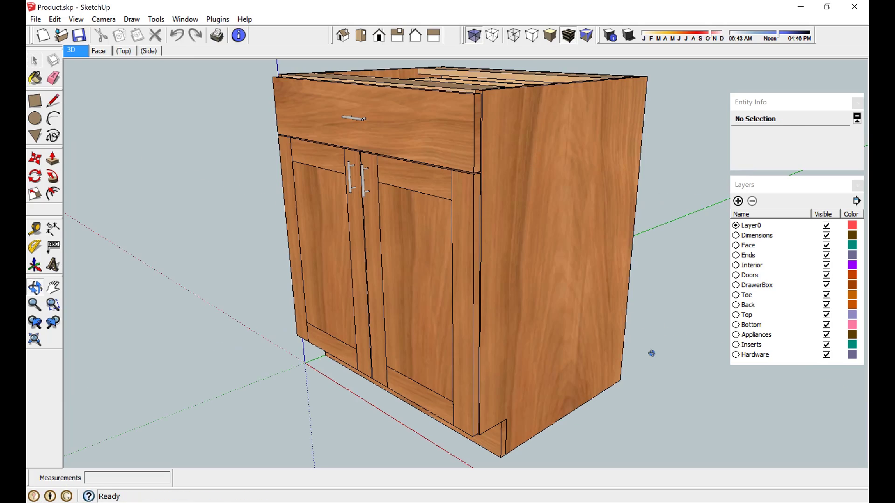
{"action": "left_click_drag", "start_coordinate": [570, 282], "coordinate": [404, 233]}
{"action": "left_click_drag", "start_coordinate": [502, 240], "coordinate": [630, 194]}
{"action": "left_click_drag", "start_coordinate": [505, 266], "coordinate": [466, 309]}
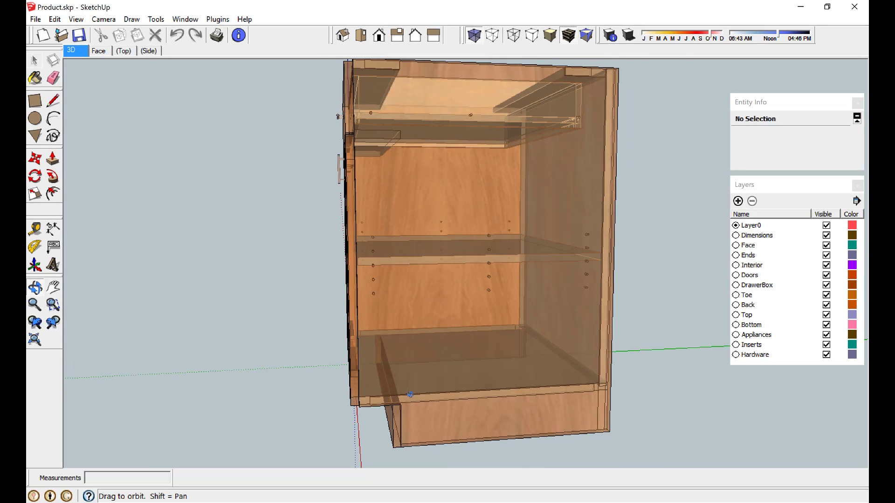
{"action": "left_click_drag", "start_coordinate": [449, 380], "coordinate": [391, 208]}
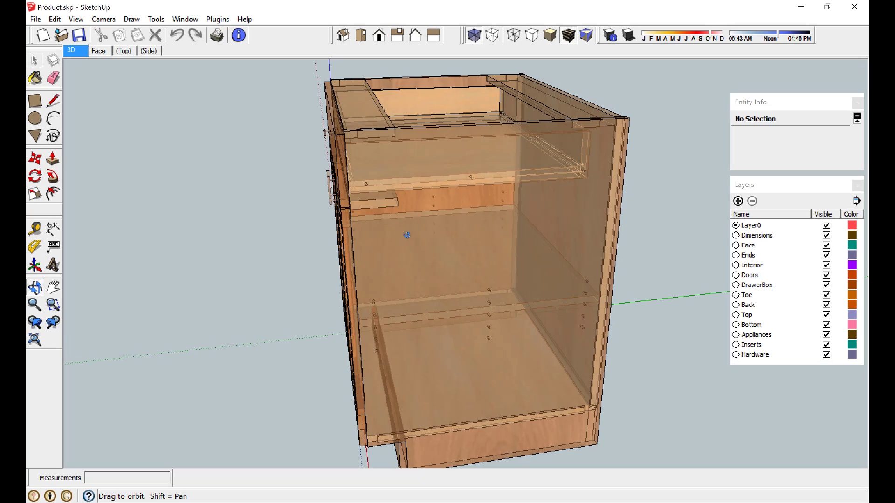
{"action": "left_click_drag", "start_coordinate": [218, 118], "coordinate": [442, 260]}
{"action": "left_click", "coordinate": [854, 7]}
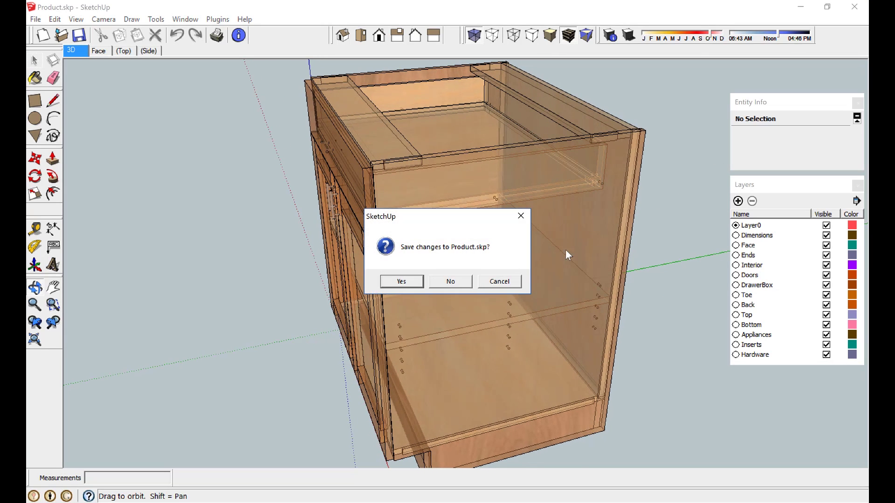
{"action": "left_click", "coordinate": [465, 284]}
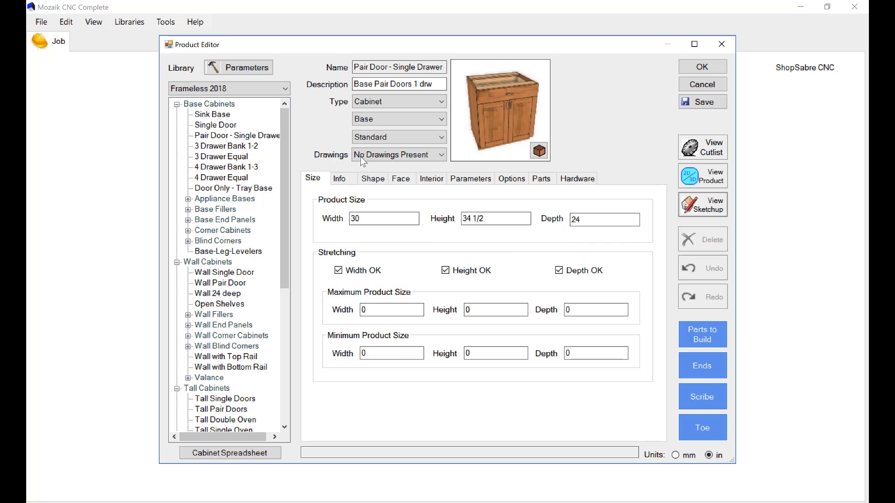
Step: Set the Drawer Stretcher Dado Depth to 1/4 in the library's Dados parameters and accept them
{"action": "left_click", "coordinate": [240, 68]}
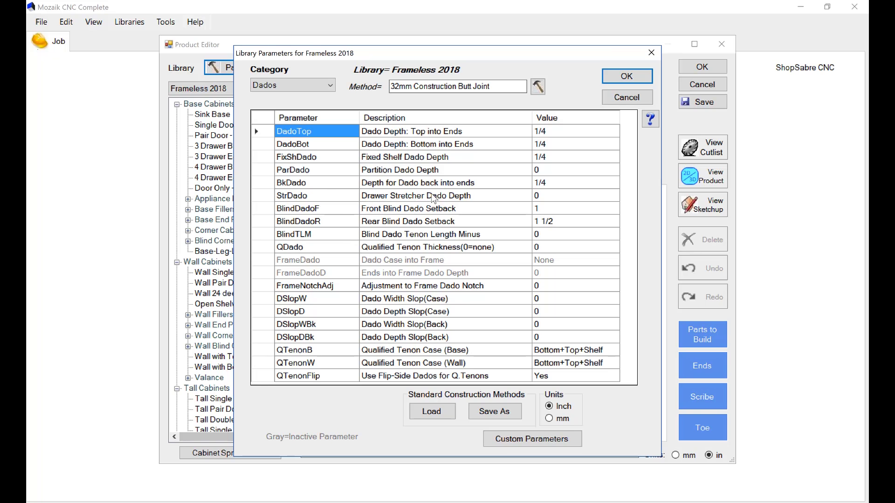
{"action": "left_click", "coordinate": [539, 196]}
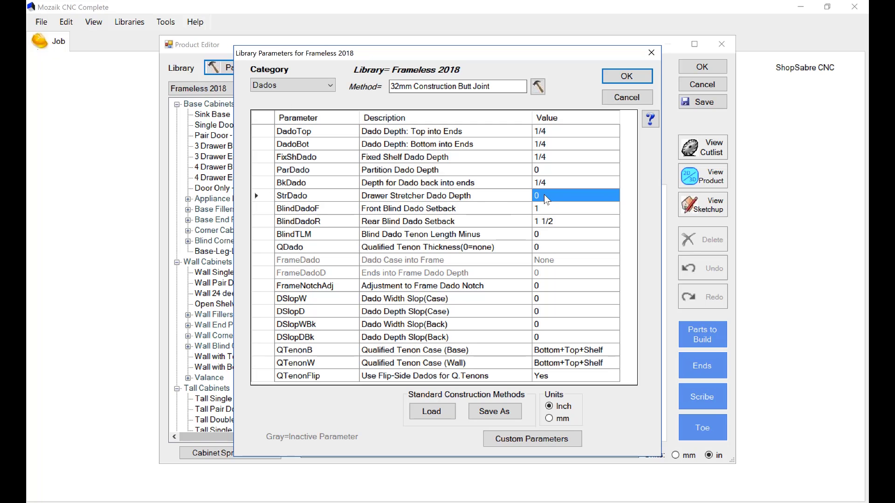
{"action": "type", "text": "."}
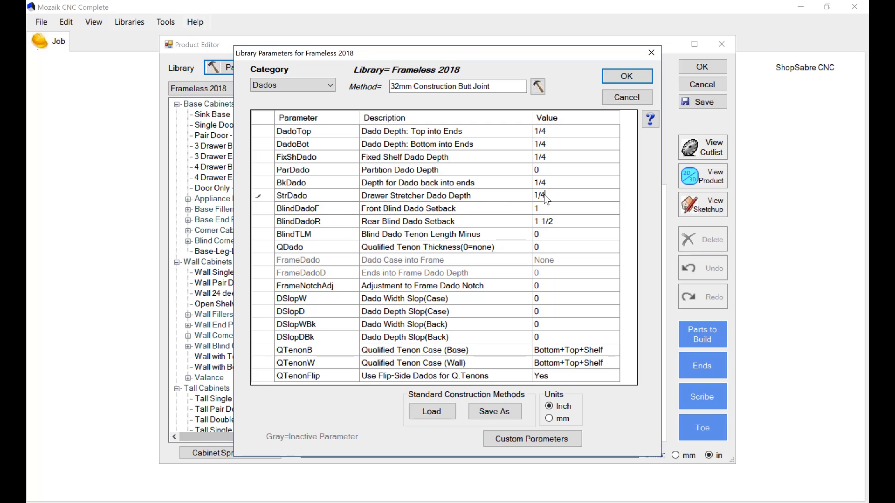
{"action": "left_click", "coordinate": [621, 77]}
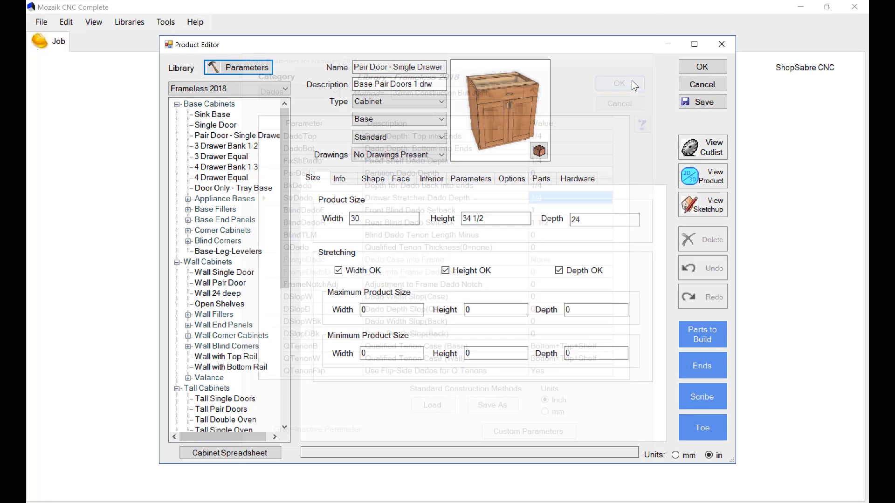
Step: Regenerate the high-detail presentation drawing in SketchUp, inspect the drawer stretcher dado in X-ray mode from the cabinet's side, and close it without saving
{"action": "left_click", "coordinate": [708, 207]}
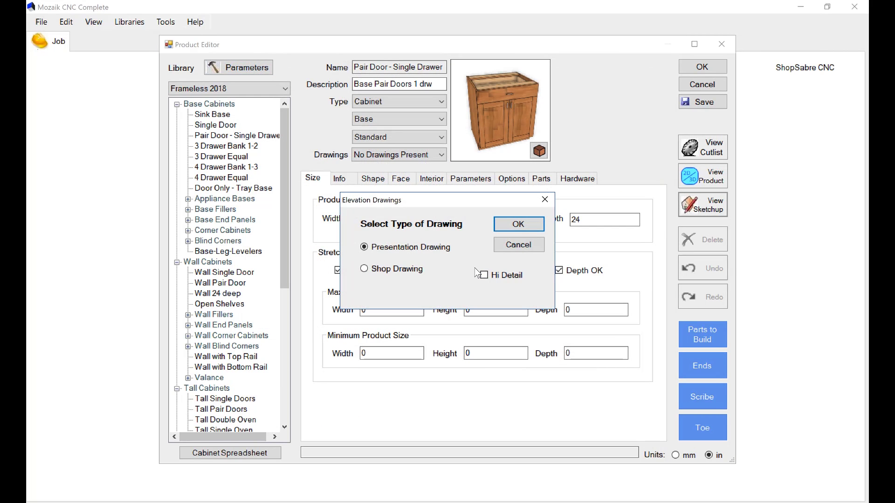
{"action": "left_click", "coordinate": [518, 225]}
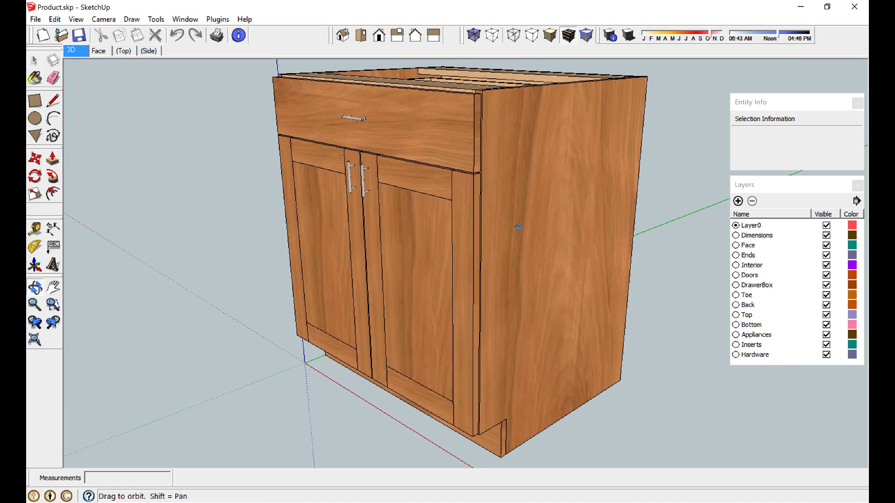
{"action": "mouse_move", "coordinate": [518, 228]}
{"action": "left_mouse_down"}
{"action": "mouse_move", "coordinate": [448, 250]}
{"action": "mouse_move", "coordinate": [474, 73]}
{"action": "left_mouse_up"}
{"action": "left_click", "coordinate": [474, 36]}
{"action": "left_click_drag", "start_coordinate": [535, 236], "coordinate": [363, 260]}
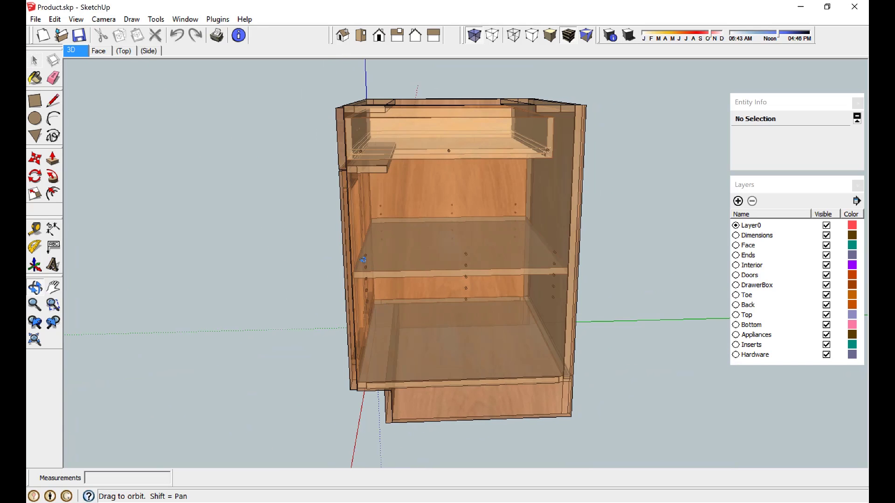
{"action": "left_click_drag", "start_coordinate": [502, 298], "coordinate": [409, 310]}
{"action": "left_click", "coordinate": [854, 7]}
{"action": "left_click", "coordinate": [450, 282]}
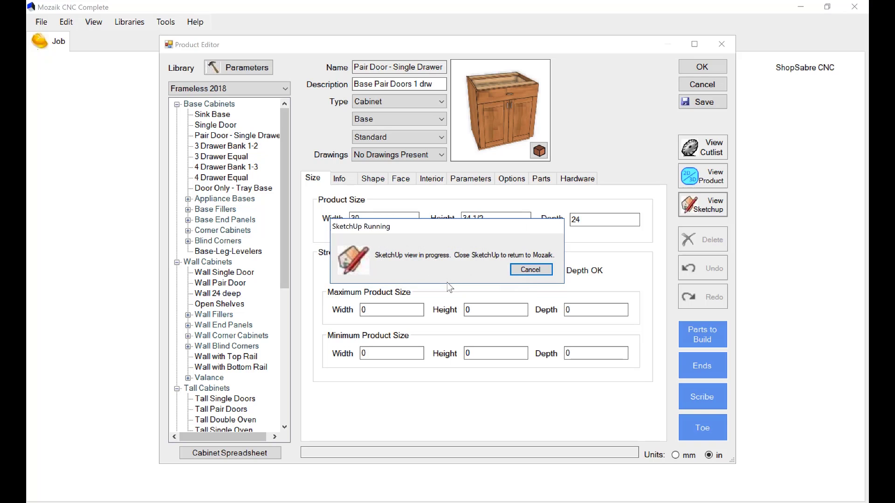
Step: Set the minimum part width that receives a third row of holes to 25 in the library's Boring parameters, and accept it
{"action": "left_click", "coordinate": [232, 70]}
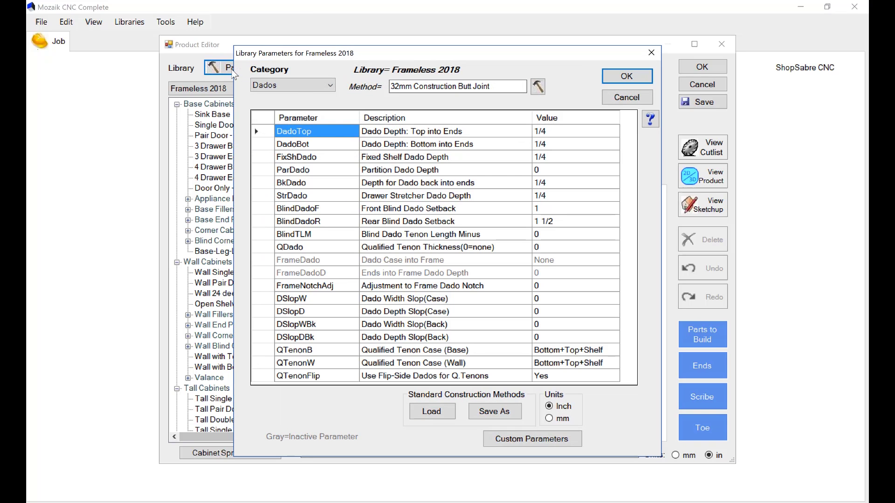
{"action": "left_click", "coordinate": [332, 88]}
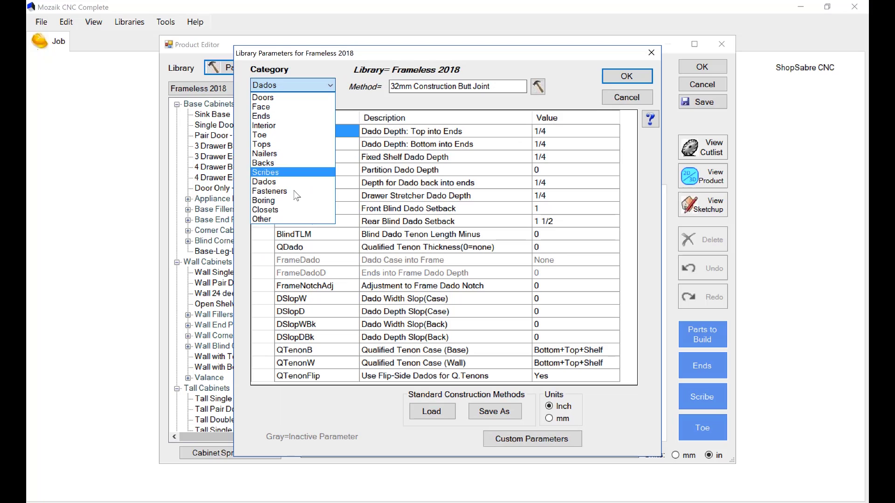
{"action": "left_click", "coordinate": [290, 202]}
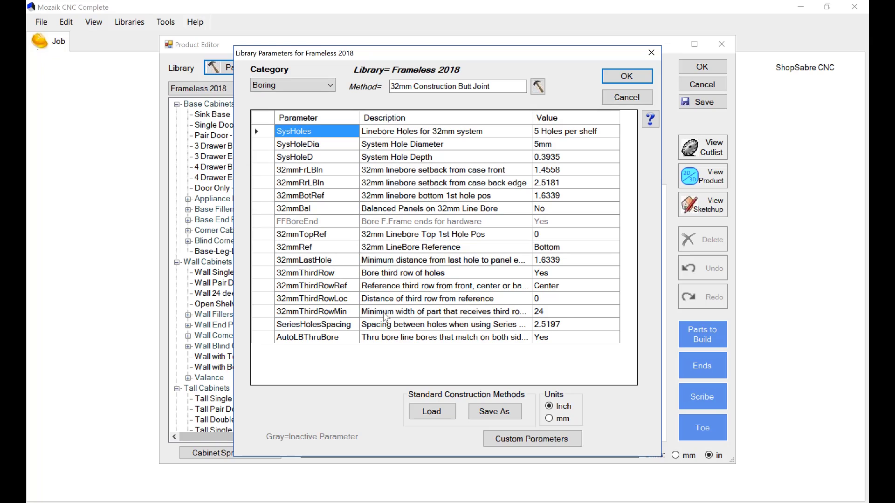
{"action": "left_click", "coordinate": [552, 314]}
{"action": "type", "text": "25"}
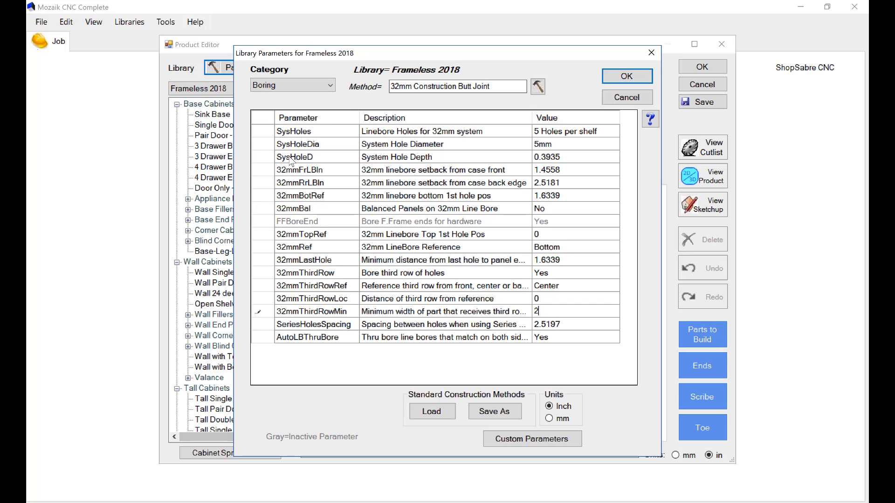
{"action": "left_click", "coordinate": [623, 77]}
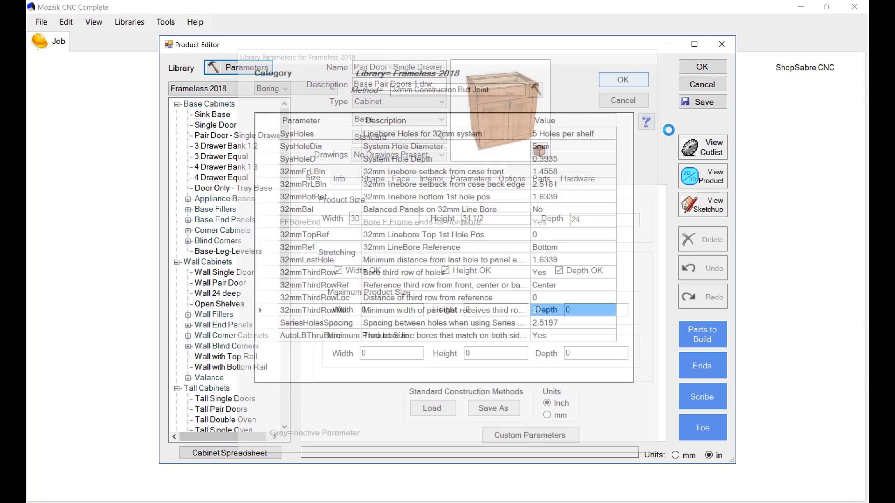
Step: Generate a high-detail presentation drawing in SketchUp, inspect the line-bore rows in X-ray mode from both sides of the cabinet, and close it without saving
{"action": "left_click", "coordinate": [698, 209]}
{"action": "left_click", "coordinate": [484, 275]}
{"action": "left_click", "coordinate": [516, 227]}
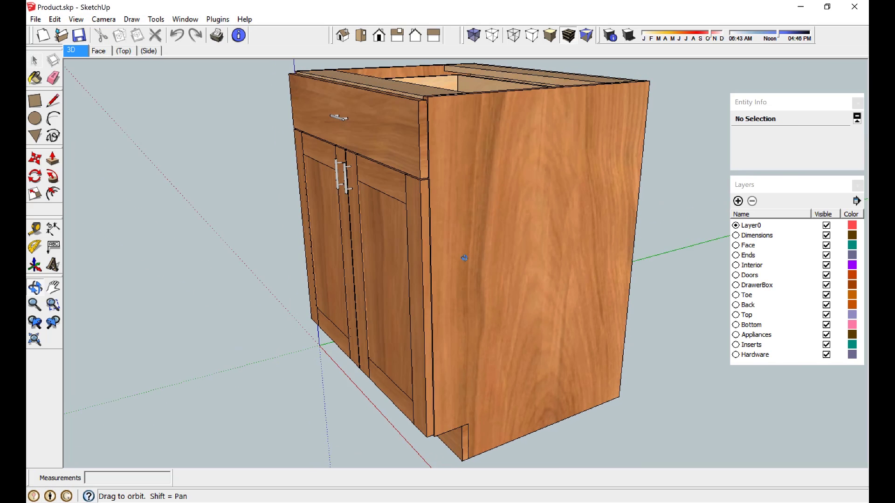
{"action": "left_click", "coordinate": [475, 35]}
{"action": "left_click_drag", "start_coordinate": [514, 270], "coordinate": [330, 231]}
{"action": "left_click_drag", "start_coordinate": [419, 235], "coordinate": [493, 235]}
{"action": "left_click_drag", "start_coordinate": [475, 291], "coordinate": [537, 261]}
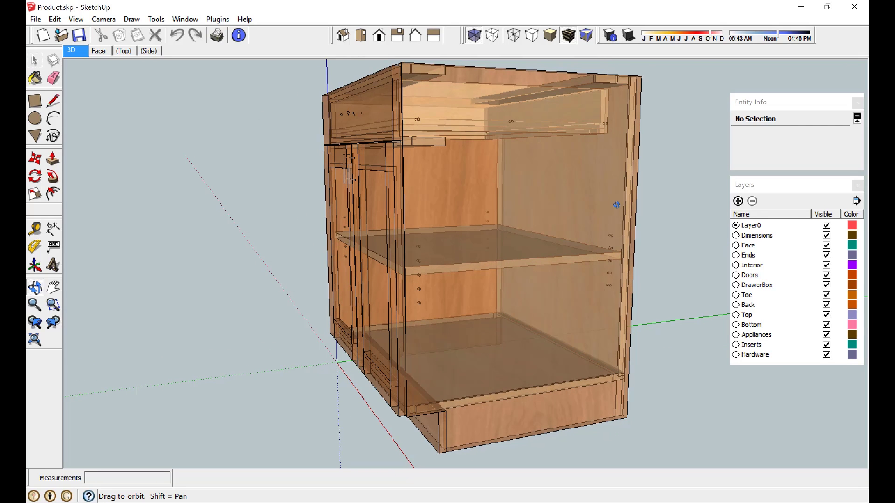
{"action": "left_click_drag", "start_coordinate": [508, 208], "coordinate": [415, 197]}
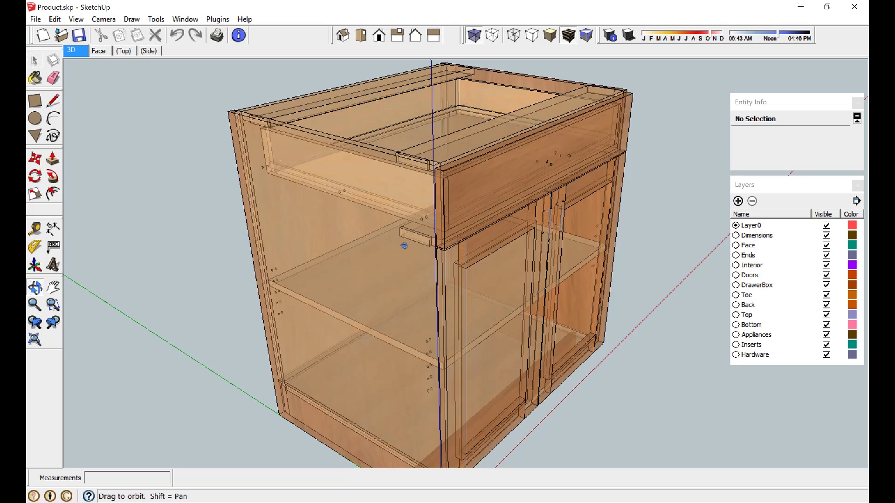
{"action": "left_click_drag", "start_coordinate": [403, 246], "coordinate": [339, 257]}
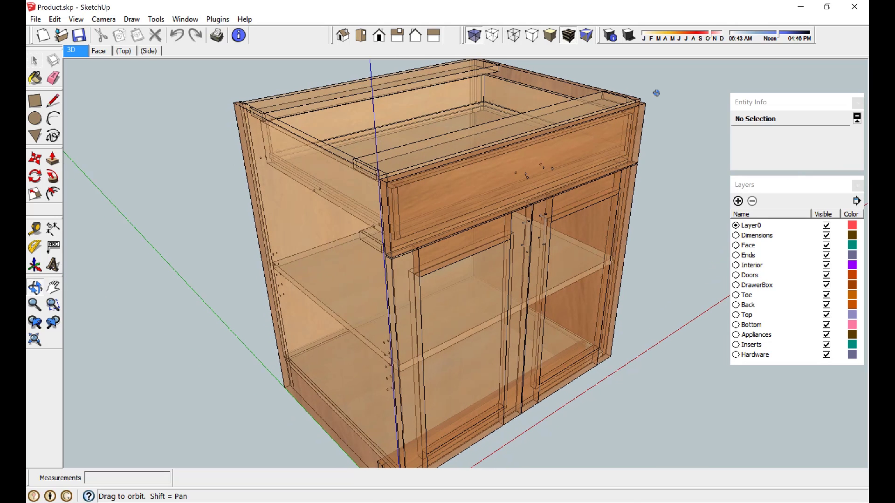
{"action": "left_click", "coordinate": [854, 7]}
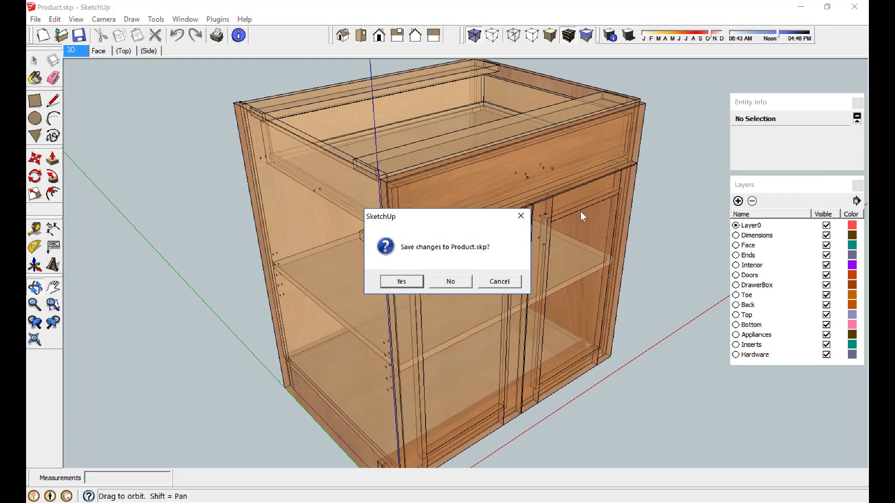
{"action": "left_click", "coordinate": [450, 282]}
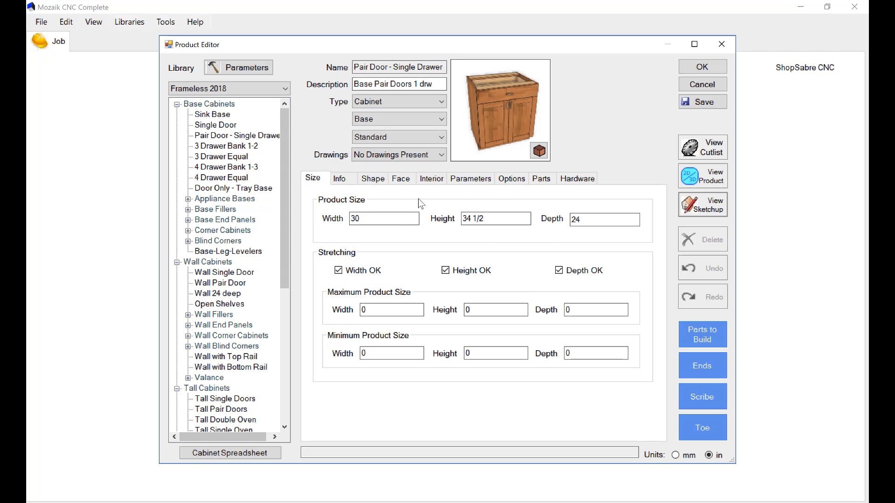
Step: Change the side type of the cabinet's right end to UnFinished End in the product's top shape
{"action": "left_click", "coordinate": [377, 178]}
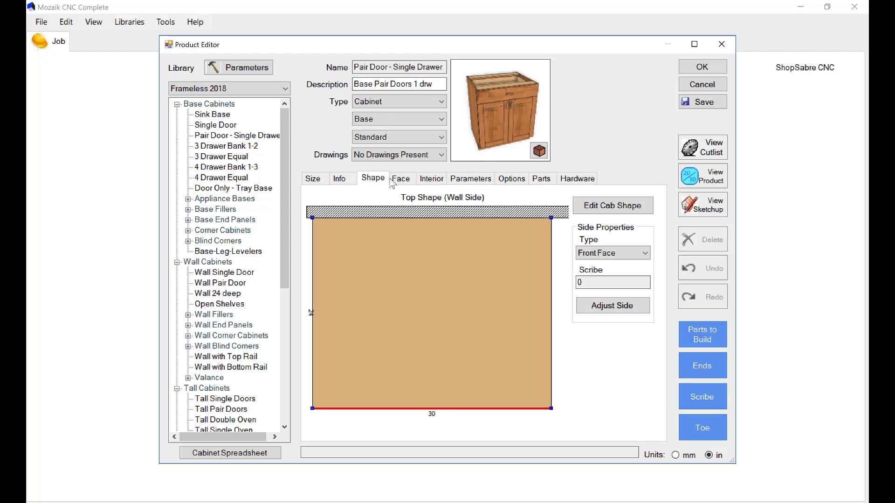
{"action": "left_click", "coordinate": [552, 329]}
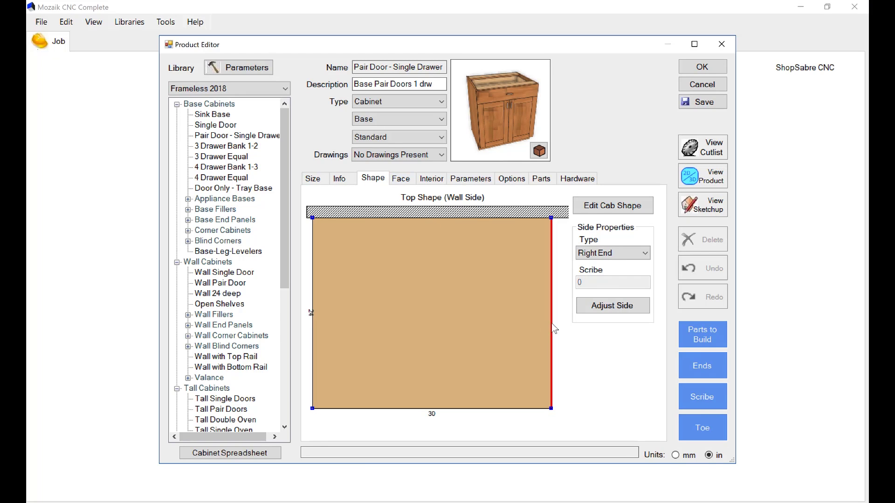
{"action": "left_click", "coordinate": [645, 254]}
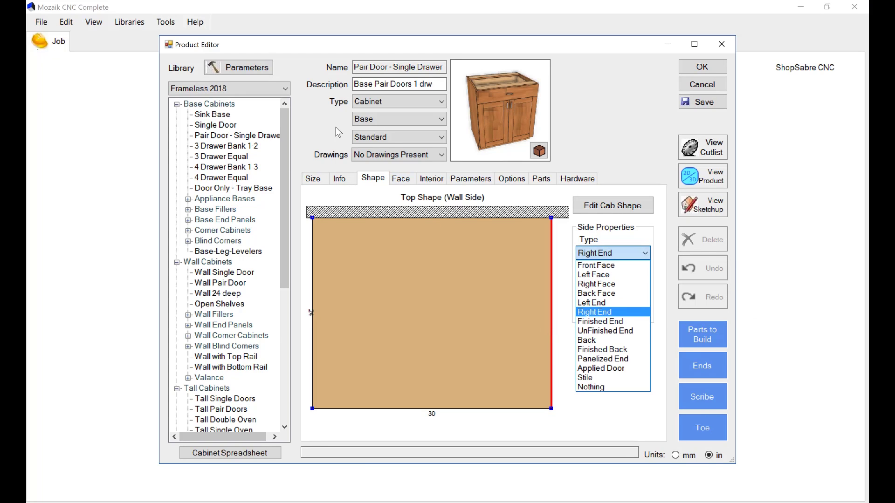
{"action": "left_click", "coordinate": [628, 337]}
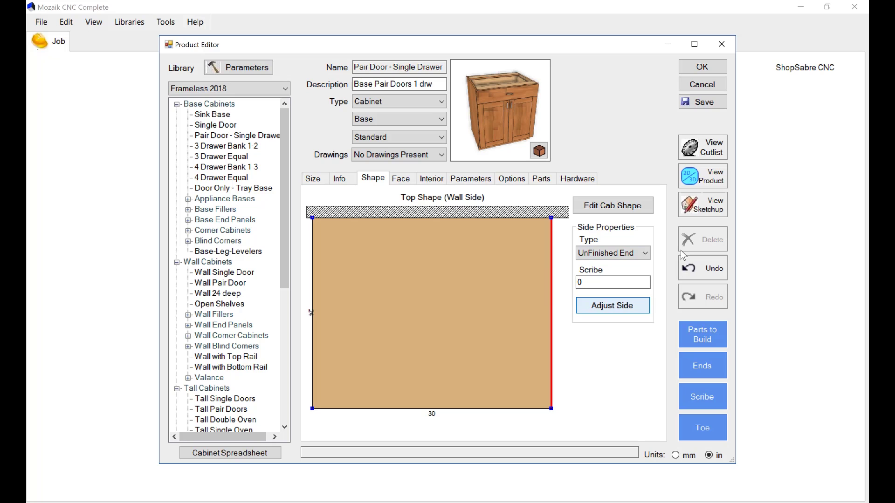
Step: Generate a high-detail SketchUp presentation drawing, inspect the unfinished end's fastener holes and stretcher joints in solid and X-ray views, and close it without saving
{"action": "left_click", "coordinate": [703, 205]}
{"action": "left_click", "coordinate": [484, 275]}
{"action": "left_click", "coordinate": [518, 224]}
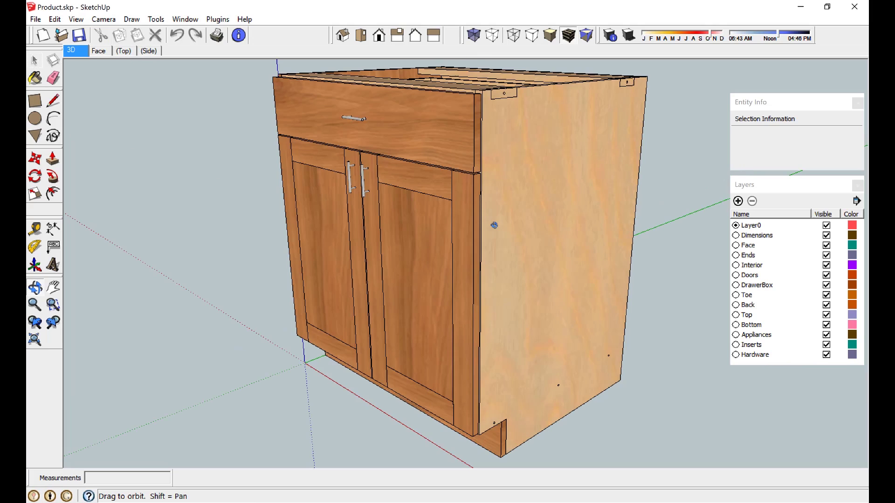
{"action": "left_click_drag", "start_coordinate": [494, 225], "coordinate": [422, 312]}
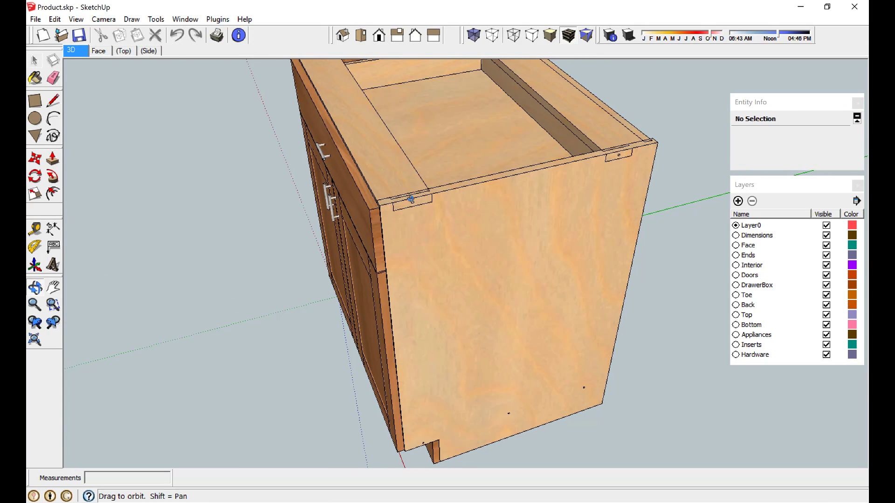
{"action": "left_click_drag", "start_coordinate": [421, 234], "coordinate": [463, 254]}
{"action": "left_click", "coordinate": [473, 34]}
{"action": "left_click_drag", "start_coordinate": [486, 224], "coordinate": [468, 291]}
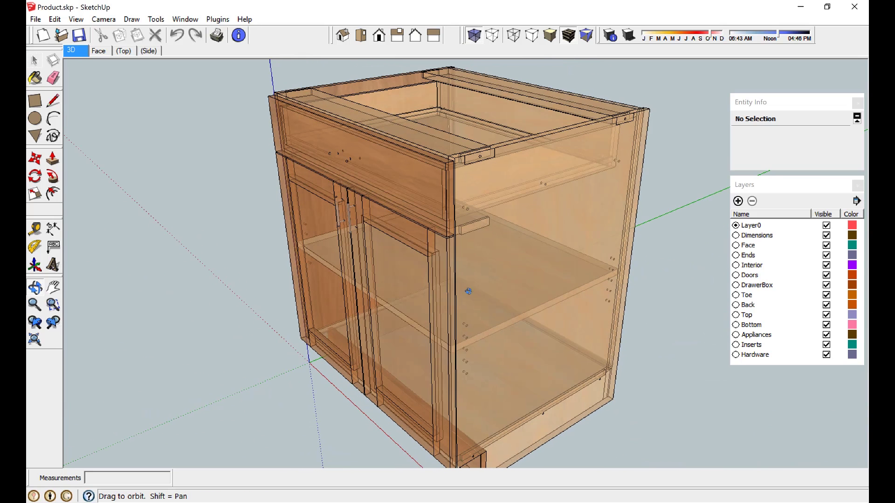
{"action": "left_click", "coordinate": [854, 7]}
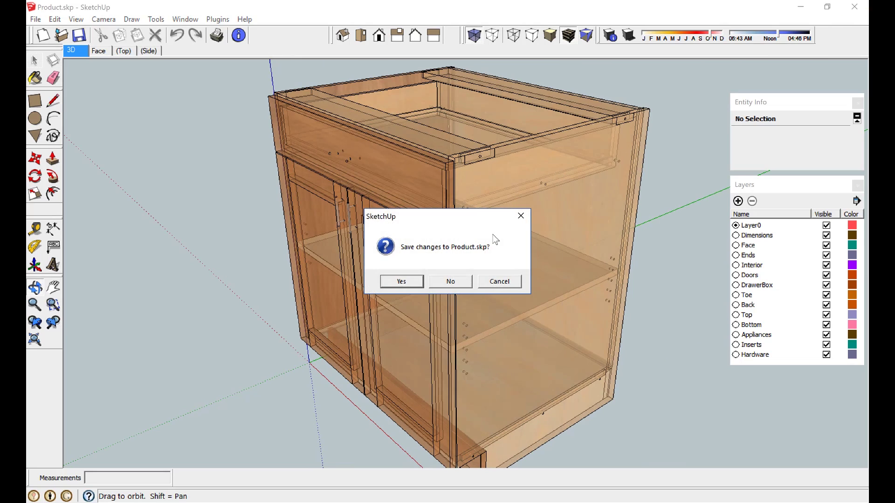
{"action": "left_click", "coordinate": [450, 282]}
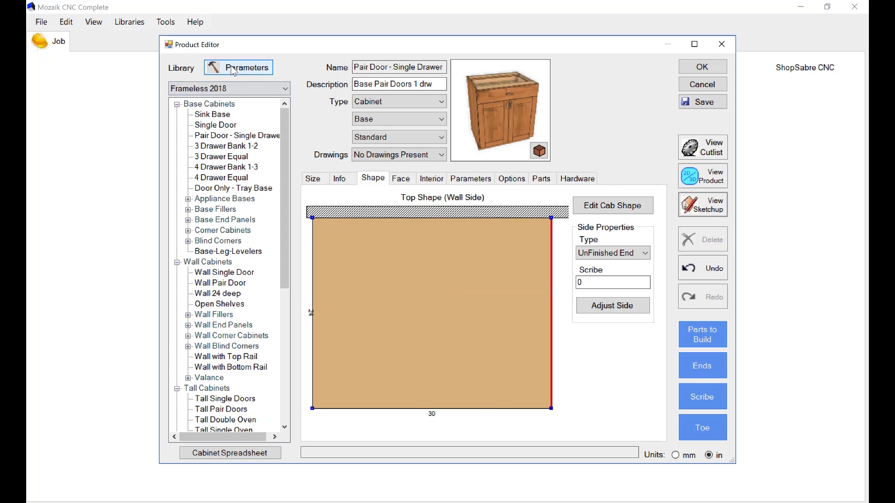
Step: Review the CNC joint fasteners in the library's Fasteners parameters, then accept the parameters and close the Product Editor
{"action": "left_click", "coordinate": [233, 66]}
{"action": "left_click", "coordinate": [285, 86]}
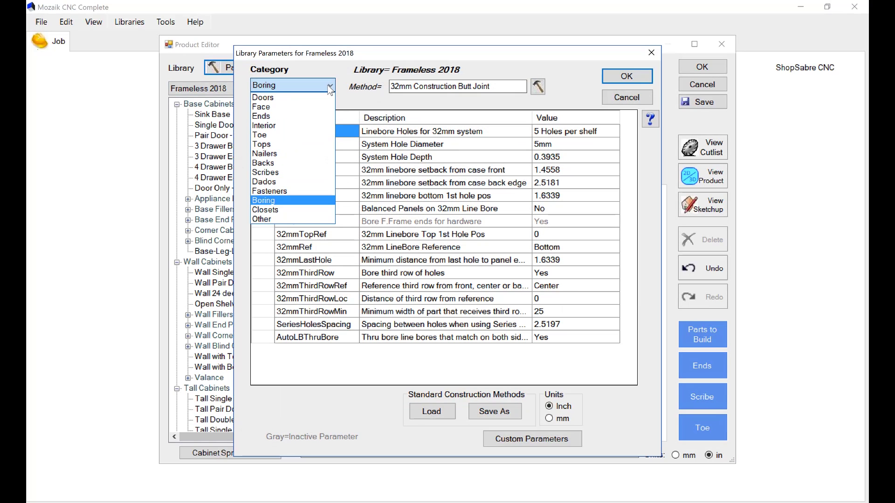
{"action": "left_click", "coordinate": [300, 190]}
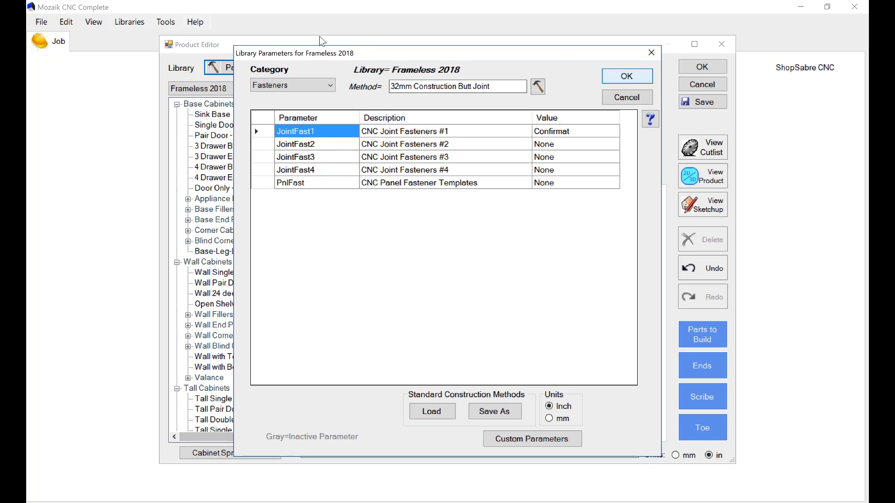
{"action": "left_click", "coordinate": [629, 77]}
{"action": "left_click", "coordinate": [718, 63]}
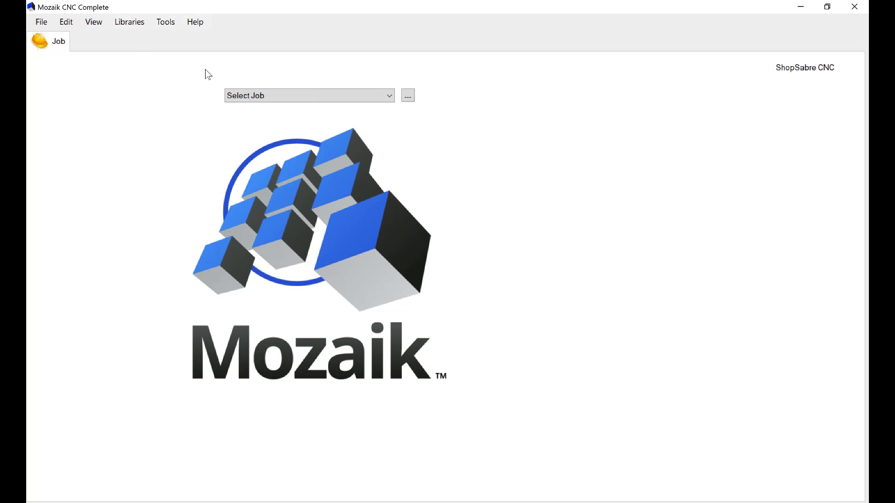
Step: Review the Confirmat joint template in the Hardware Library's fasteners, then accept and close the library
{"action": "left_click", "coordinate": [128, 22]}
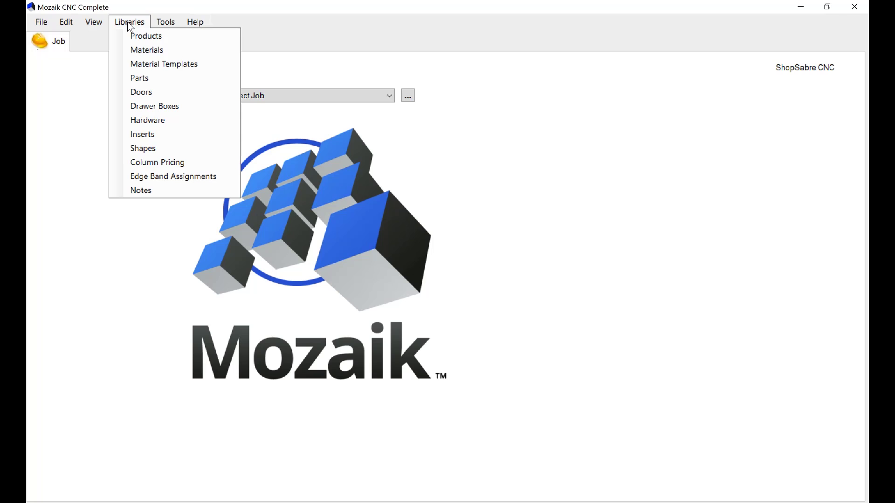
{"action": "left_click", "coordinate": [133, 120]}
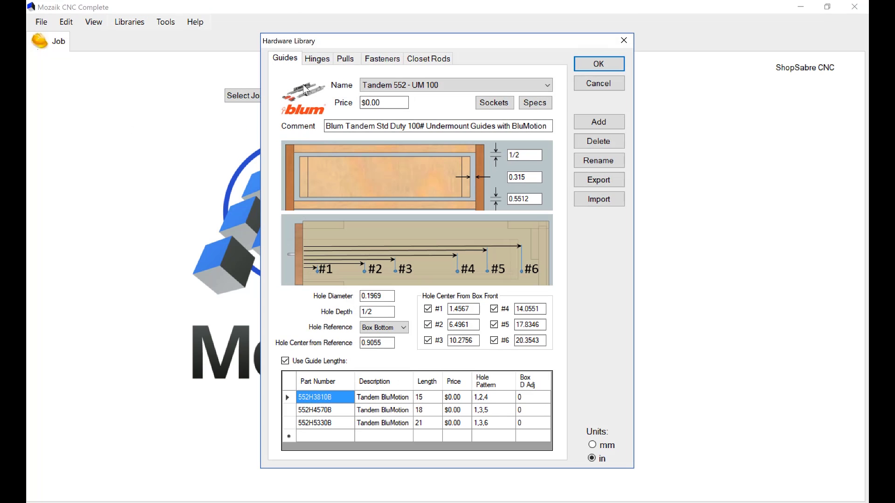
{"action": "left_click", "coordinate": [384, 59]}
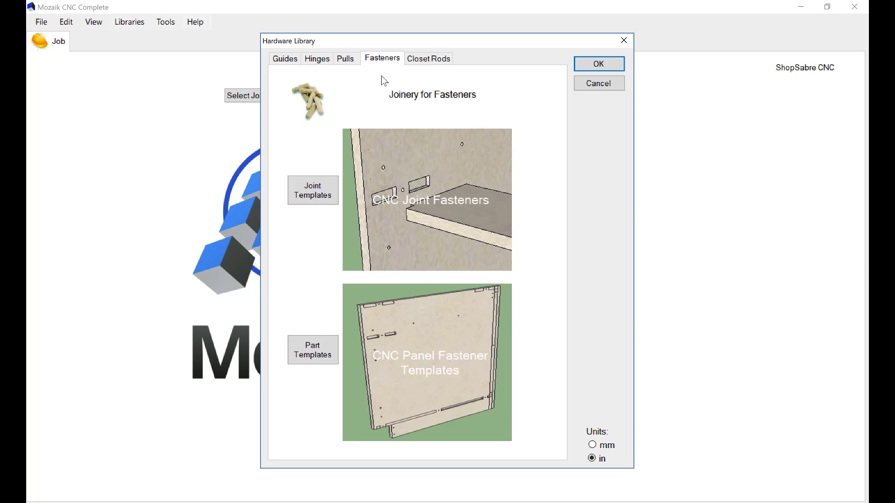
{"action": "left_click", "coordinate": [320, 182]}
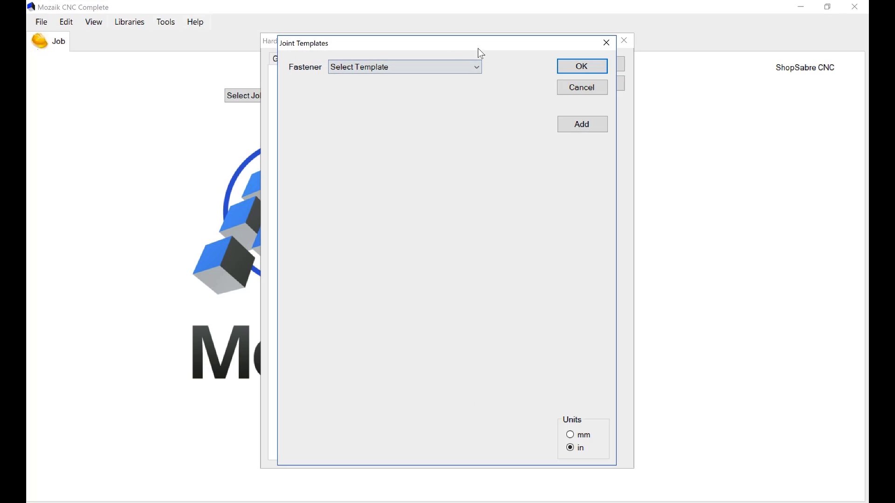
{"action": "left_click", "coordinate": [445, 67]}
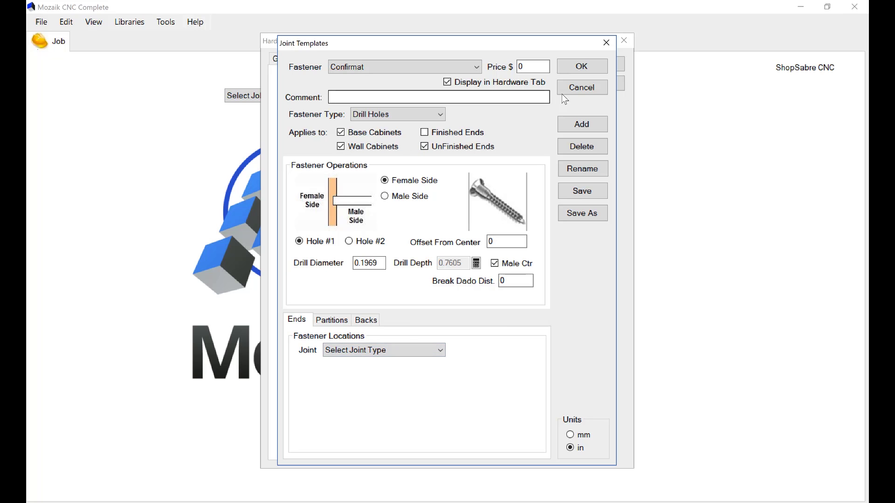
{"action": "left_click", "coordinate": [570, 66]}
{"action": "left_click", "coordinate": [596, 62]}
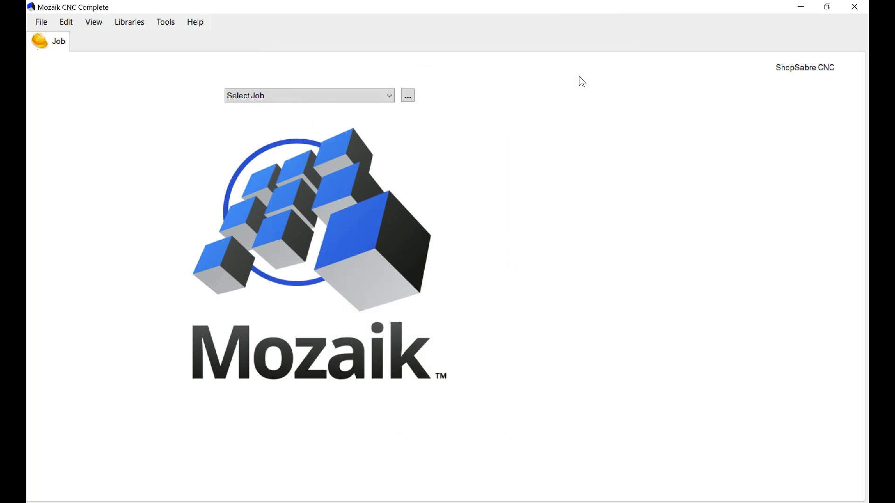
Step: Generate a high-detail SketchUp presentation drawing of the Pair Door - Single Drawer base cabinet in the Frameless 2018 product library
{"action": "left_click", "coordinate": [125, 22]}
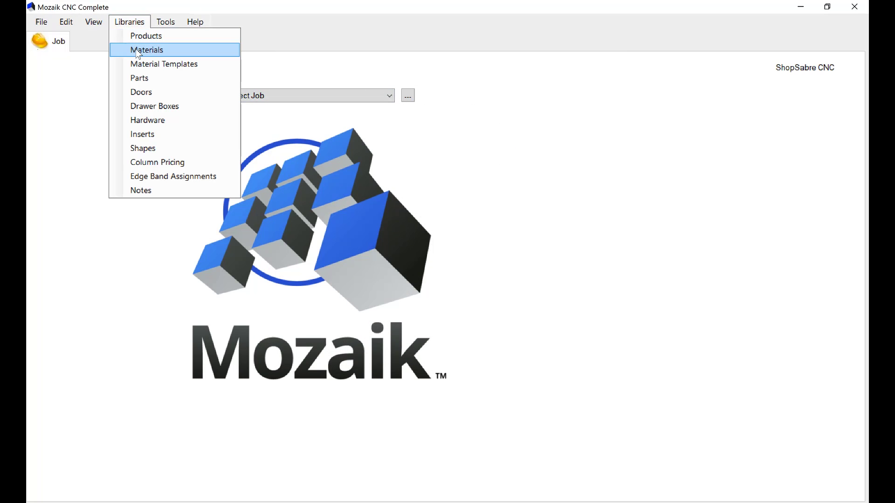
{"action": "left_click", "coordinate": [142, 40]}
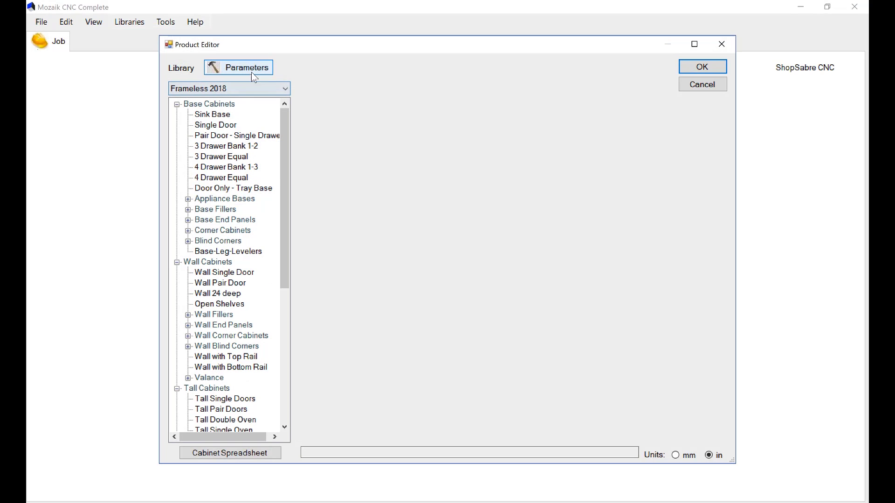
{"action": "left_click", "coordinate": [213, 136]}
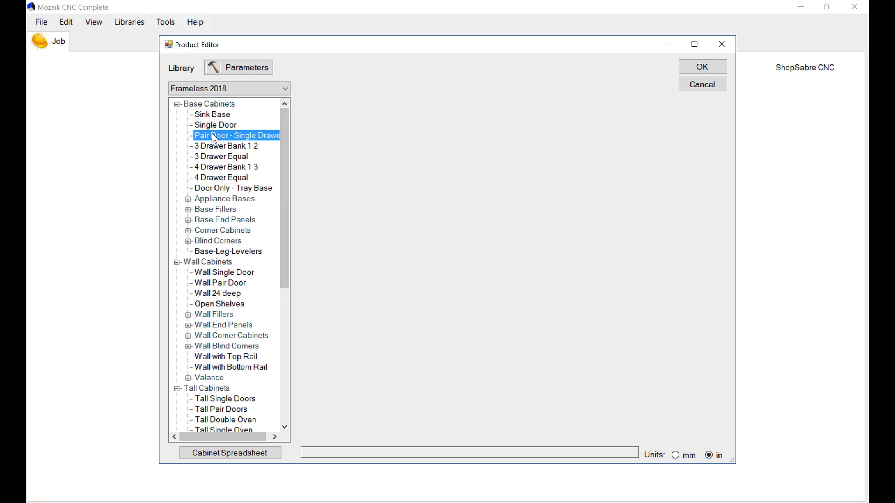
{"action": "left_click", "coordinate": [704, 206]}
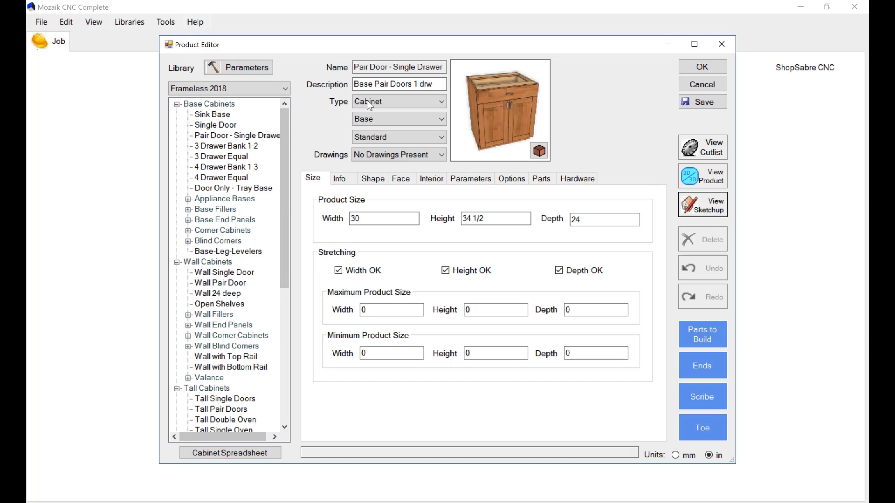
{"action": "left_click", "coordinate": [485, 275]}
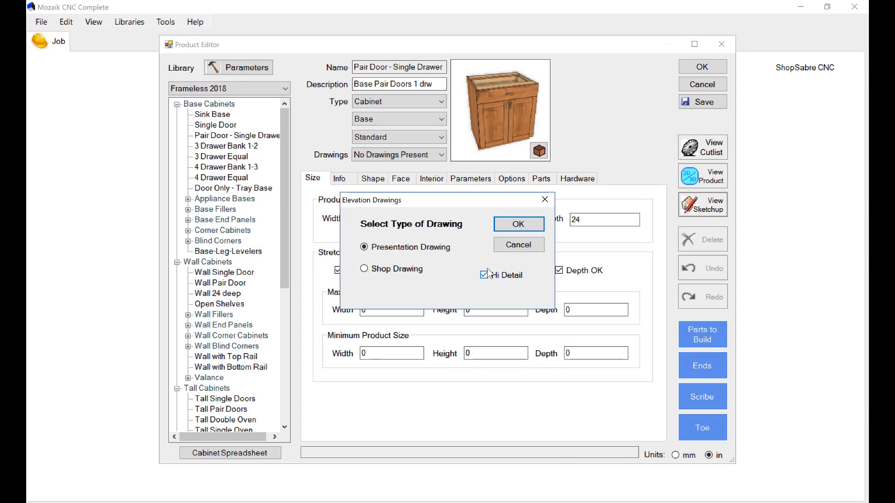
{"action": "left_click", "coordinate": [517, 225]}
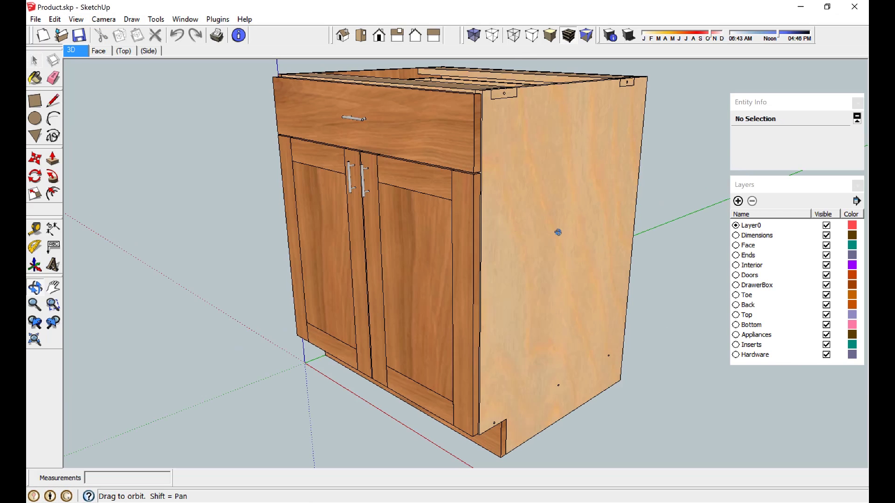
Step: Inspect the cabinet's unfinished end, stretcher joints and interior boring from above and in X-ray view
{"action": "mouse_move", "coordinate": [555, 232]}
{"action": "left_mouse_down"}
{"action": "mouse_move", "coordinate": [491, 207]}
{"action": "mouse_move", "coordinate": [482, 24]}
{"action": "left_mouse_up"}
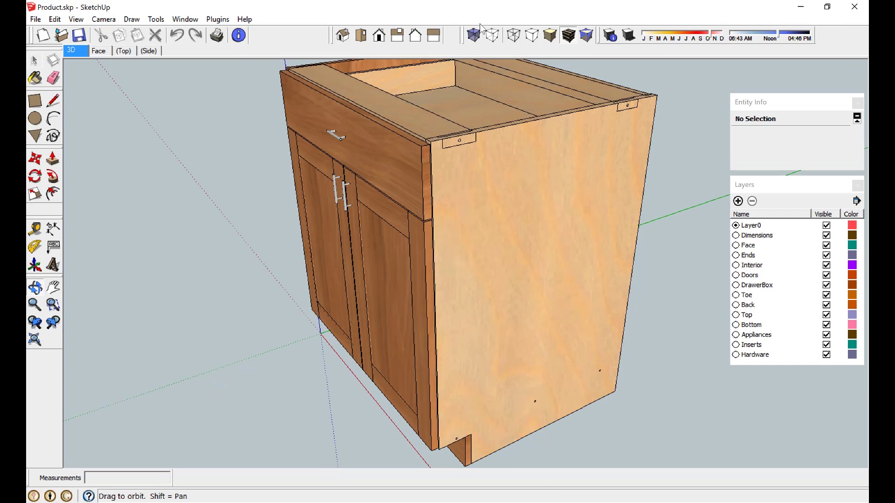
{"action": "left_click", "coordinate": [474, 35]}
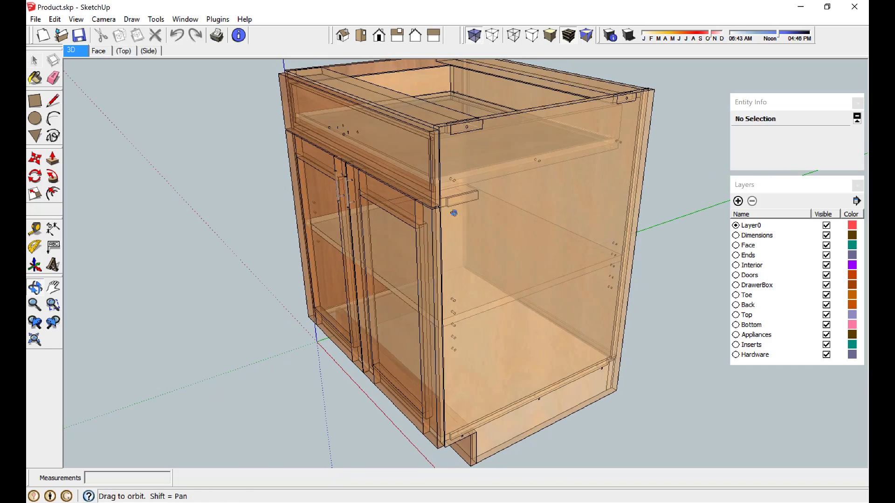
{"action": "left_click_drag", "start_coordinate": [460, 169], "coordinate": [448, 268]}
{"action": "scroll", "coordinate": [448, 268], "scroll_direction": "down", "scroll_amount": 3}
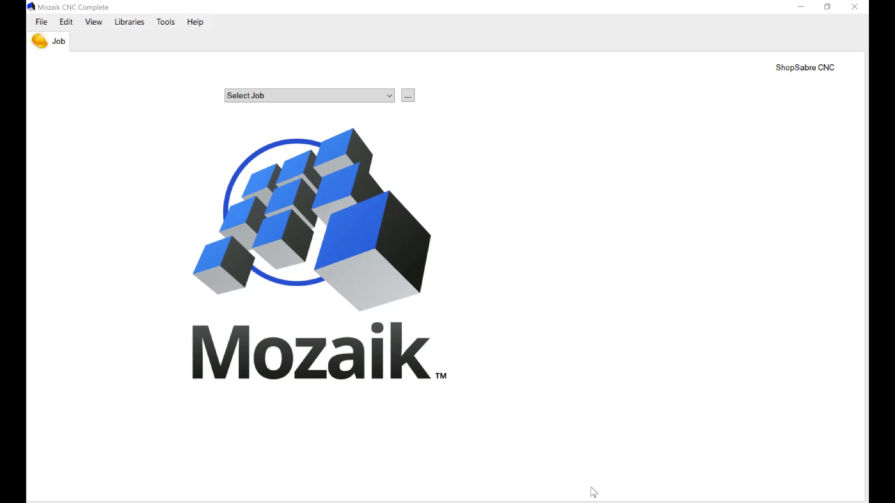
Step: Create a new job named IS 510
{"action": "left_click", "coordinate": [49, 27]}
{"action": "left_click", "coordinate": [57, 36]}
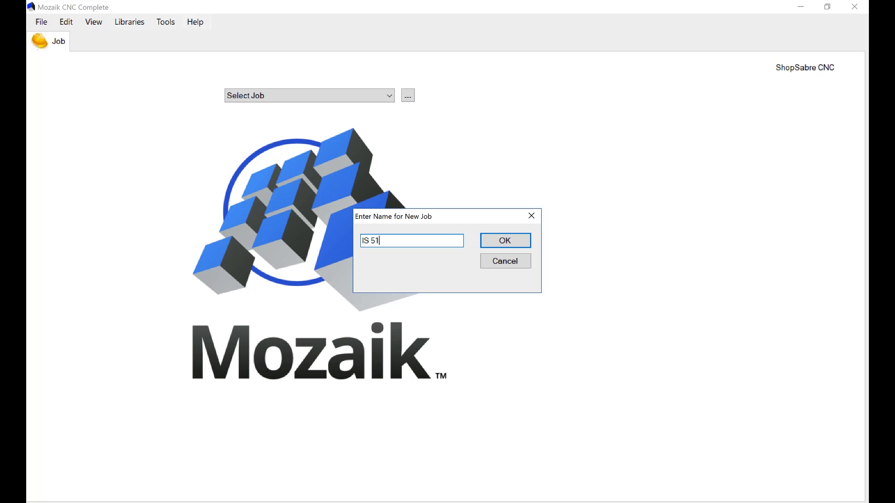
{"action": "type", "text": "IS 510"}
{"action": "left_click", "coordinate": [488, 240]}
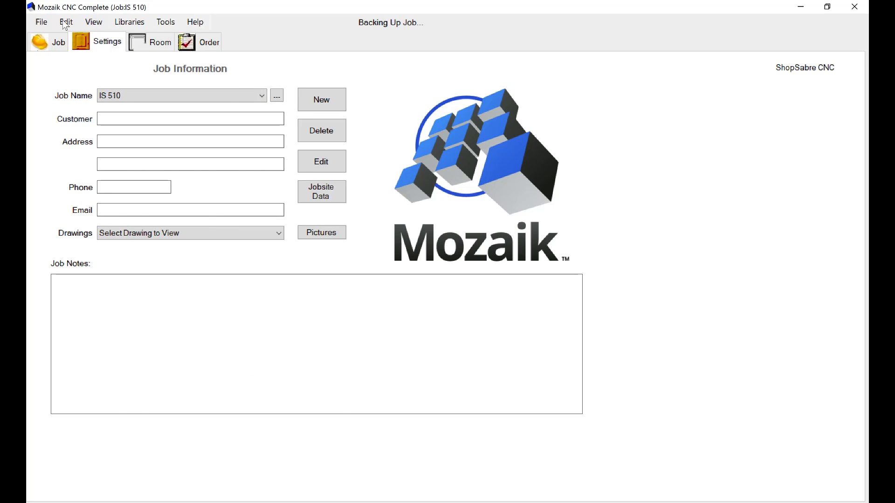
Step: Set the hinges for Room 1 to Euro Frameless in the job settings
{"action": "left_click", "coordinate": [98, 45]}
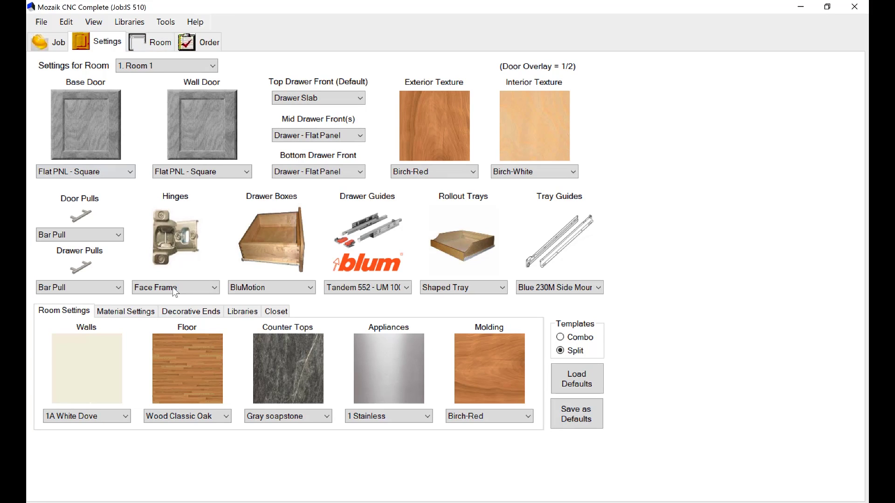
{"action": "left_click", "coordinate": [203, 287]}
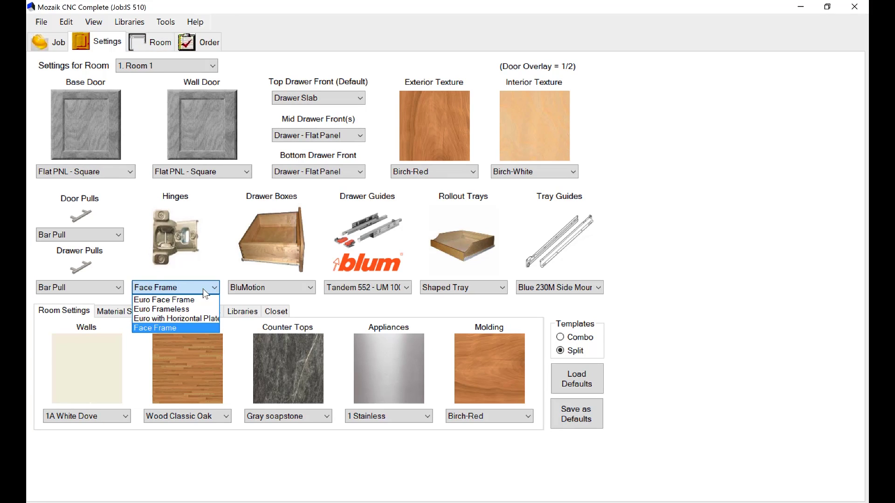
{"action": "left_click", "coordinate": [177, 309]}
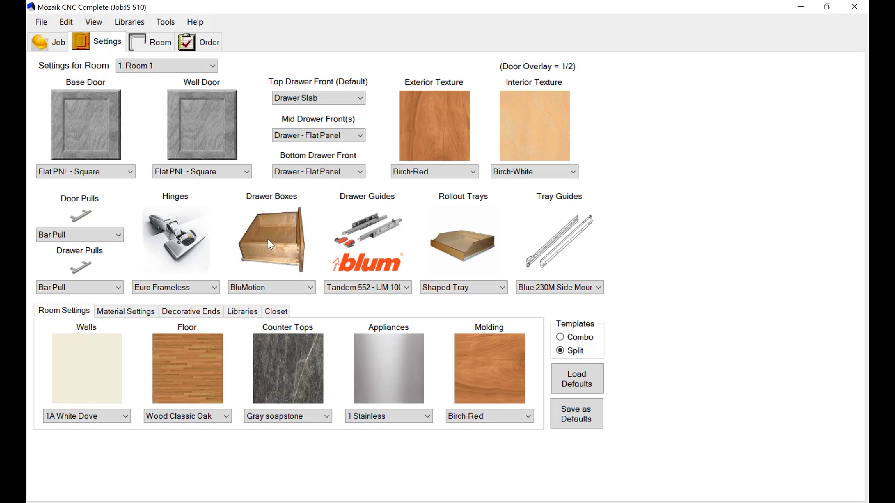
Step: Review the material templates assigned to Room 1, then switch the settings view to Order Entry
{"action": "left_click", "coordinate": [119, 313]}
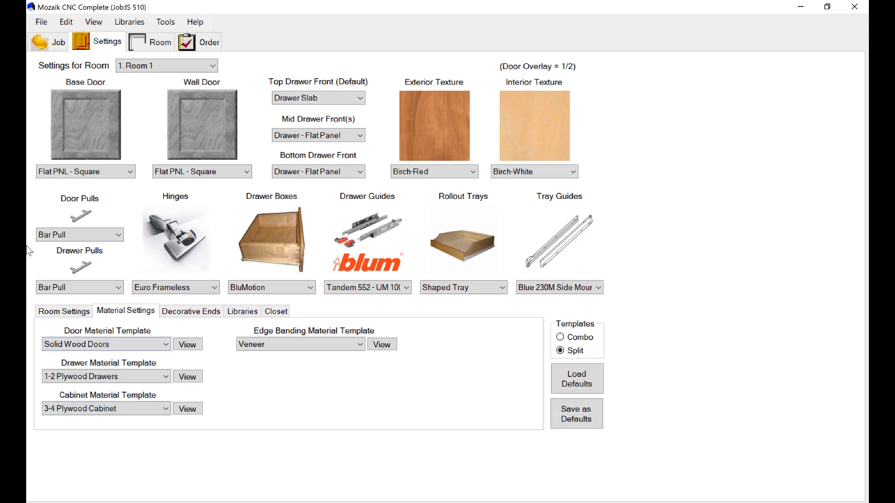
{"action": "left_click", "coordinate": [212, 66]}
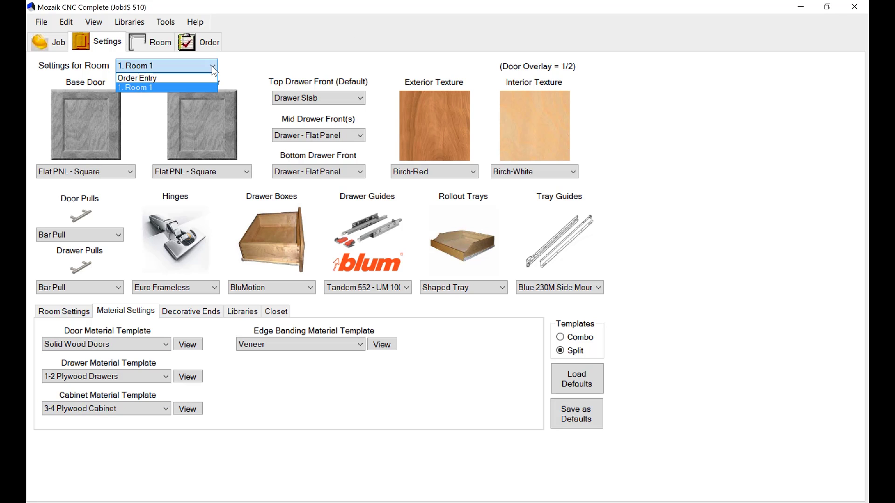
{"action": "left_click", "coordinate": [196, 80]}
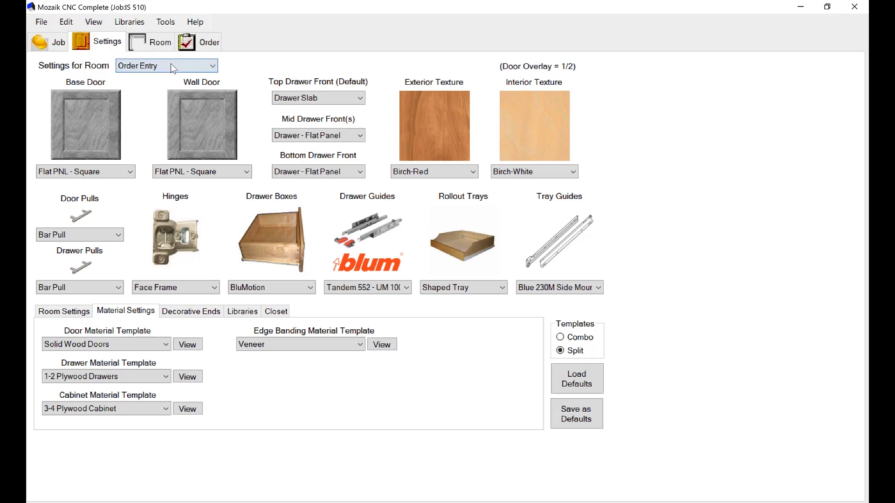
Step: Add a Pair Door - Single Drawer base cabinet from the Frameless 2018 library to the order and set its depth to 23 in
{"action": "left_click", "coordinate": [197, 43]}
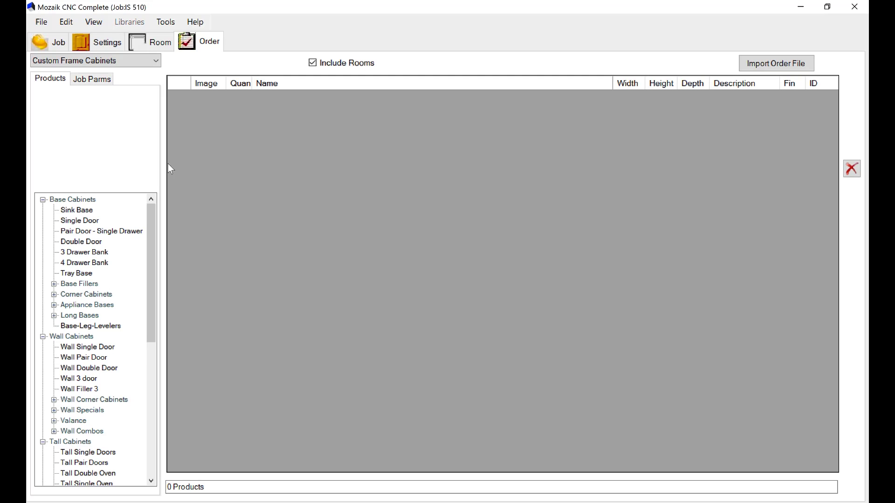
{"action": "left_click", "coordinate": [152, 63]}
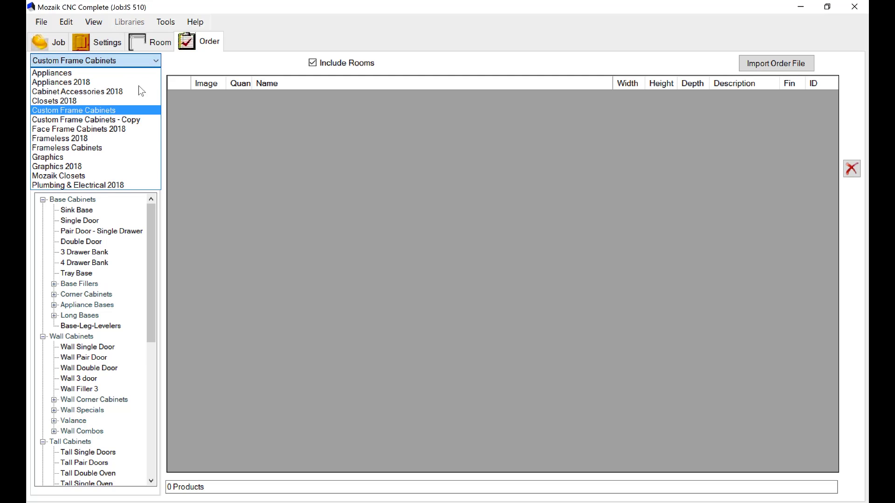
{"action": "left_click", "coordinate": [105, 137]}
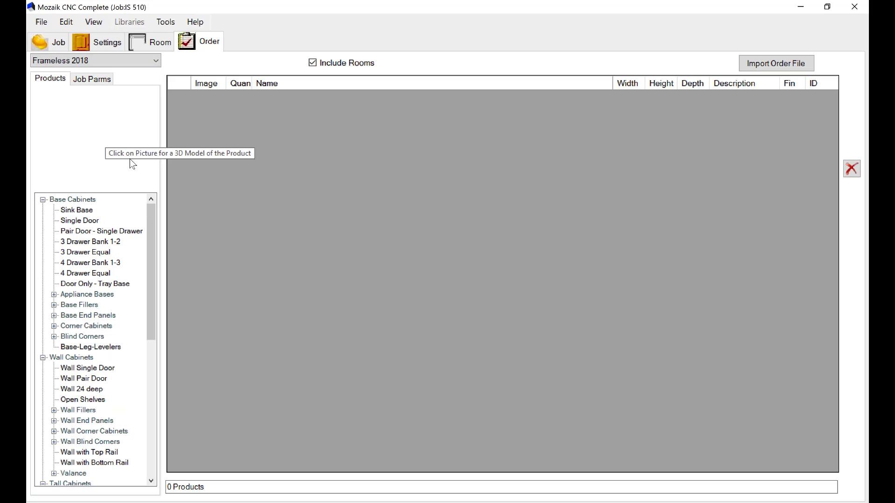
{"action": "left_click", "coordinate": [85, 233]}
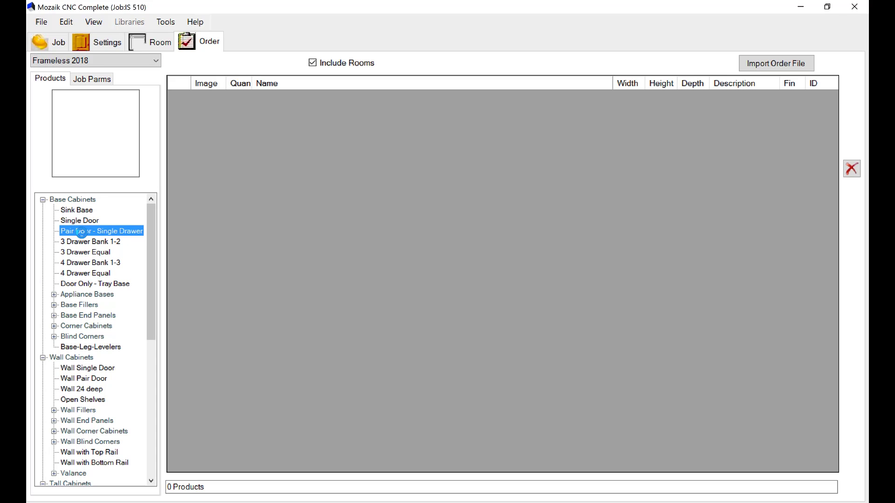
{"action": "left_click_drag", "start_coordinate": [204, 123], "coordinate": [205, 111]}
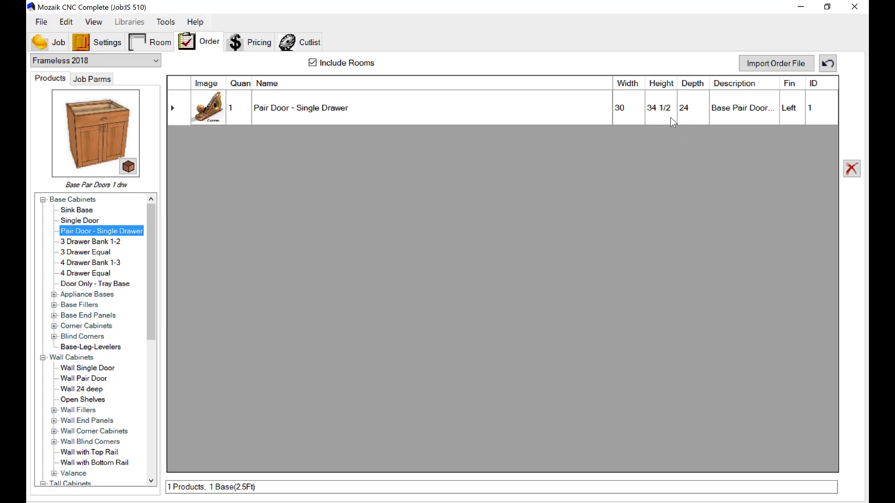
{"action": "left_click", "coordinate": [681, 117]}
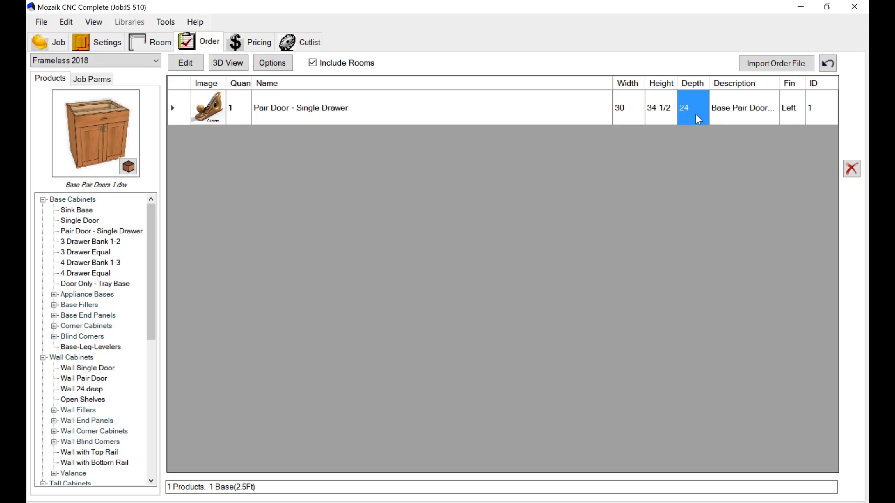
{"action": "type", "text": "2"}
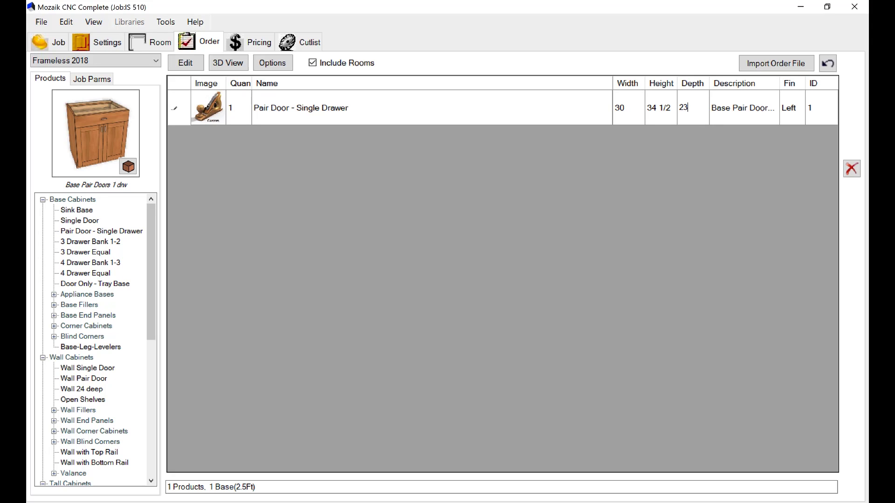
Step: Open the ordered cabinet for editing and generate its SketchUp presentation drawing without high detail
{"action": "left_click", "coordinate": [185, 63]}
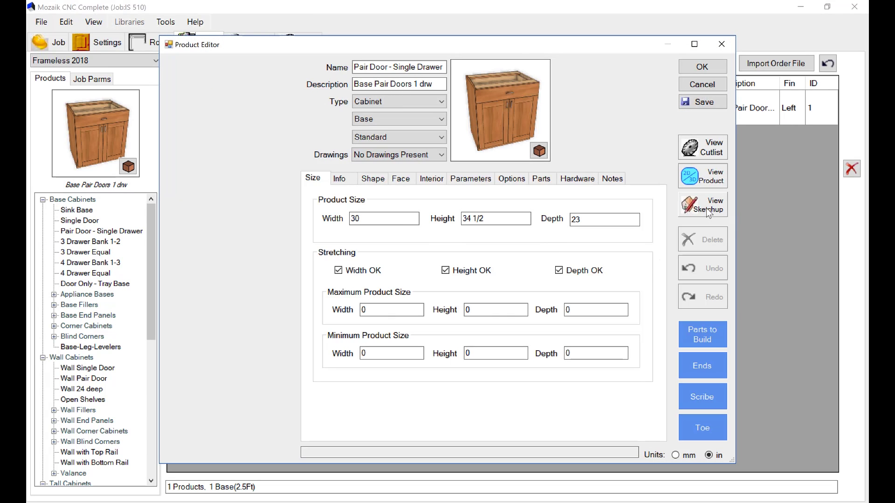
{"action": "left_click", "coordinate": [708, 208]}
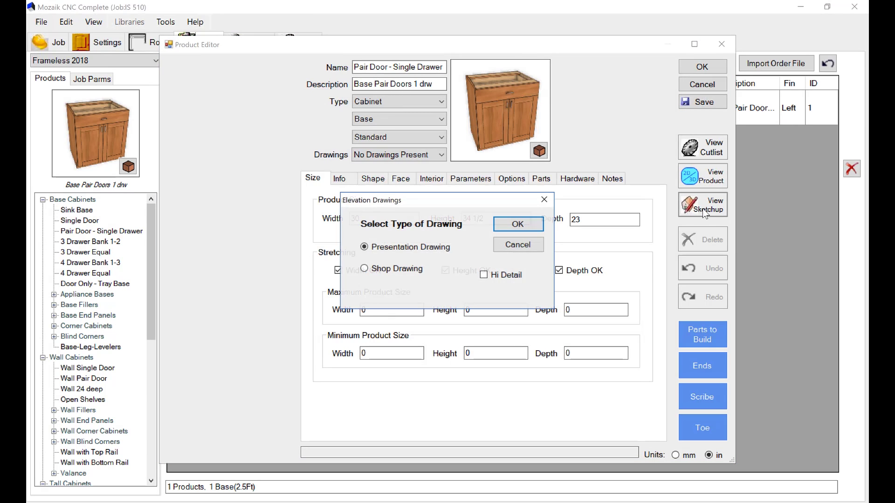
{"action": "left_click", "coordinate": [515, 224]}
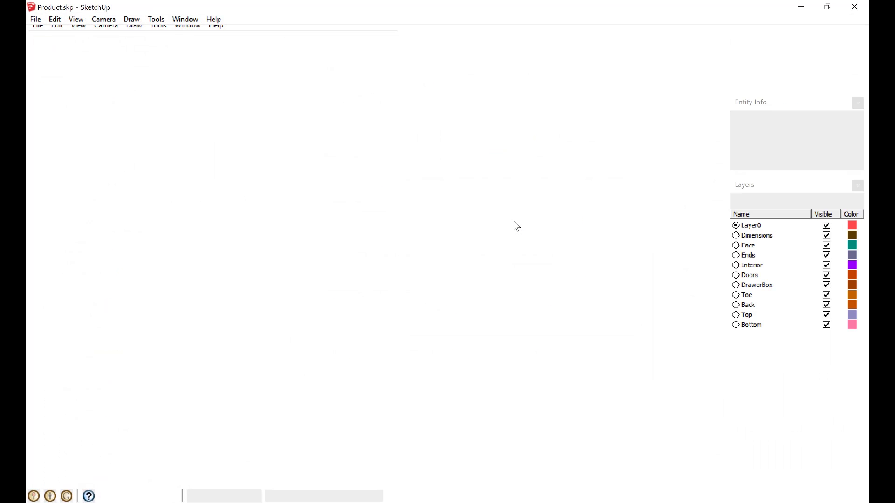
Step: Inspect the ordered cabinet's joints and boring in X-ray view, close the drawing without saving and accept the product
{"action": "mouse_move", "coordinate": [514, 221]}
{"action": "middle_mouse_down"}
{"action": "mouse_move", "coordinate": [617, 290]}
{"action": "mouse_move", "coordinate": [449, 223]}
{"action": "mouse_move", "coordinate": [691, 180]}
{"action": "mouse_move", "coordinate": [587, 230]}
{"action": "middle_mouse_up"}
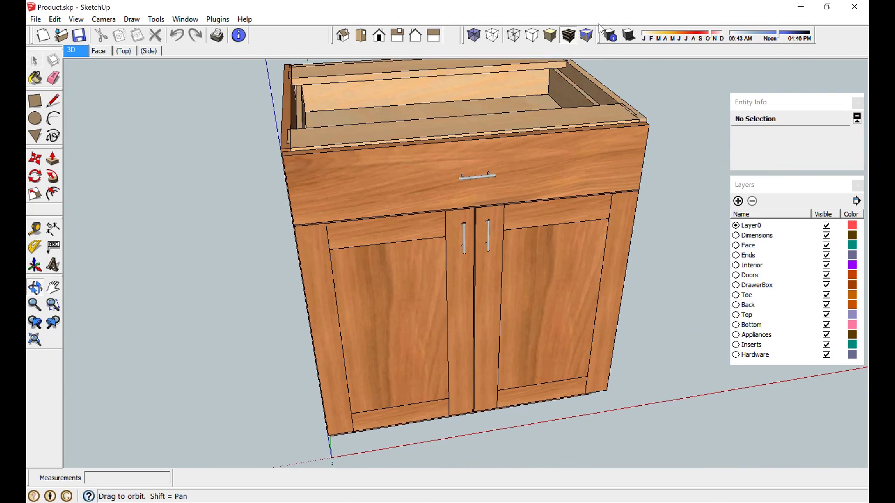
{"action": "left_click", "coordinate": [474, 35]}
{"action": "left_click_drag", "start_coordinate": [420, 196], "coordinate": [588, 222]}
{"action": "left_click_drag", "start_coordinate": [441, 213], "coordinate": [450, 244]}
{"action": "left_click_drag", "start_coordinate": [360, 236], "coordinate": [334, 254]}
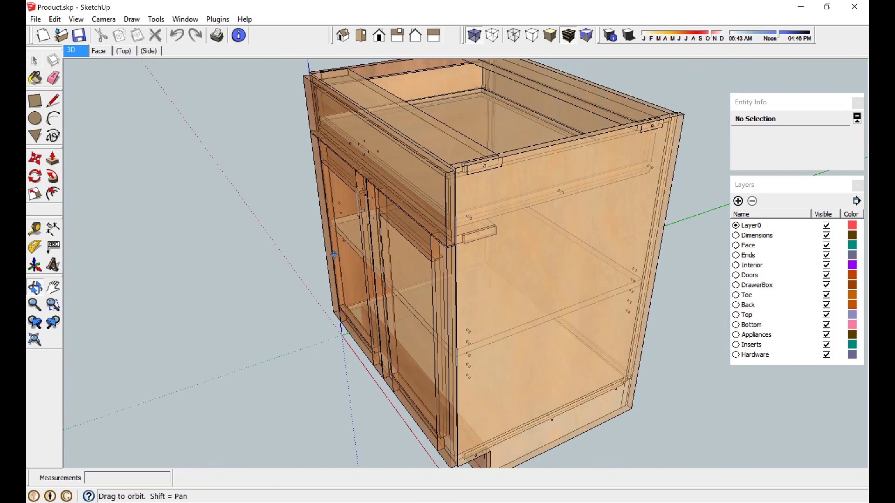
{"action": "left_click", "coordinate": [855, 7]}
{"action": "left_click", "coordinate": [433, 282]}
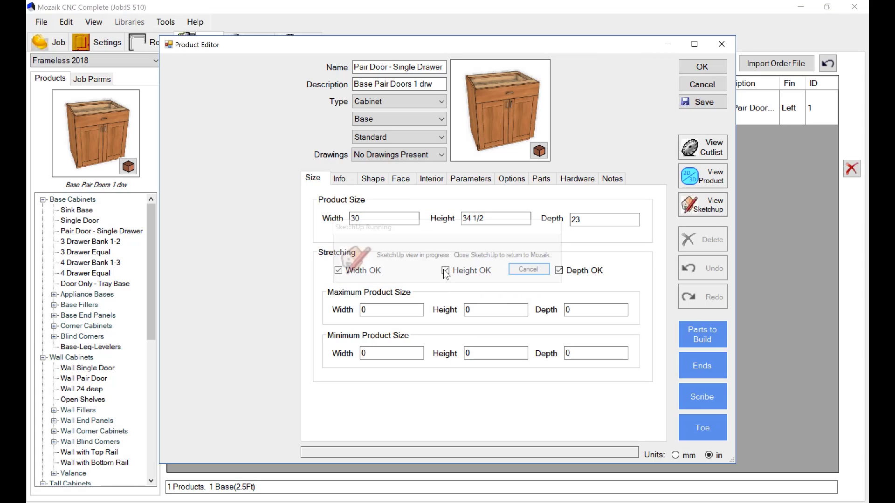
{"action": "left_click", "coordinate": [702, 68]}
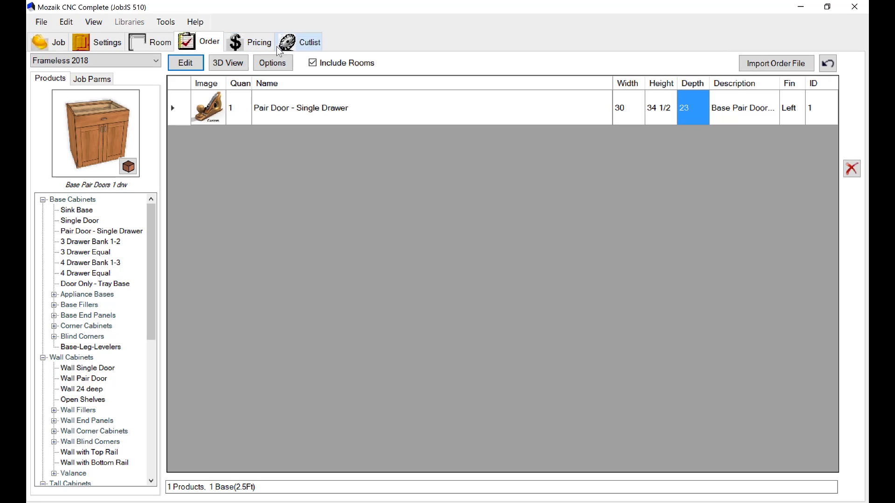
Step: Send the job's 3/4 Plywood parts from the cutlist to the optimizer and maximize its window
{"action": "left_click", "coordinate": [299, 42]}
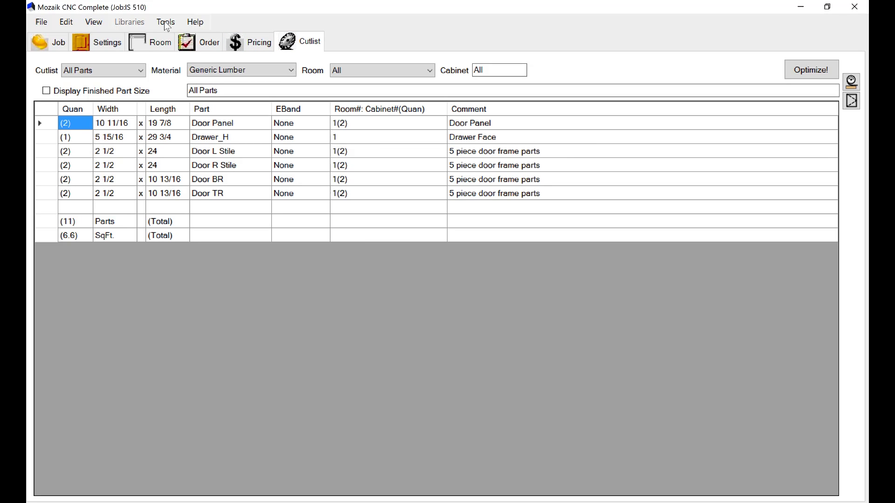
{"action": "left_click", "coordinate": [800, 75]}
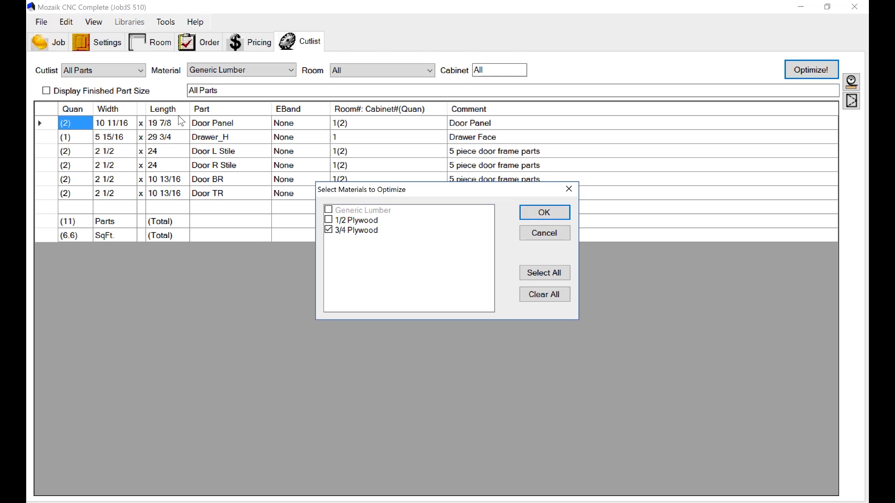
{"action": "left_click", "coordinate": [554, 216]}
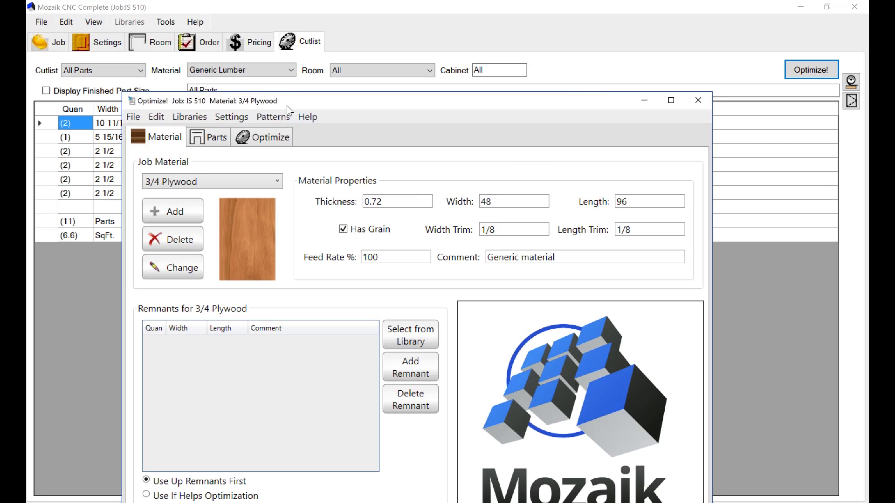
{"action": "left_click", "coordinate": [670, 102]}
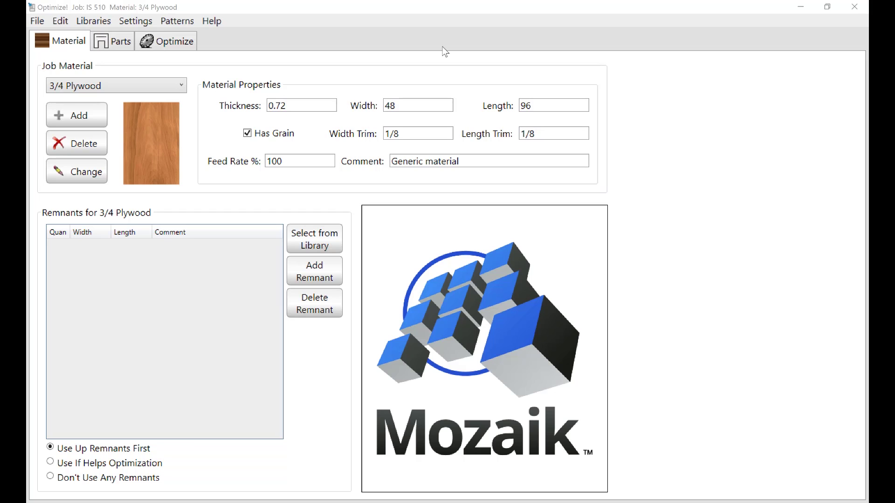
Step: Check the 3/4 Plywood parts list, optimize the parts at Better quality for the CNC Router and open the resulting sheet pattern
{"action": "left_click", "coordinate": [111, 42]}
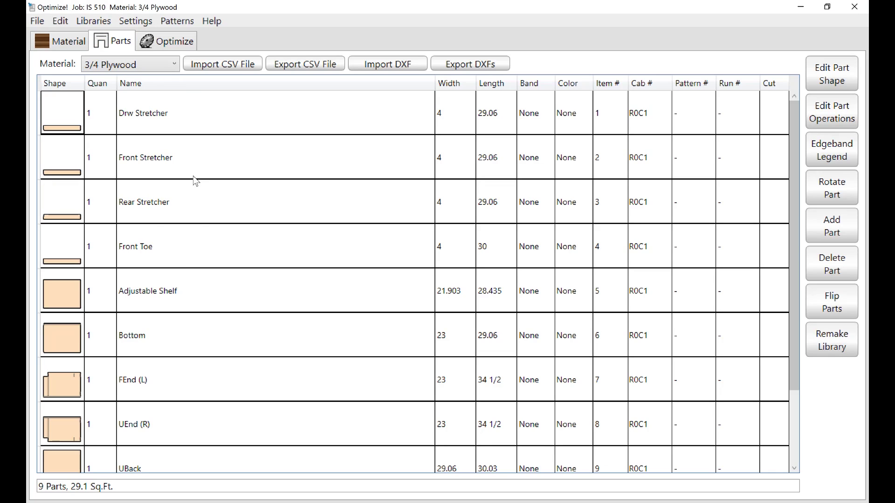
{"action": "left_click", "coordinate": [169, 45]}
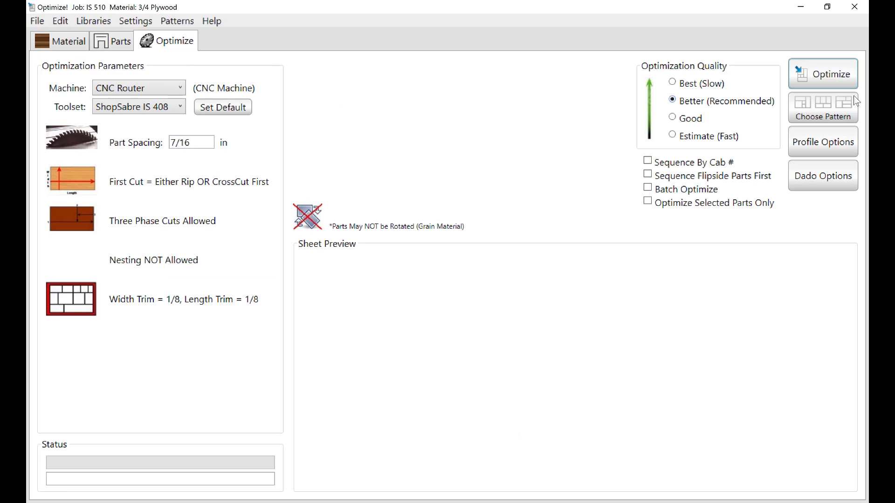
{"action": "left_click", "coordinate": [838, 80]}
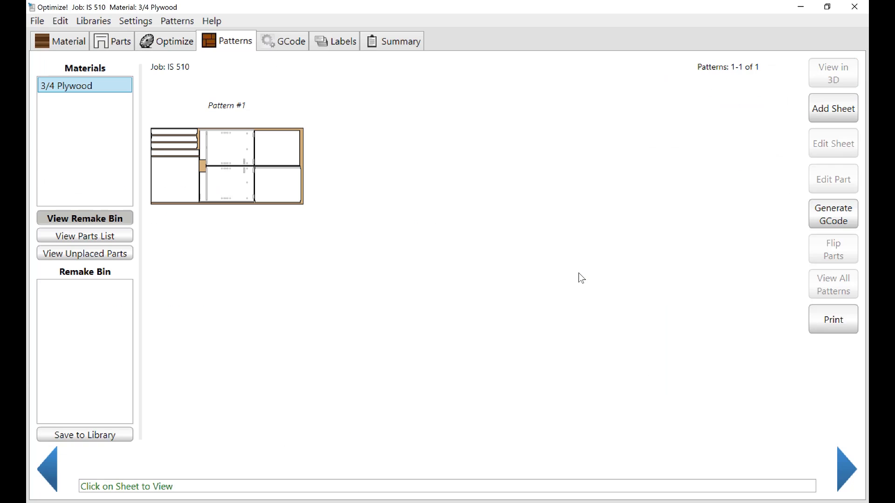
{"action": "left_click", "coordinate": [204, 157]}
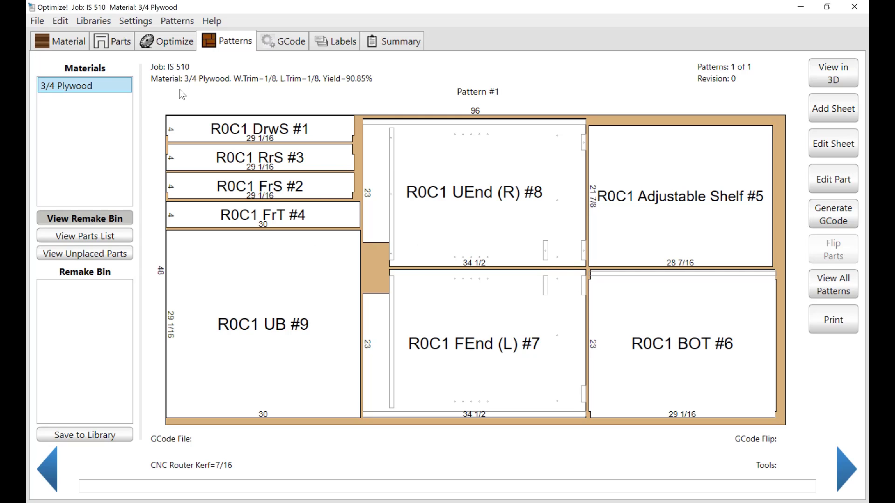
Step: Review the CNC Router's settings in the machine library, including the available machines, multi-drill option and nesting patterns
{"action": "left_click", "coordinate": [93, 21]}
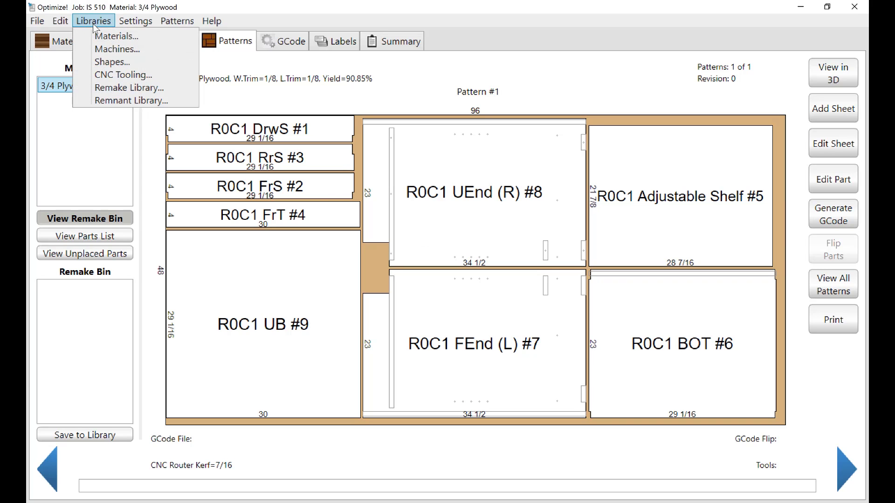
{"action": "left_click", "coordinate": [112, 49]}
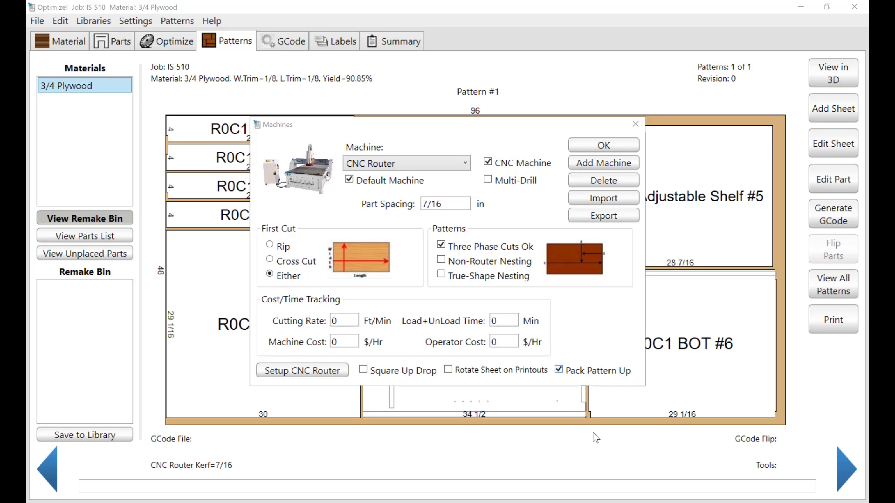
{"action": "left_click", "coordinate": [464, 163]}
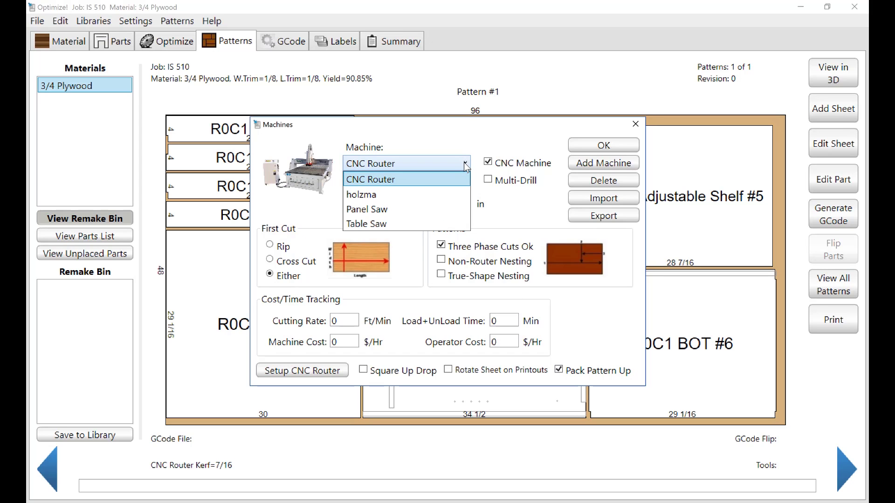
{"action": "left_click", "coordinate": [464, 163]}
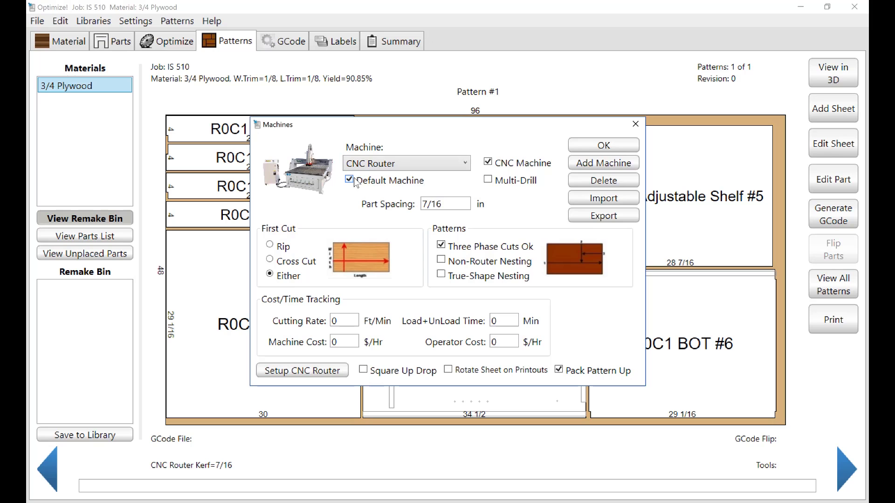
{"action": "left_click", "coordinate": [489, 180]}
{"action": "left_click", "coordinate": [488, 180]}
{"action": "left_click", "coordinate": [440, 301]}
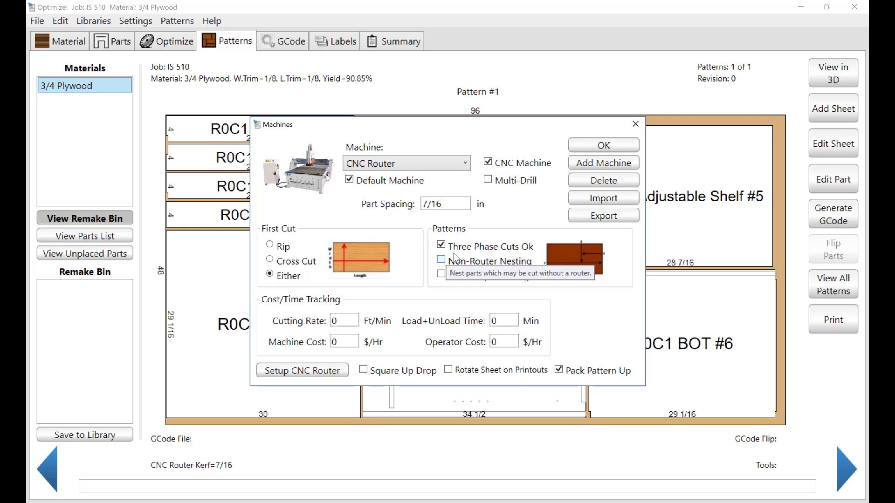
Step: Review the CNC Router's post processor, clearances and axis orientation, then accept the machine settings
{"action": "left_click", "coordinate": [309, 371]}
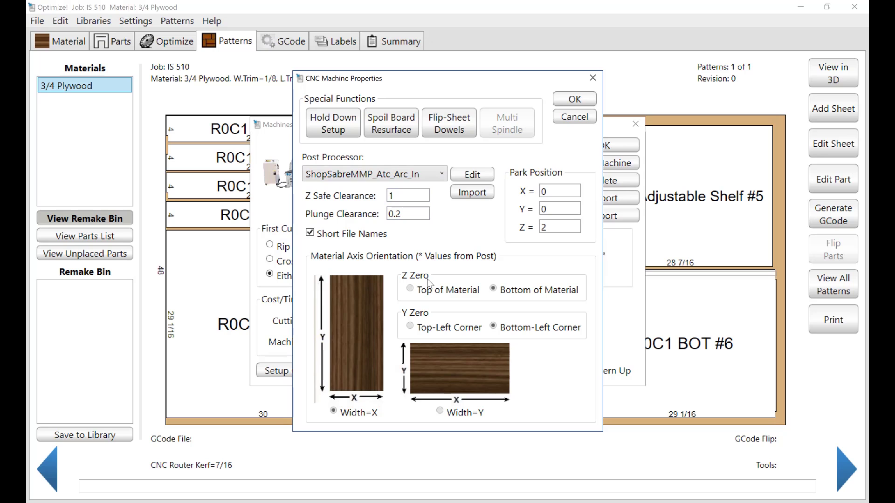
{"action": "left_click", "coordinate": [576, 100]}
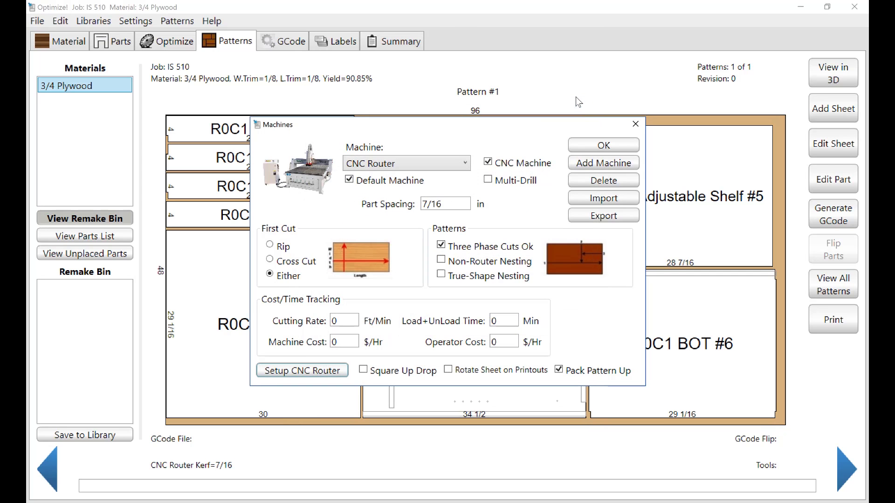
{"action": "key", "text": "Return"}
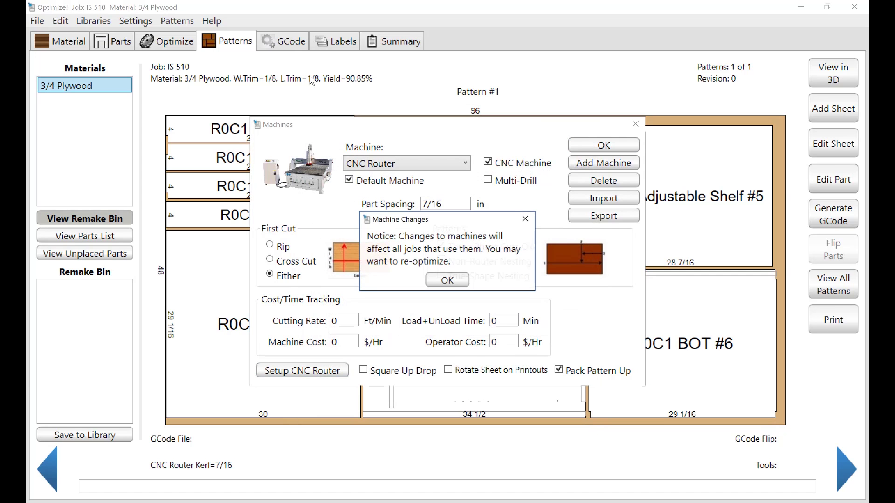
{"action": "left_click", "coordinate": [445, 280]}
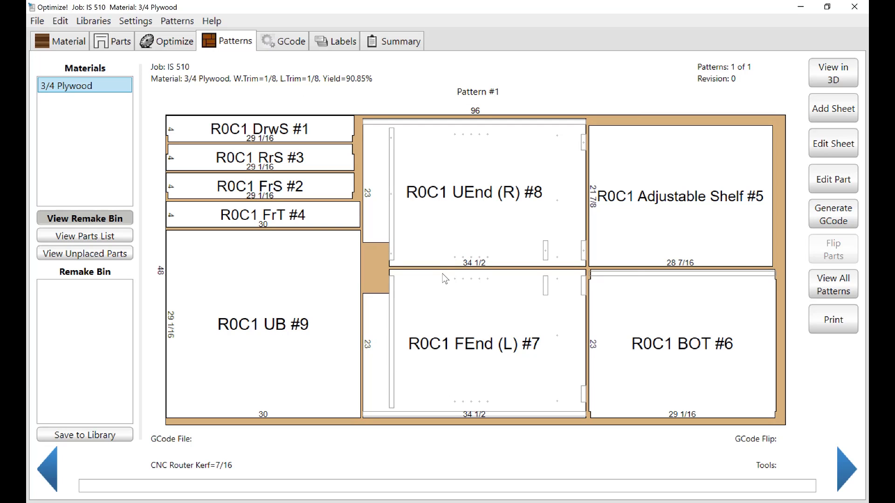
Step: Show the ShopSabre IS 408 toolset in the CNC tooling library and go through its drill, downshear and compression tools
{"action": "left_click", "coordinate": [94, 22]}
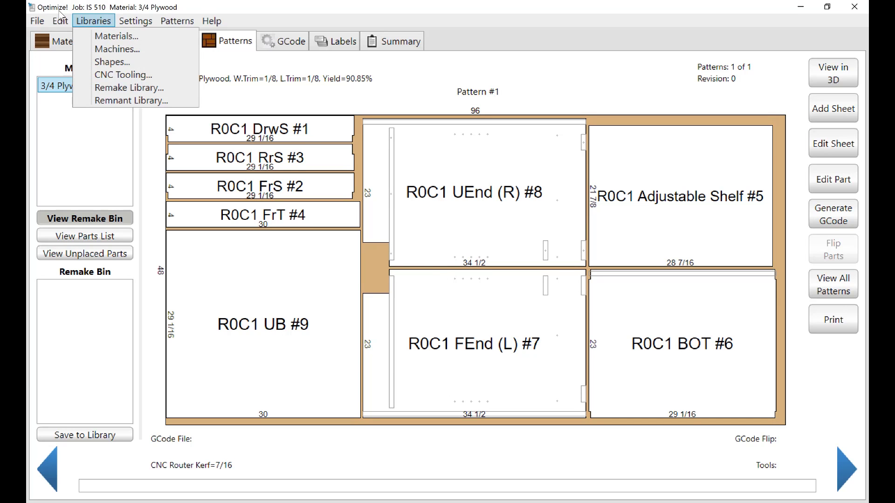
{"action": "left_click", "coordinate": [104, 74]}
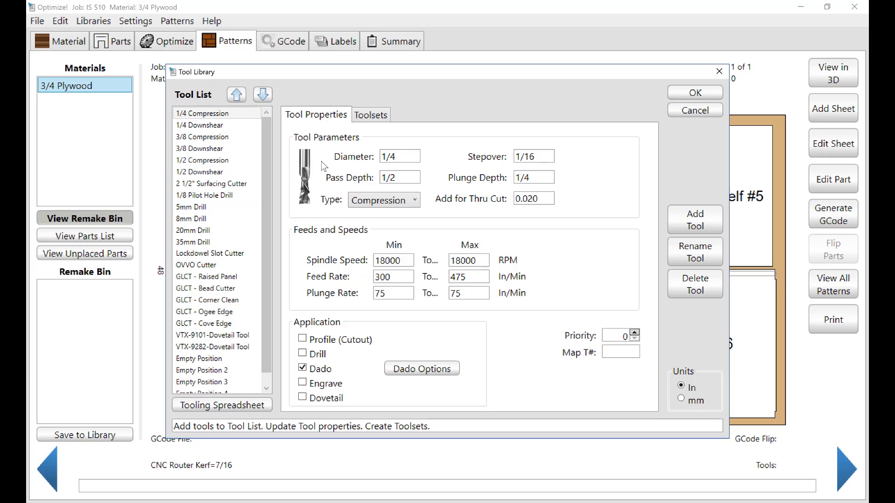
{"action": "left_click", "coordinate": [373, 116]}
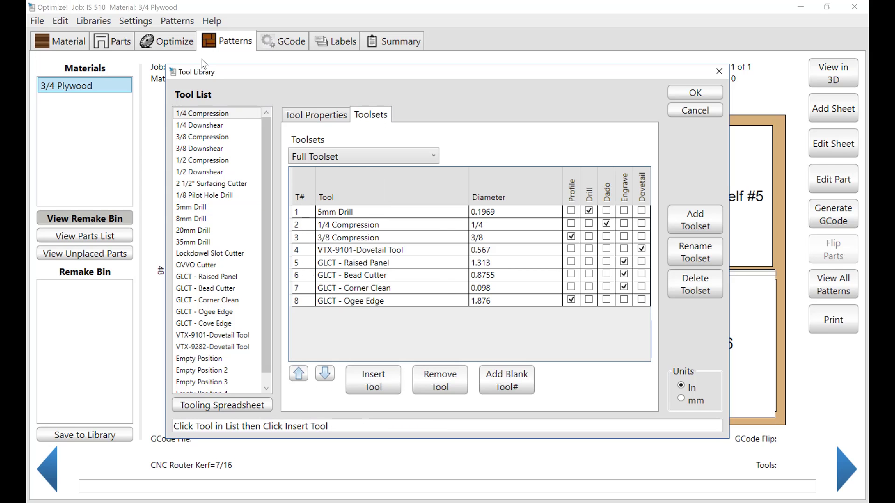
{"action": "left_click", "coordinate": [434, 156]}
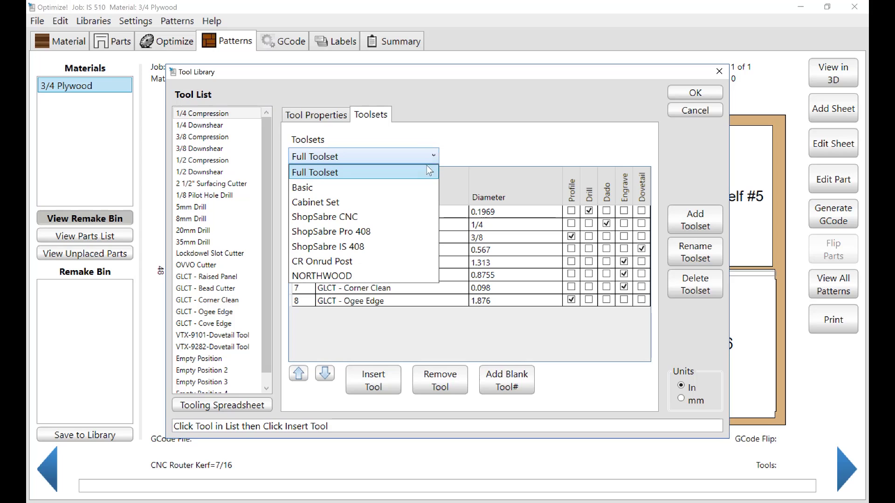
{"action": "left_click", "coordinate": [373, 246]}
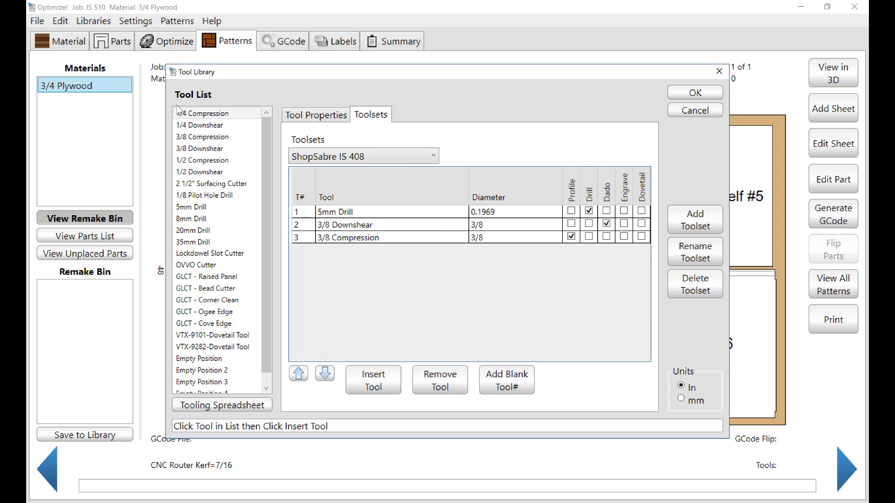
{"action": "left_click", "coordinate": [328, 213]}
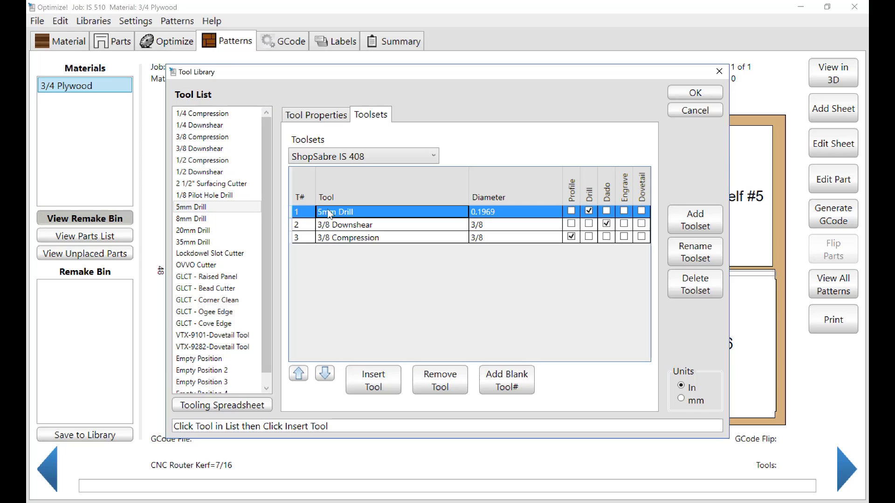
{"action": "left_click", "coordinate": [332, 225]}
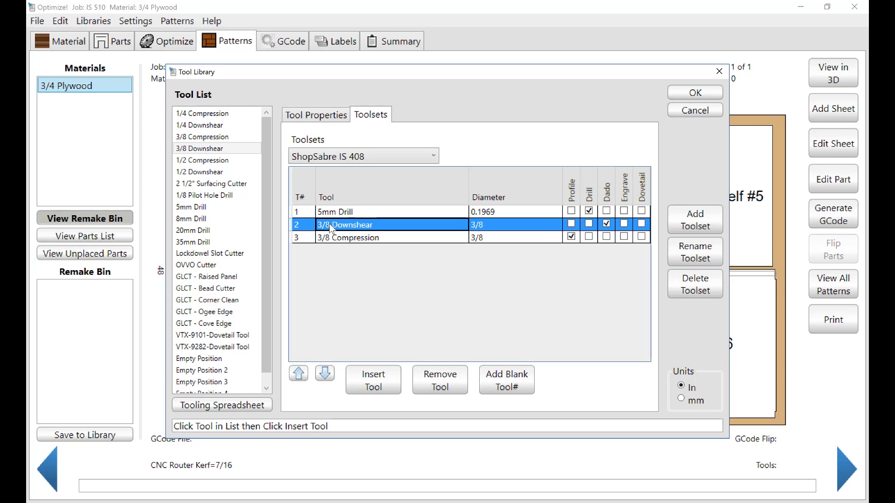
{"action": "left_click", "coordinate": [331, 239]}
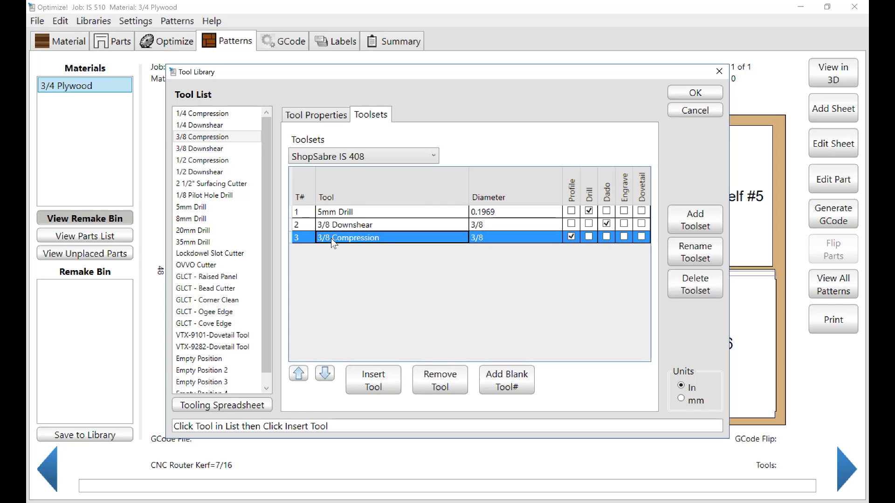
Step: Examine the tool properties of the 5mm Drill and 3/8 Downshear, then return to the toolset and accept the tool library
{"action": "left_click", "coordinate": [340, 213]}
{"action": "left_click", "coordinate": [316, 114]}
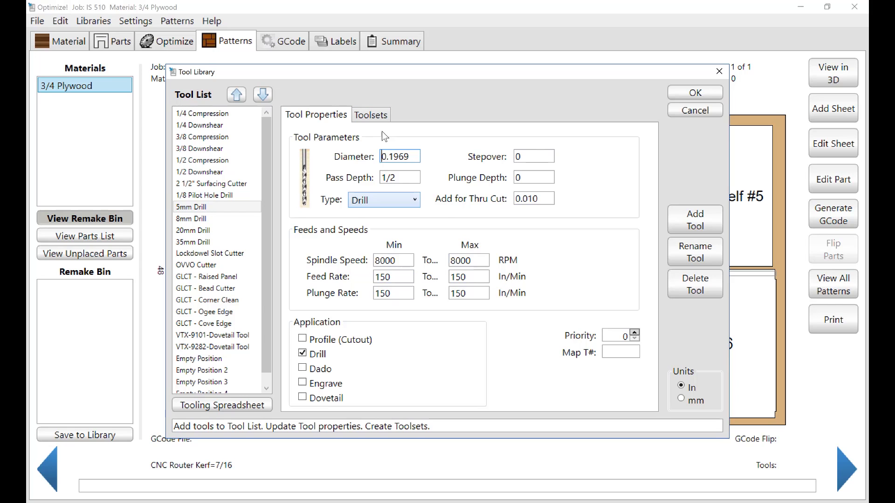
{"action": "left_click", "coordinate": [370, 114]}
{"action": "left_click", "coordinate": [358, 225]}
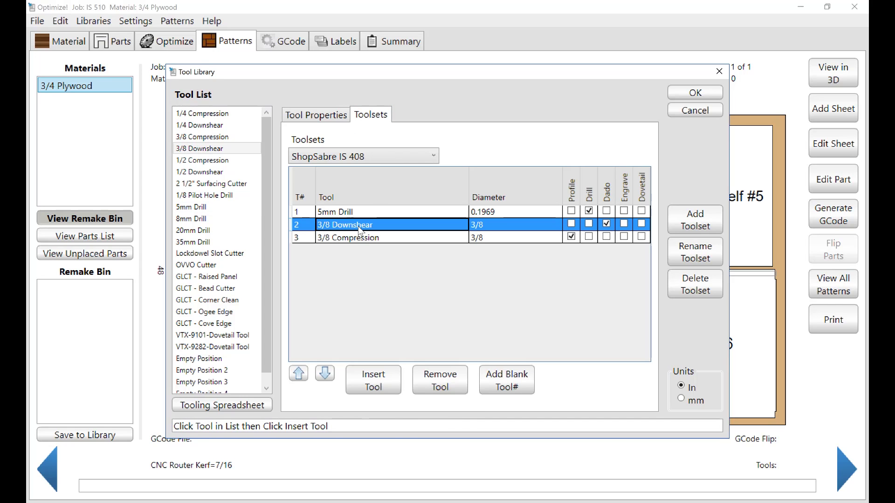
{"action": "left_click", "coordinate": [328, 118]}
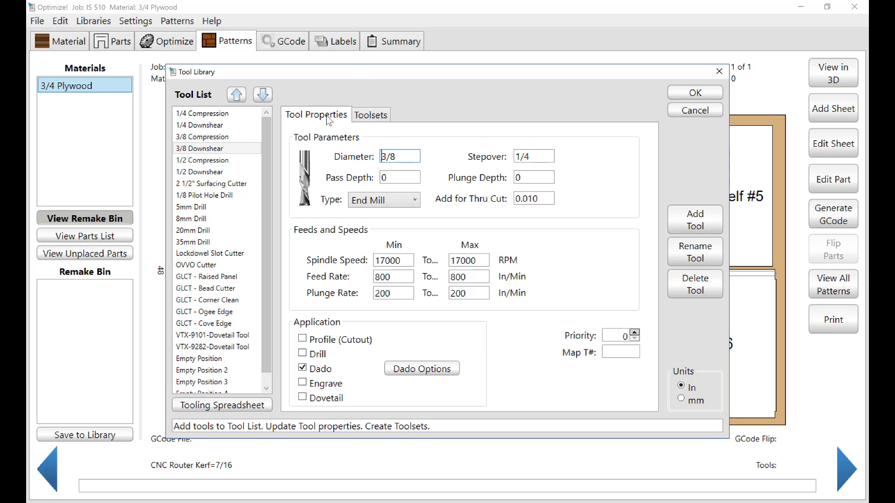
{"action": "left_click", "coordinate": [361, 119]}
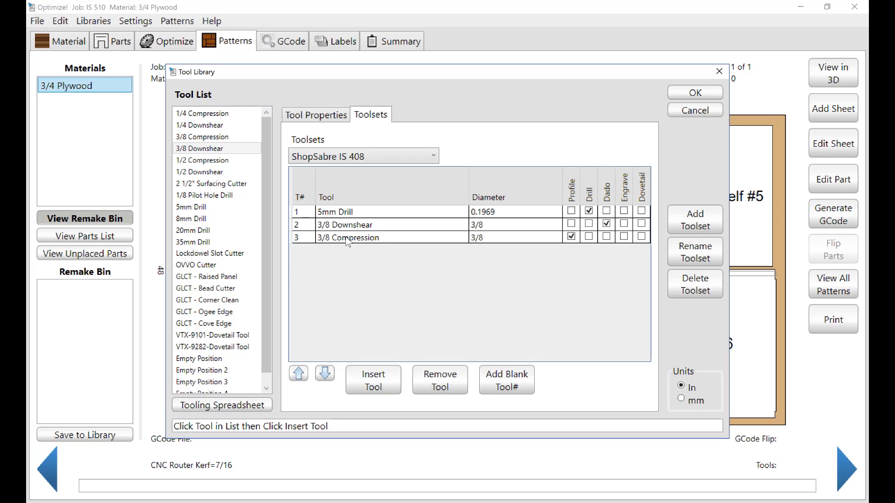
{"action": "left_click", "coordinate": [689, 93]}
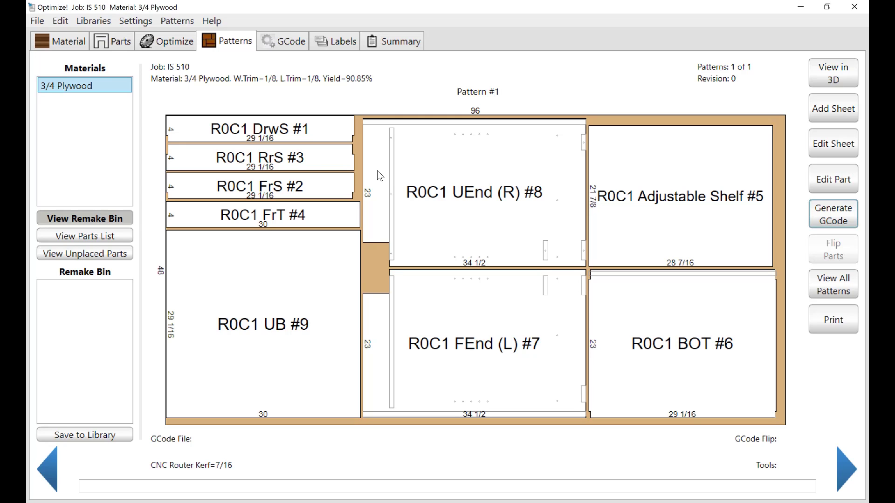
Step: Calculate the sheet's toolpaths for GCode with the ShopSabre IS 408 toolset and preview the drill, pocket and profile paths
{"action": "left_click", "coordinate": [820, 214]}
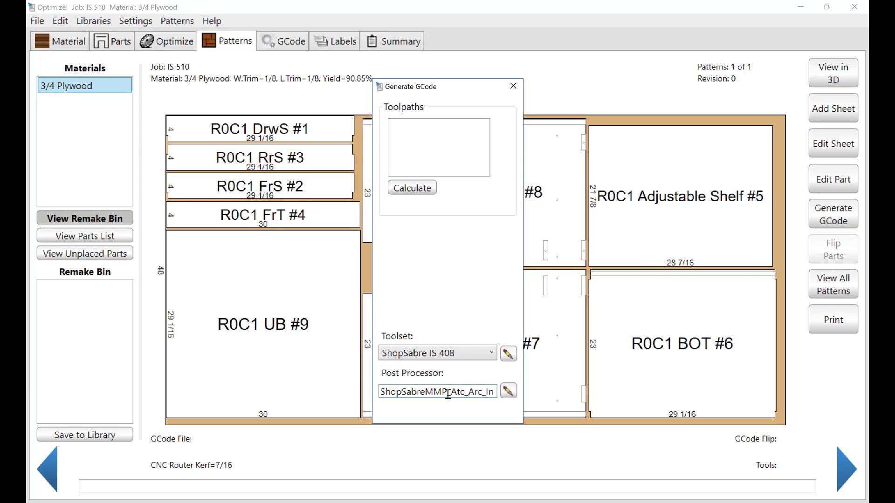
{"action": "left_click", "coordinate": [416, 189]}
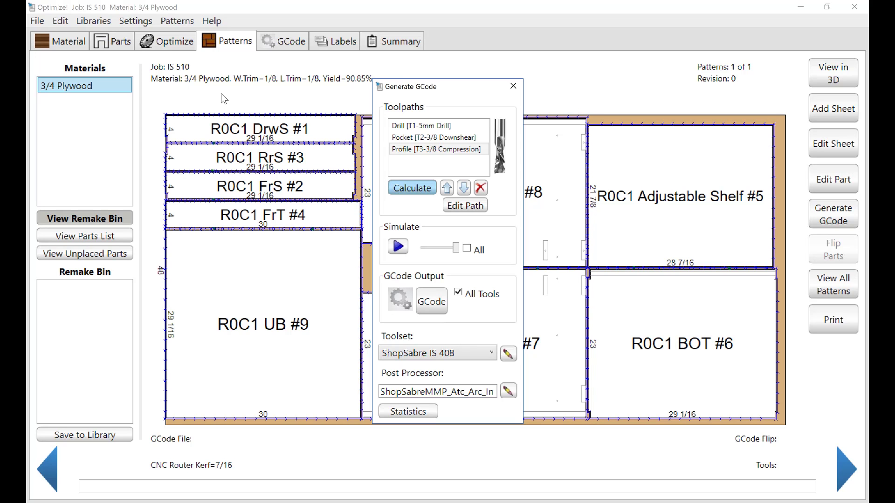
{"action": "left_click", "coordinate": [392, 127]}
{"action": "left_click", "coordinate": [408, 138]}
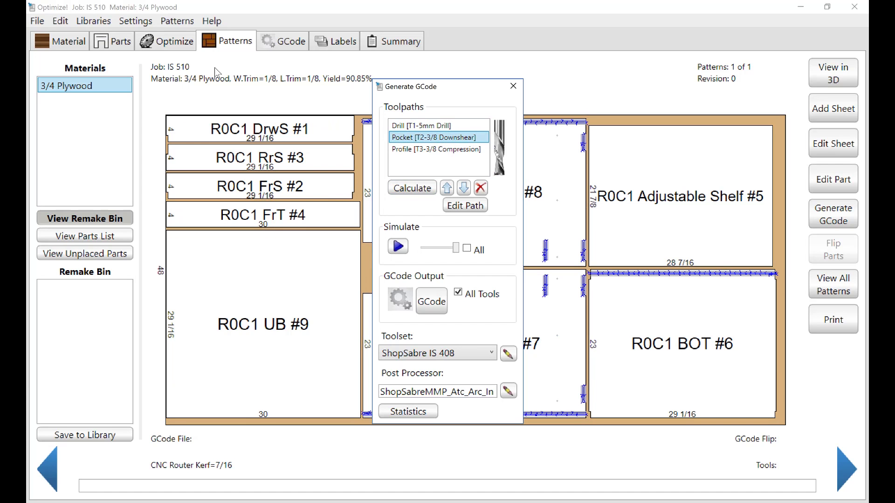
{"action": "left_click", "coordinate": [407, 149]}
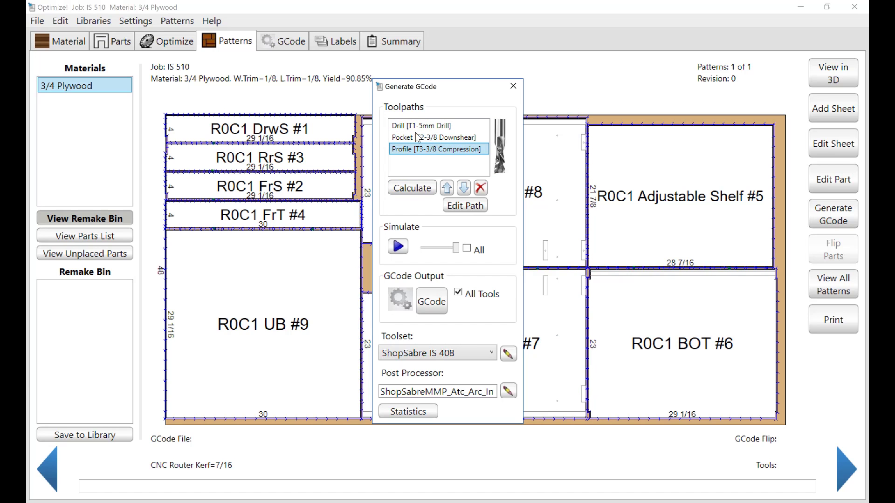
Step: Uncover the sheet pattern and simulate the 5mm Drill toolpath at the slowest speed
{"action": "left_click_drag", "start_coordinate": [435, 86], "coordinate": [89, 87]}
{"action": "left_click", "coordinate": [82, 130]}
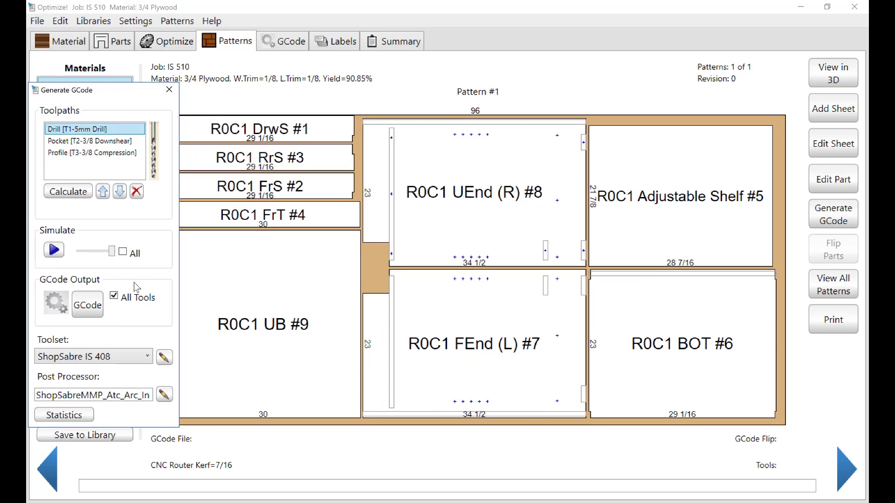
{"action": "left_click_drag", "start_coordinate": [111, 252], "coordinate": [77, 252]}
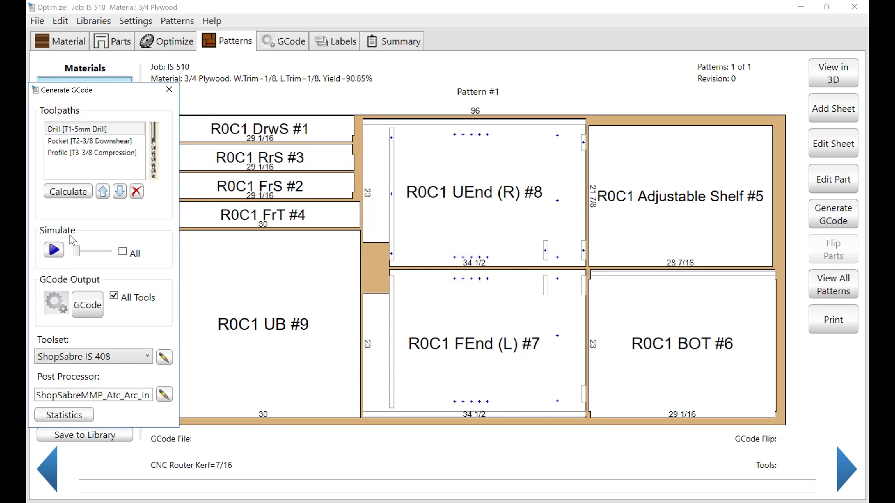
{"action": "left_click", "coordinate": [55, 250]}
Step: Simulate the 3/8 Downshear pocket toolpath at the fastest speed
{"action": "left_click", "coordinate": [75, 142]}
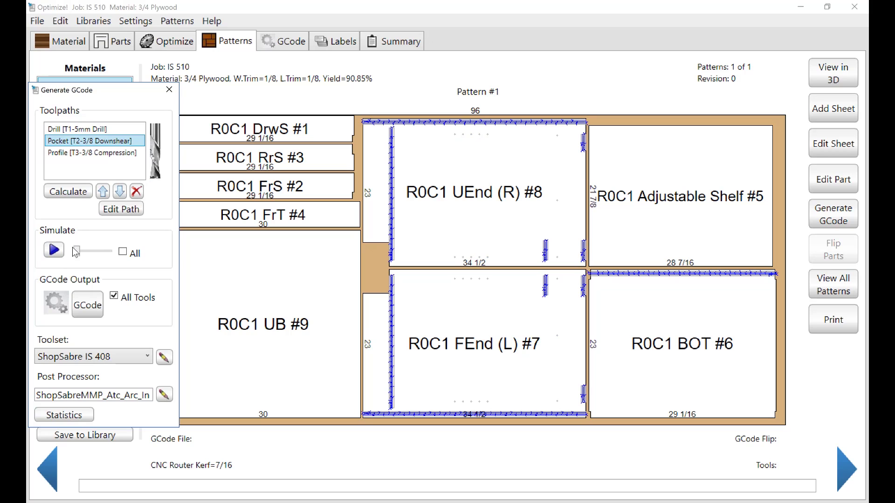
{"action": "left_click_drag", "start_coordinate": [78, 250], "coordinate": [115, 252]}
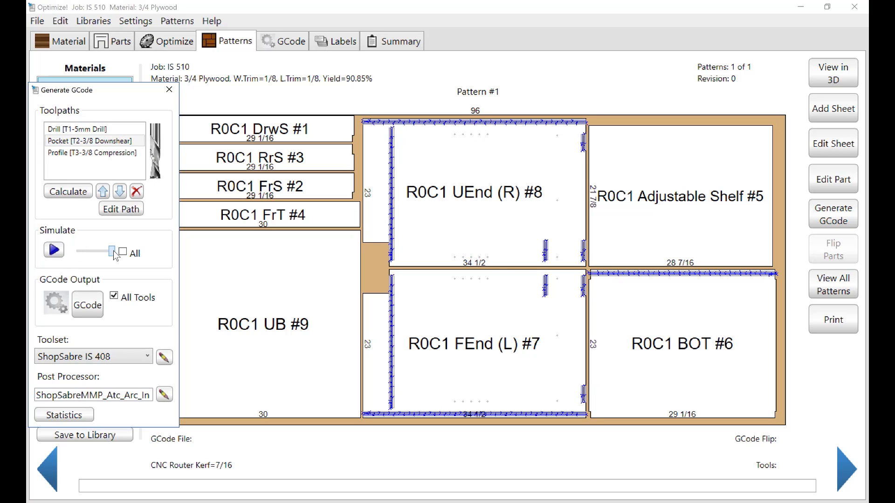
{"action": "left_click", "coordinate": [54, 251]}
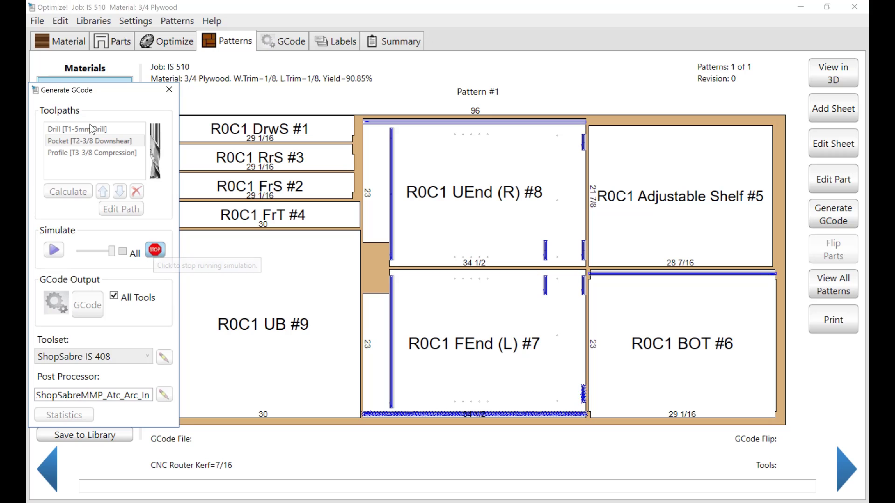
Step: Simulate the 3/8 Compression profile toolpath on the 3/4 Plywood sheet
{"action": "left_click", "coordinate": [85, 153]}
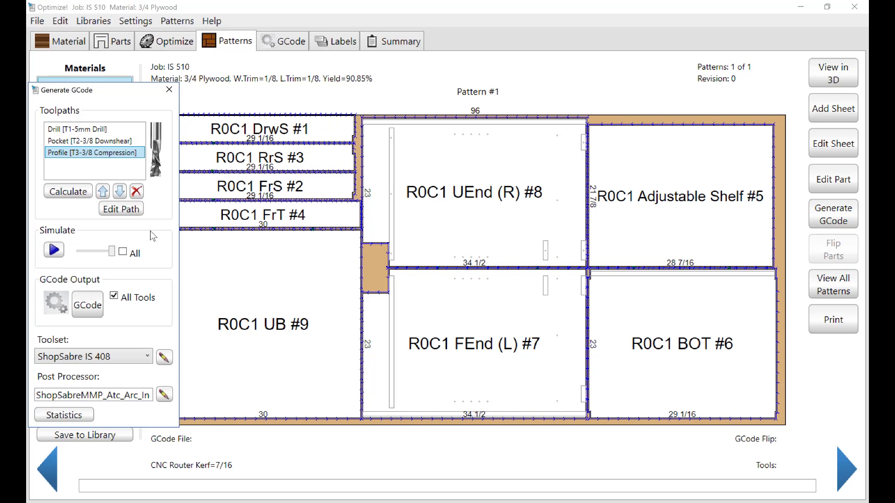
{"action": "left_click", "coordinate": [51, 250]}
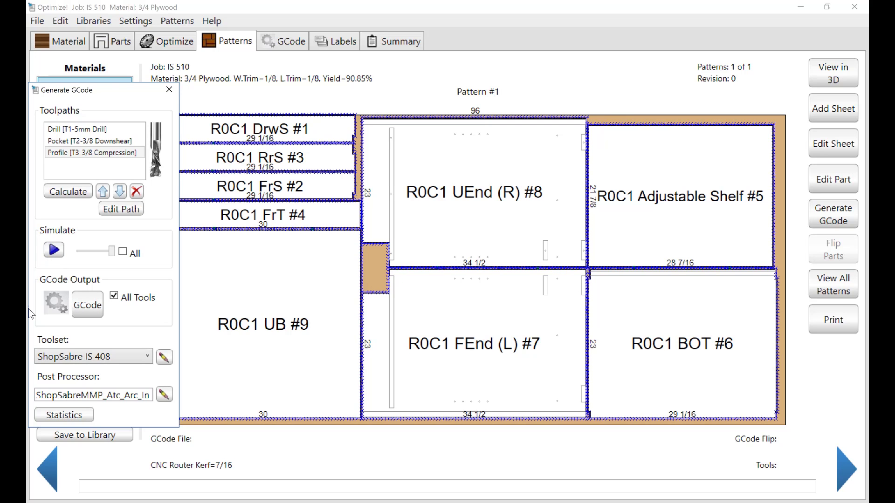
Step: Output GCode for all tools as a primary sheet program, saving it as S1R1.TAP in the 3-4 Plywood folder, and open the file for viewing
{"action": "left_click_drag", "start_coordinate": [105, 92], "coordinate": [445, 73]}
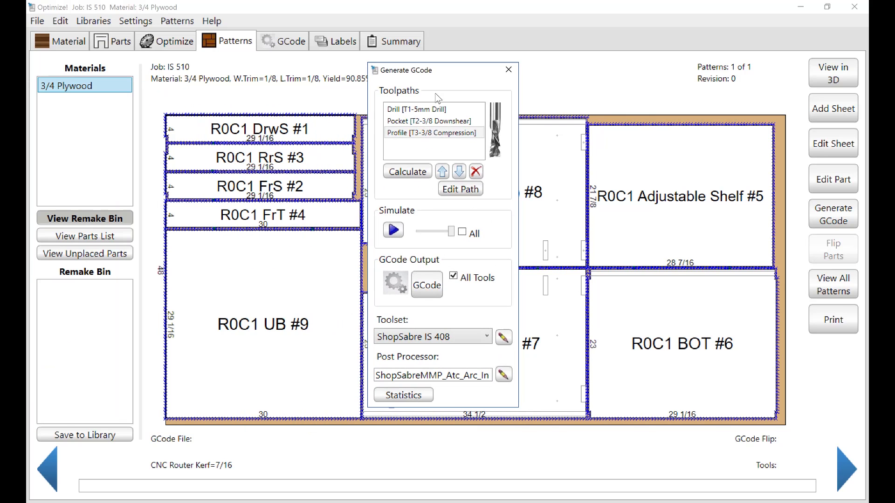
{"action": "left_click", "coordinate": [426, 285]}
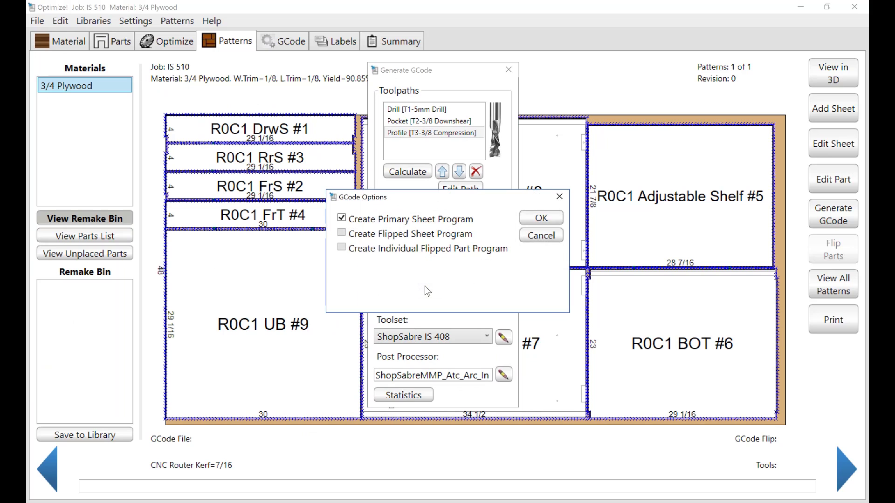
{"action": "left_click", "coordinate": [541, 219]}
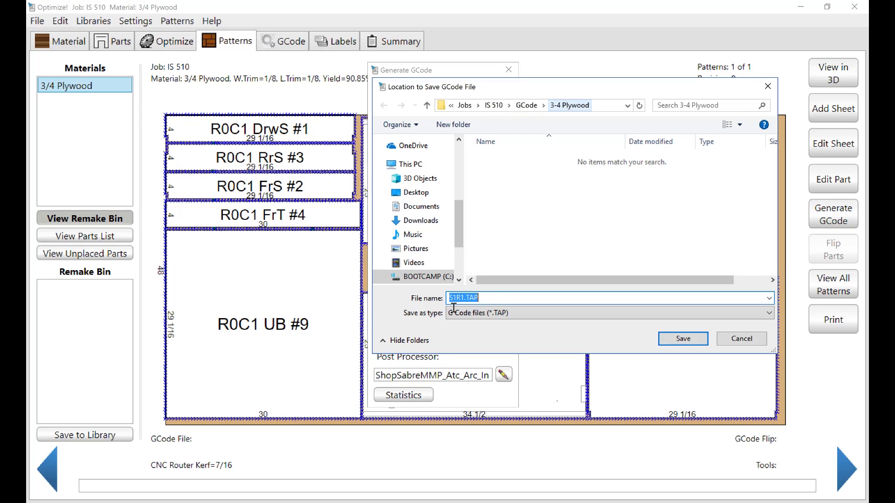
{"action": "left_click", "coordinate": [675, 343]}
{"action": "left_click", "coordinate": [470, 291]}
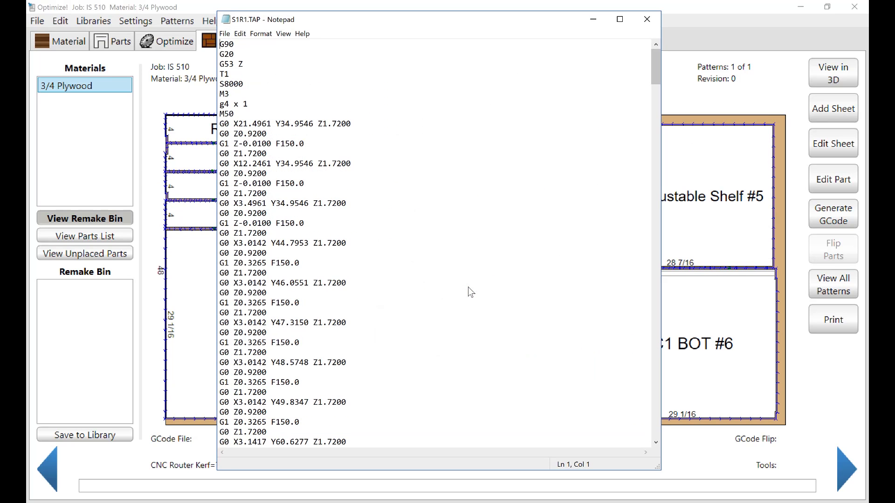